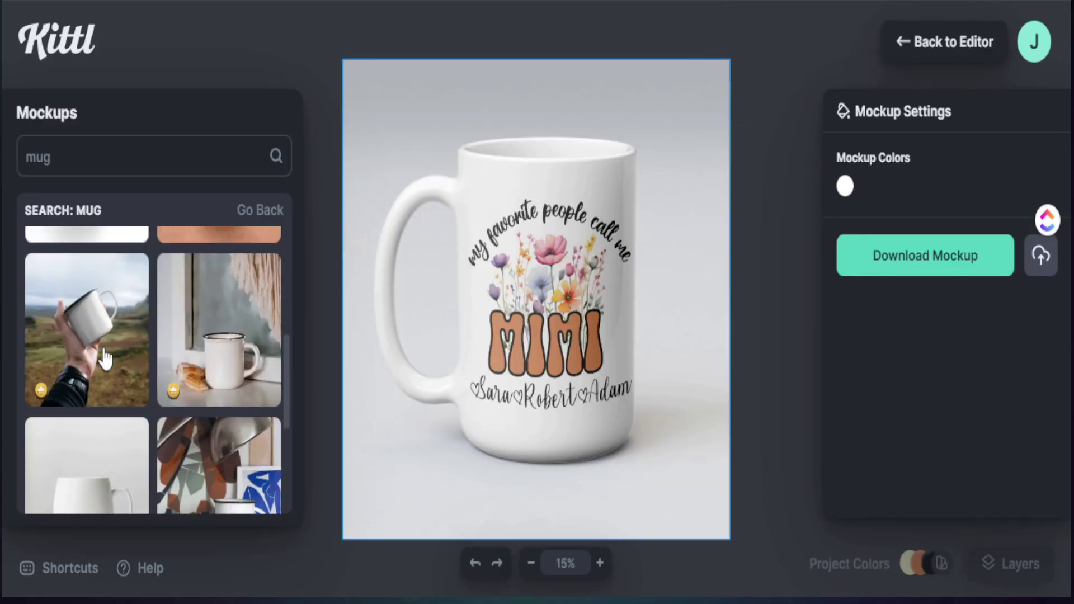
Step: Look through Kittl's home page features and its T-shirt template gallery, including the Christmas designs
{"action": "scroll", "coordinate": [105, 358], "scroll_direction": "down", "scroll_amount": 3}
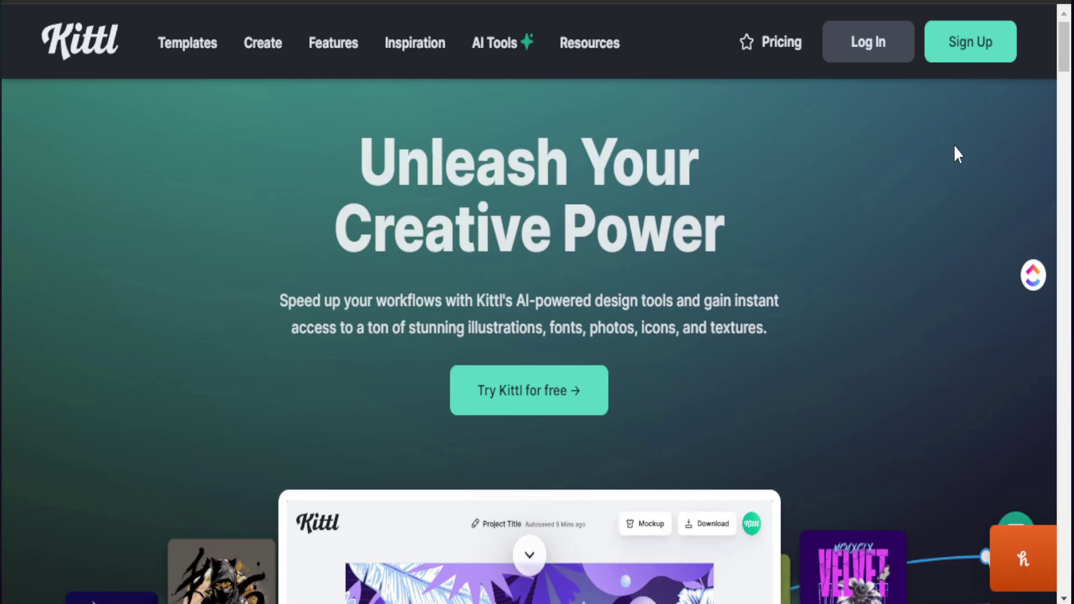
{"action": "scroll", "coordinate": [806, 343], "scroll_direction": "down", "scroll_amount": 2}
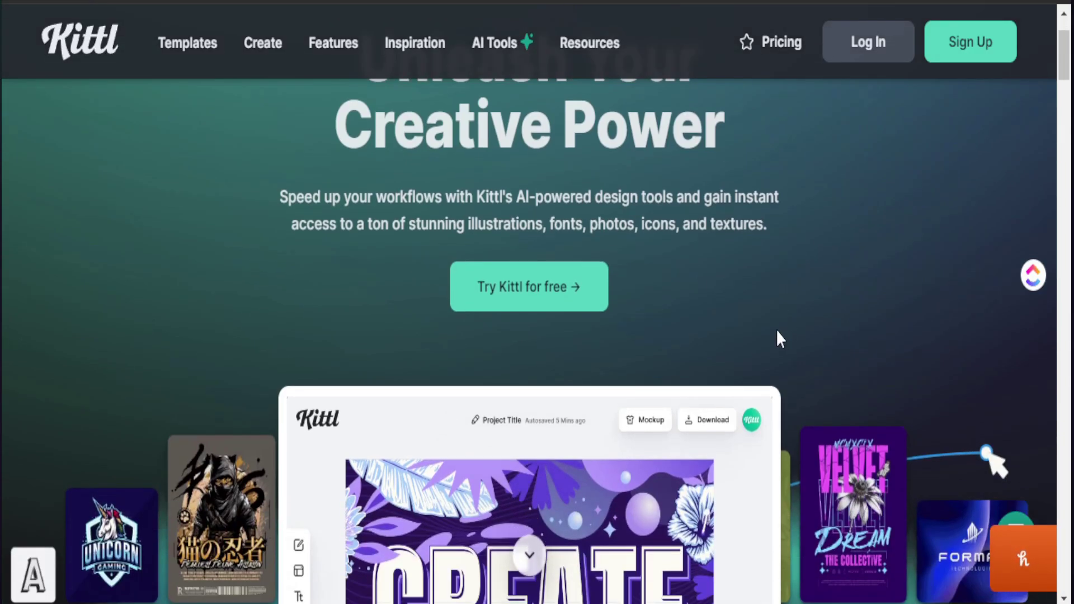
{"action": "scroll", "coordinate": [777, 332], "scroll_direction": "down", "scroll_amount": 4}
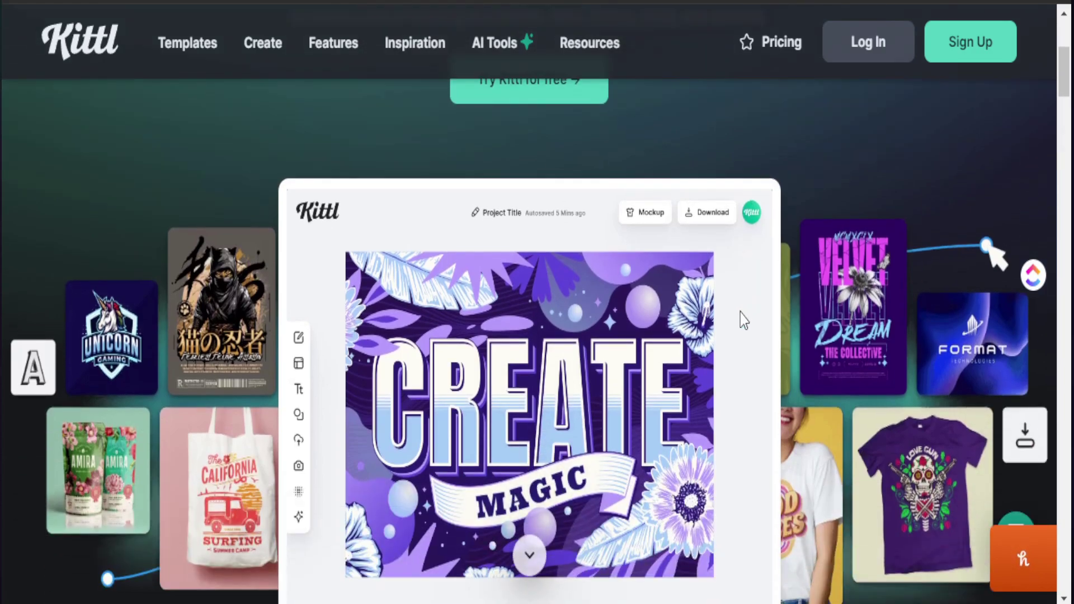
{"action": "scroll", "coordinate": [739, 314], "scroll_direction": "down", "scroll_amount": 4}
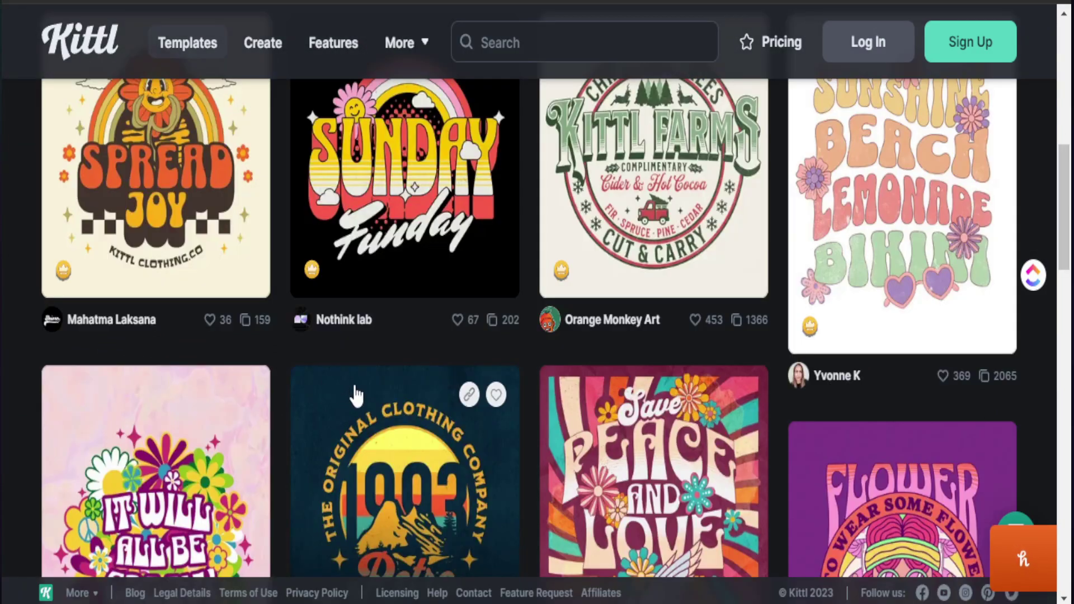
{"action": "scroll", "coordinate": [356, 396], "scroll_direction": "down", "scroll_amount": 10}
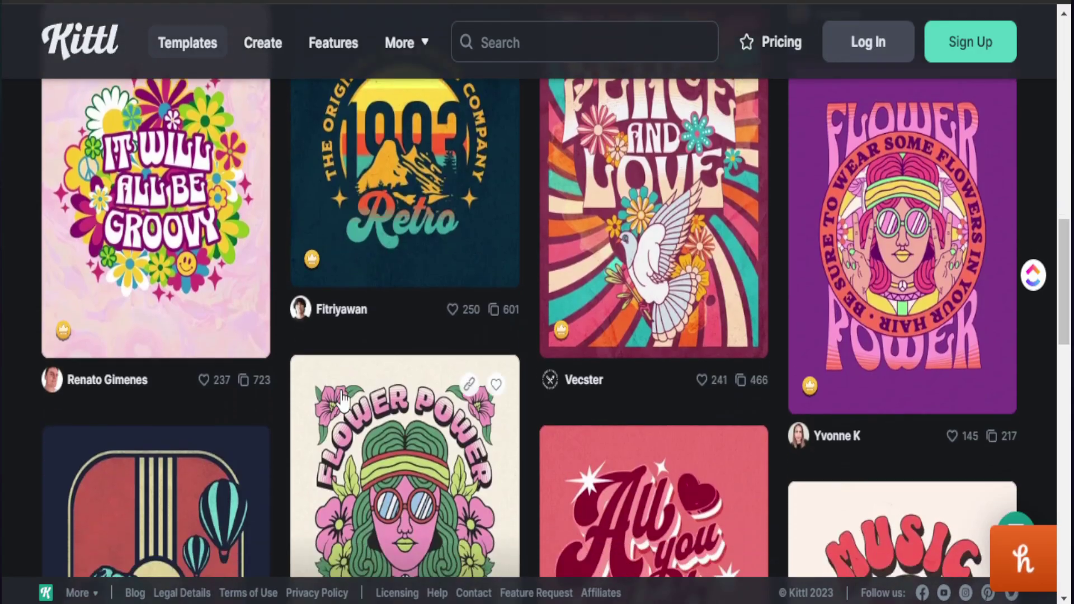
{"action": "scroll", "coordinate": [492, 434], "scroll_direction": "up", "scroll_amount": 15}
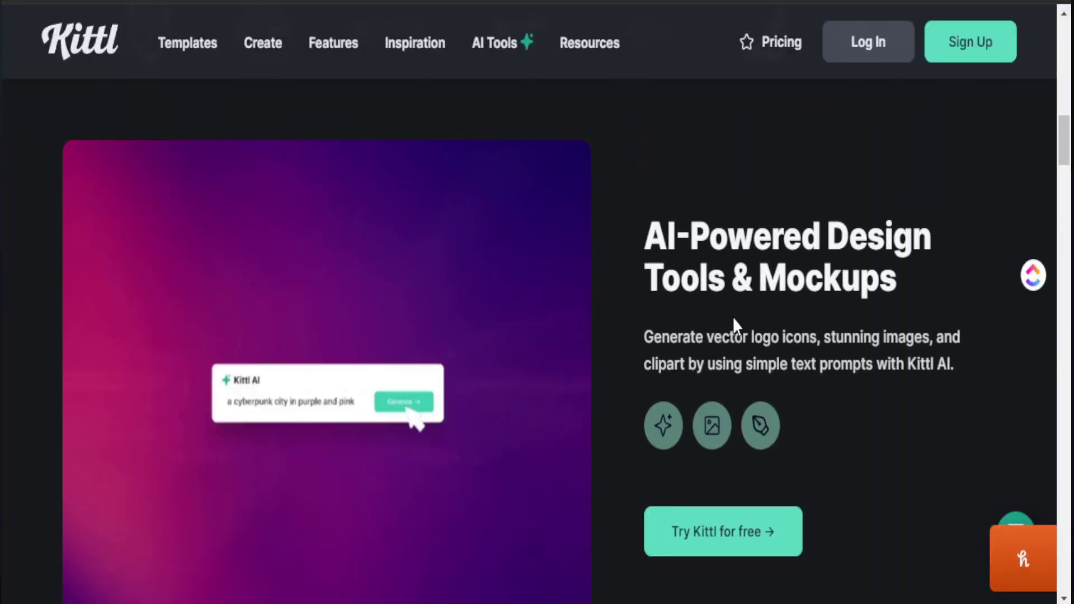
{"action": "scroll", "coordinate": [733, 316], "scroll_direction": "down", "scroll_amount": 10}
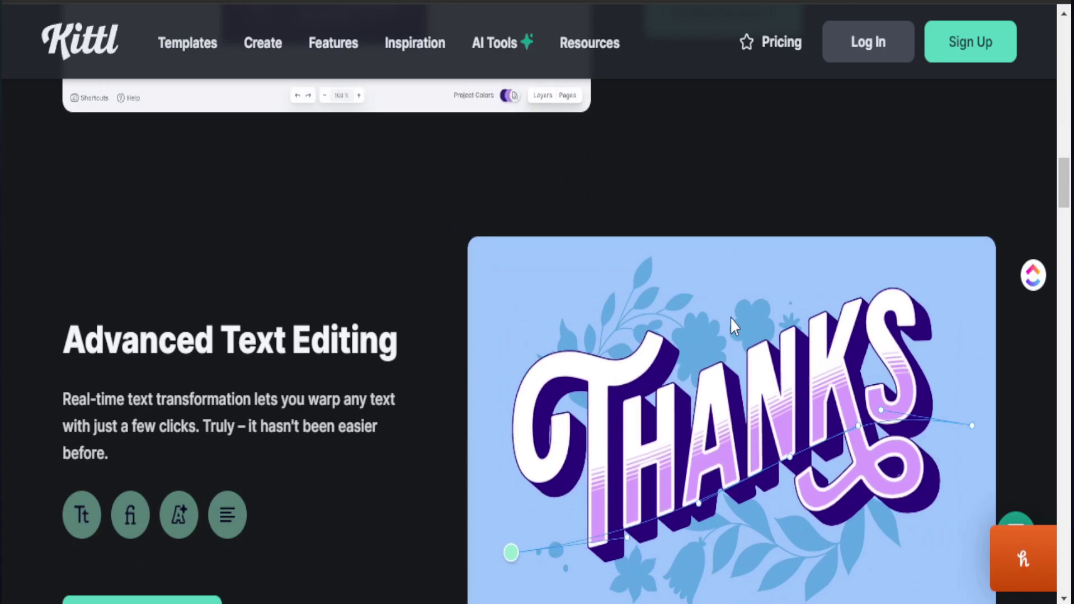
{"action": "left_click", "coordinate": [168, 48]}
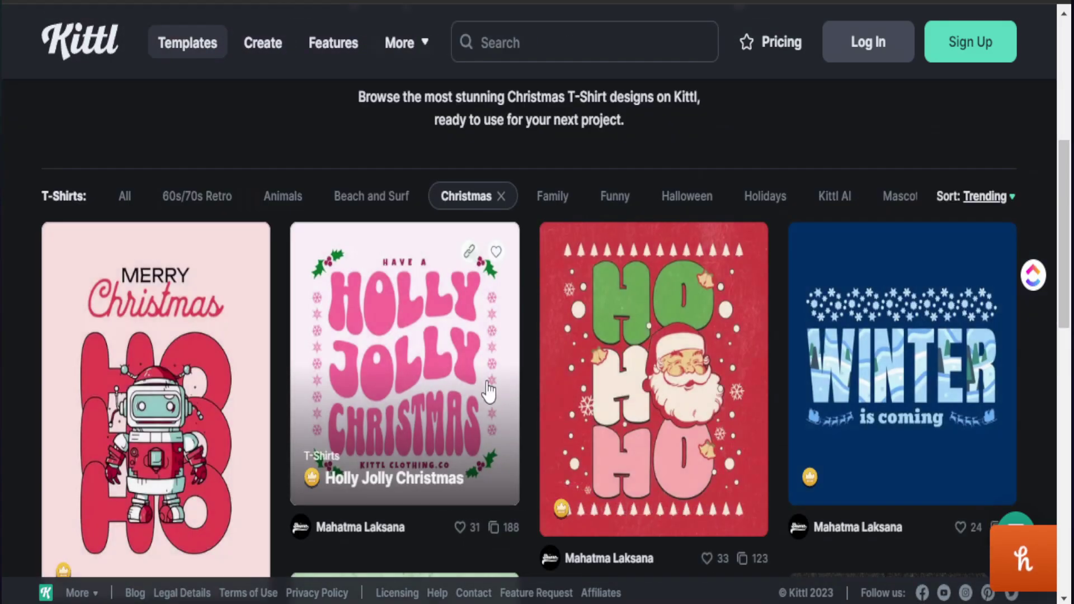
{"action": "scroll", "coordinate": [480, 399], "scroll_direction": "down", "scroll_amount": 4}
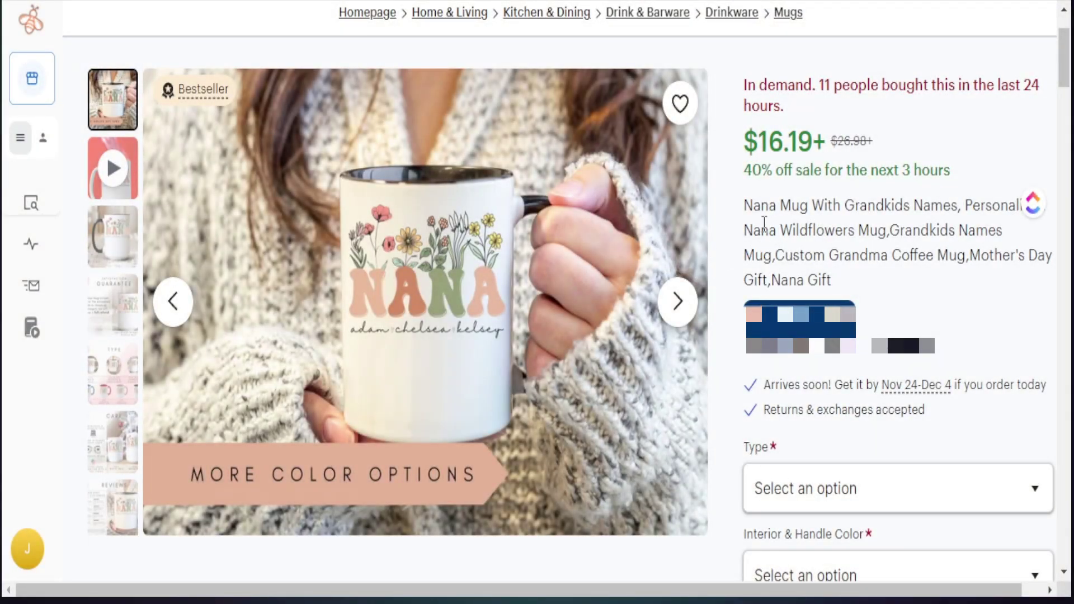
{"action": "mouse_move", "coordinate": [190, 112]}
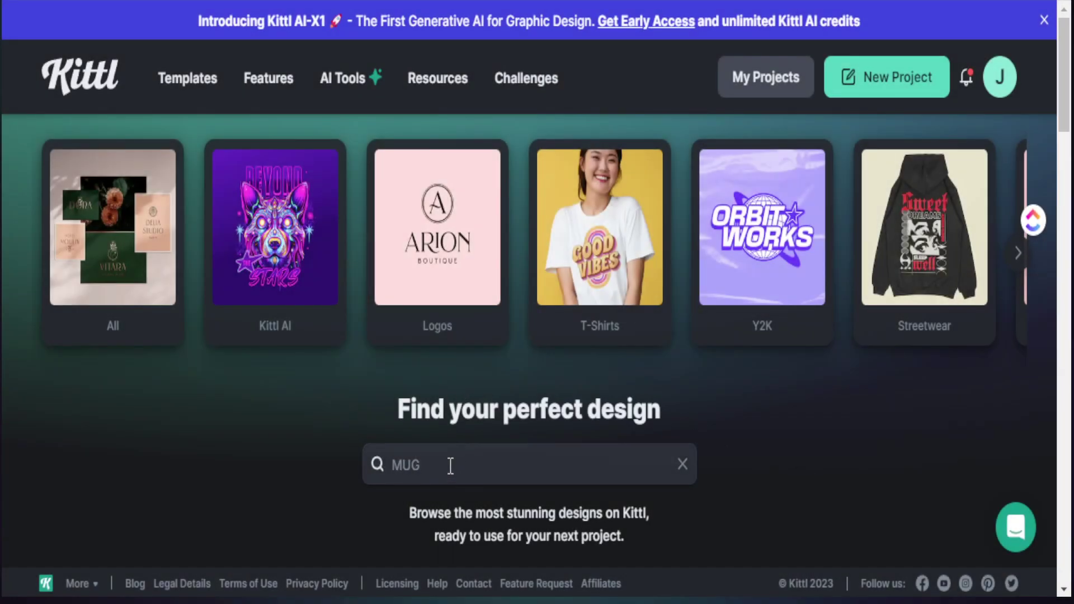
Step: Browse the design templates found for MUG and open "Let's Day Drink - Beer Mug" as an editable project
{"action": "left_click", "coordinate": [451, 465]}
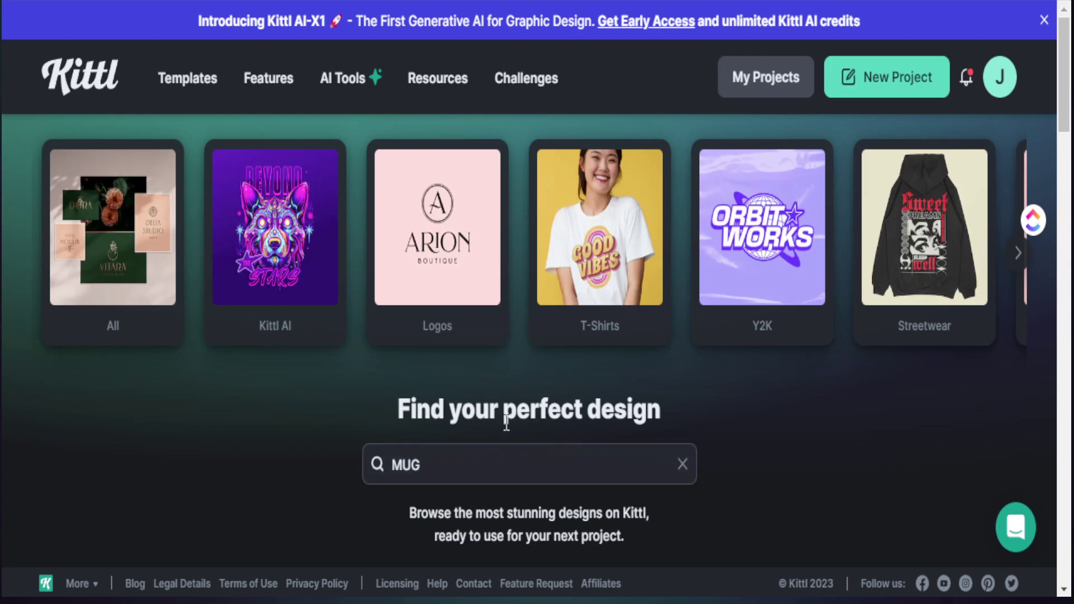
{"action": "scroll", "coordinate": [504, 421], "scroll_direction": "down", "scroll_amount": 8}
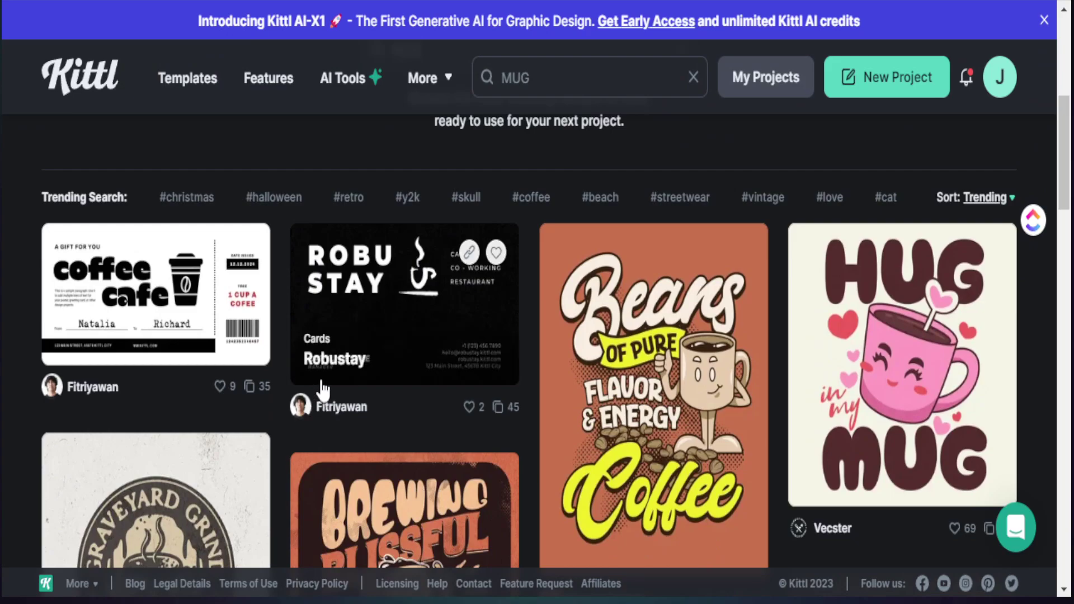
{"action": "scroll", "coordinate": [329, 390], "scroll_direction": "down", "scroll_amount": 5}
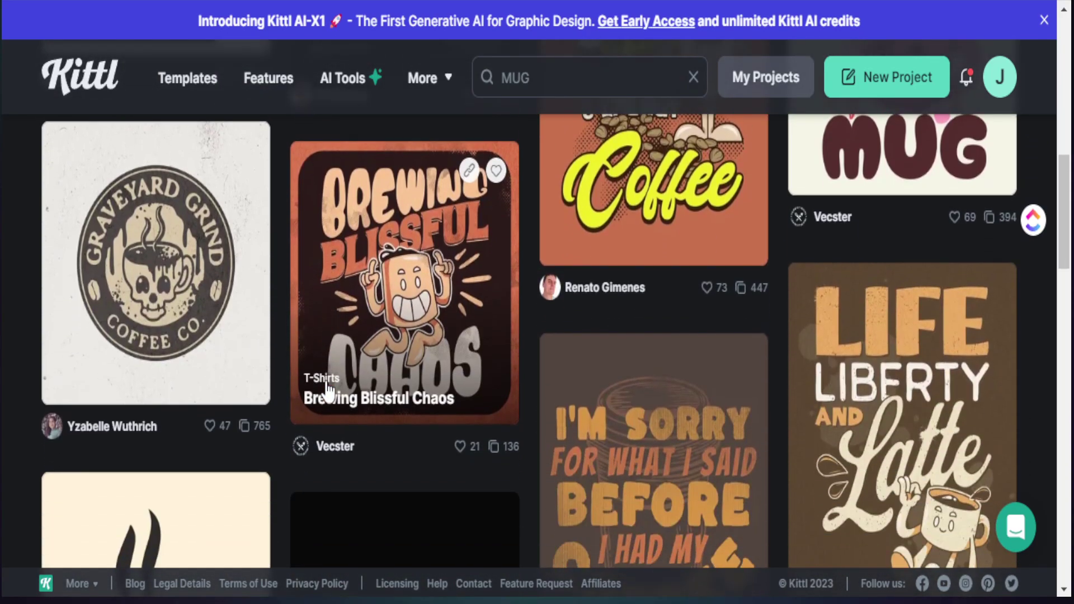
{"action": "scroll", "coordinate": [329, 386], "scroll_direction": "down", "scroll_amount": 4}
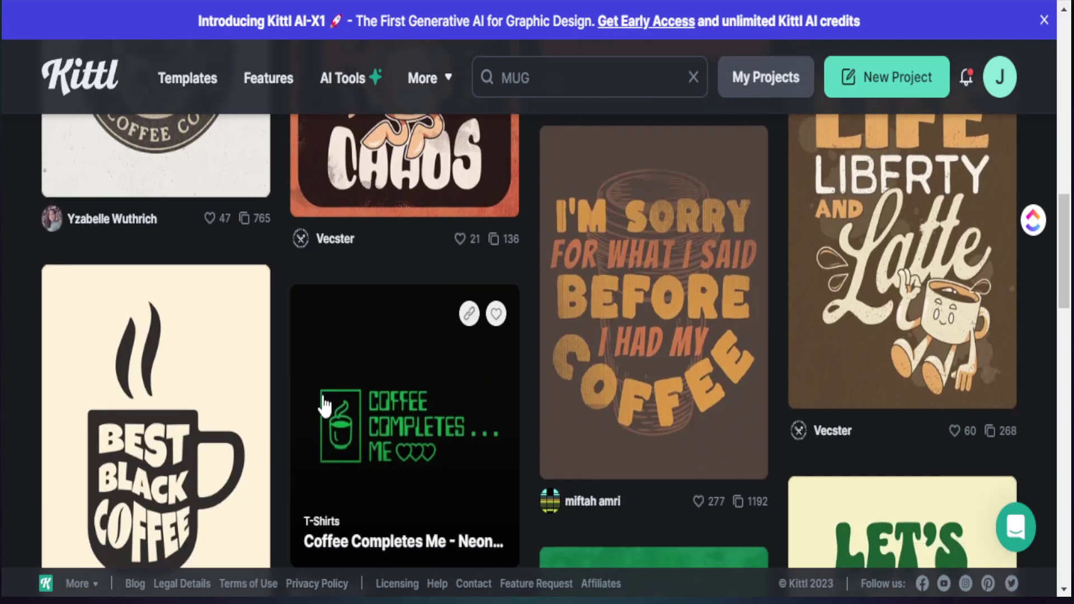
{"action": "scroll", "coordinate": [370, 358], "scroll_direction": "down", "scroll_amount": 5}
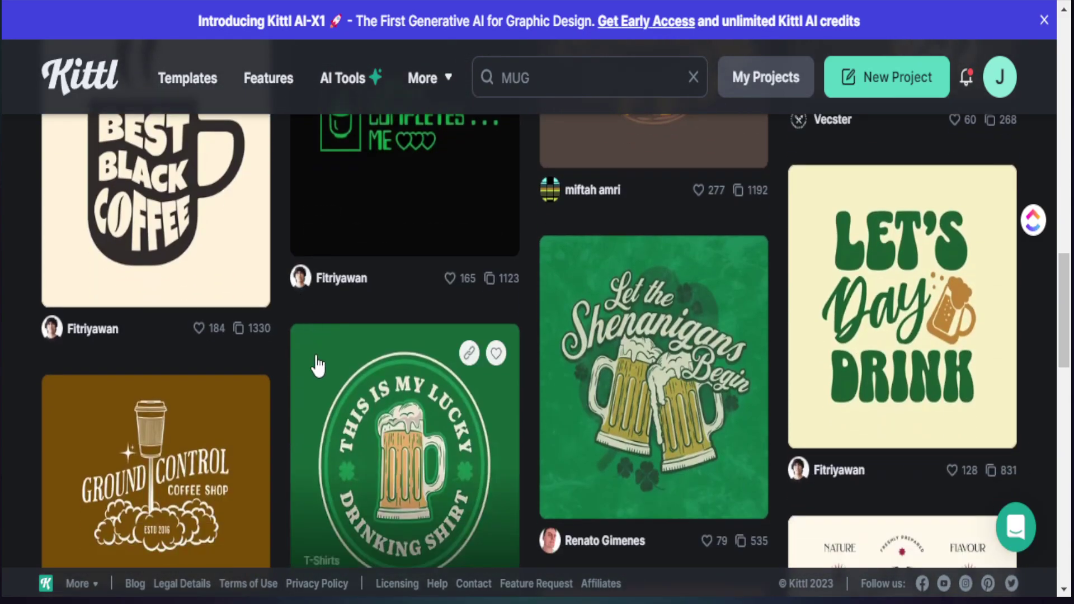
{"action": "scroll", "coordinate": [246, 398], "scroll_direction": "down", "scroll_amount": 16}
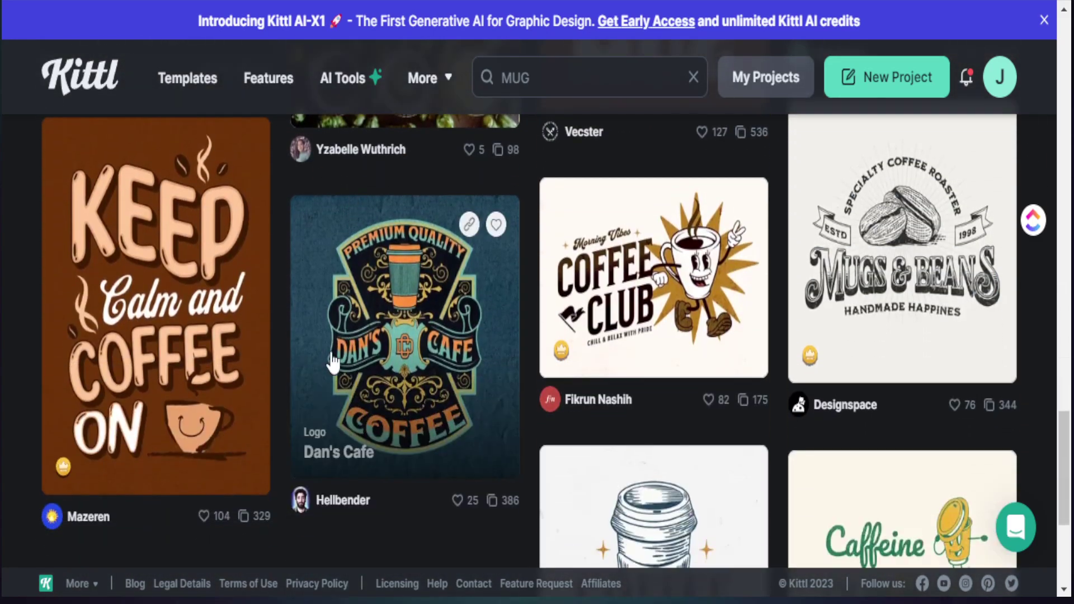
{"action": "scroll", "coordinate": [758, 364], "scroll_direction": "up", "scroll_amount": 16}
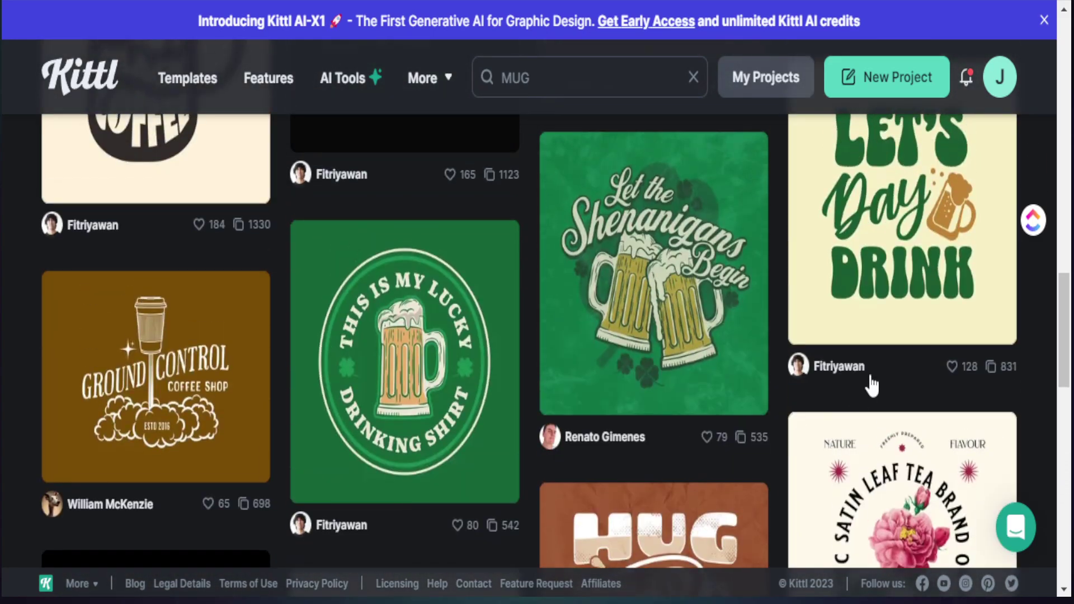
{"action": "scroll", "coordinate": [875, 341], "scroll_direction": "up", "scroll_amount": 1}
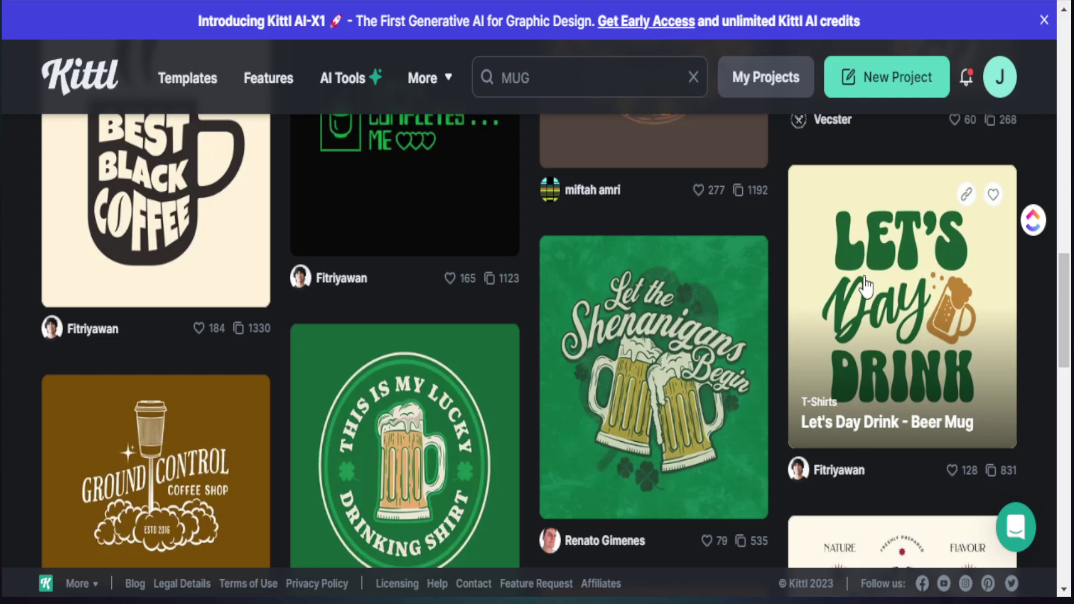
{"action": "left_click", "coordinate": [885, 307]}
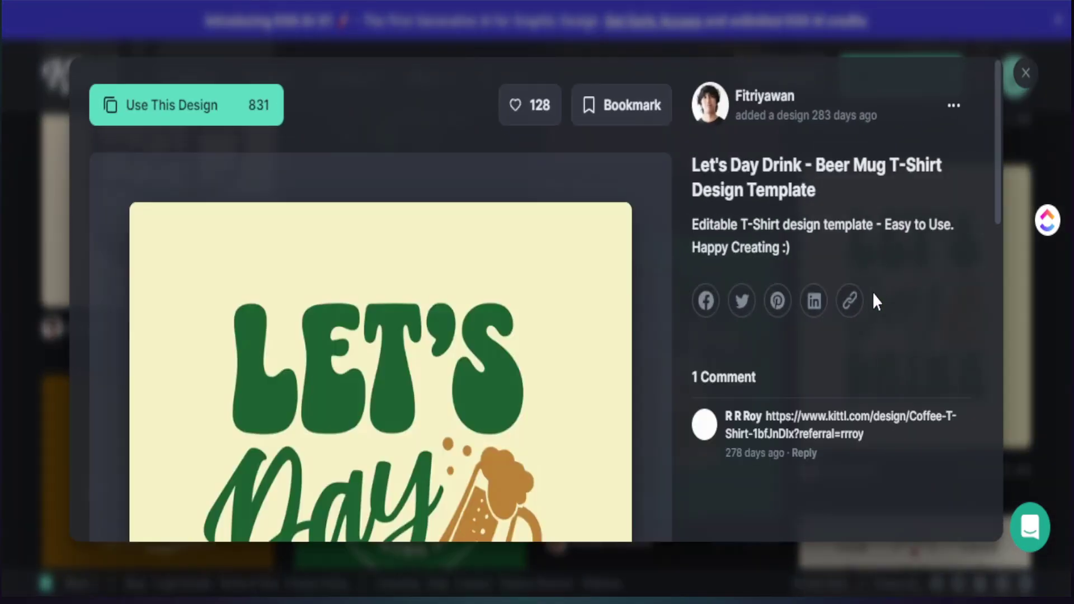
{"action": "left_click", "coordinate": [153, 111]}
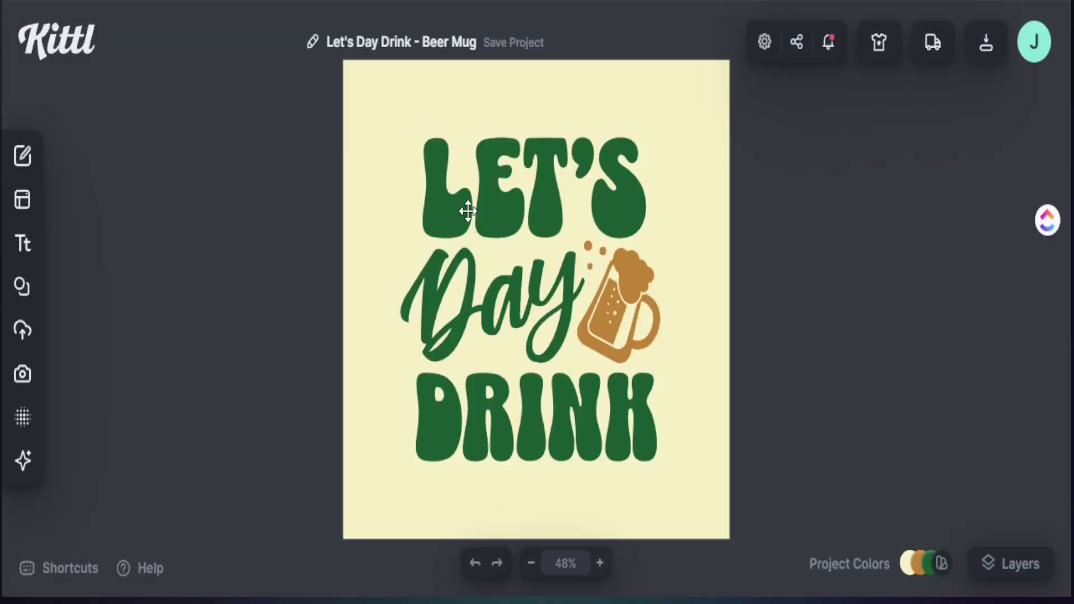
Step: Delete the brown beer mug illustration and its bubbles beside the word "Day"
{"action": "left_click", "coordinate": [615, 301]}
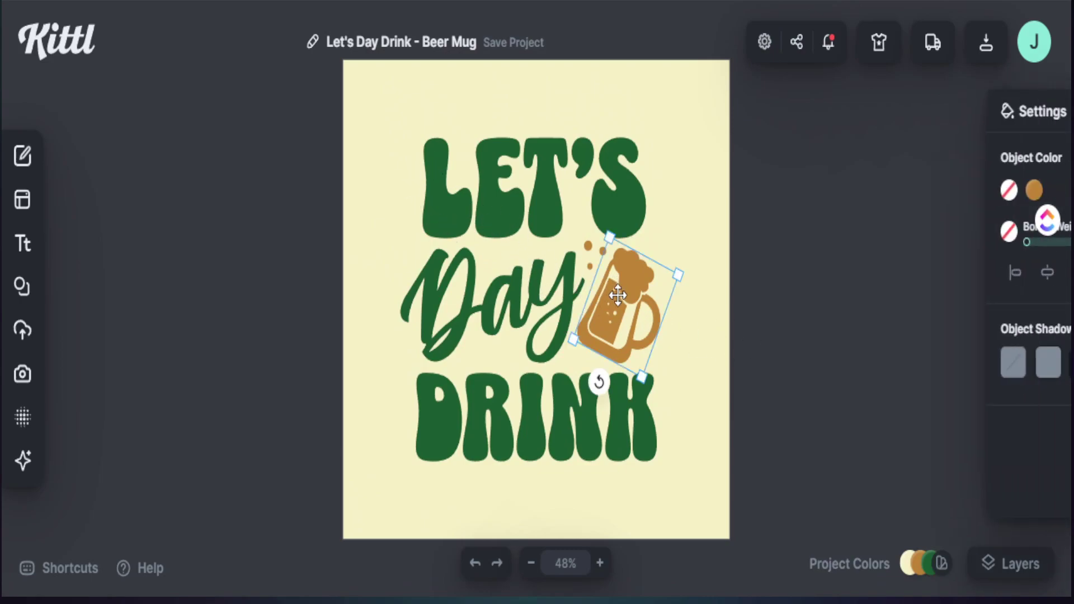
{"action": "key", "text": "Delete"}
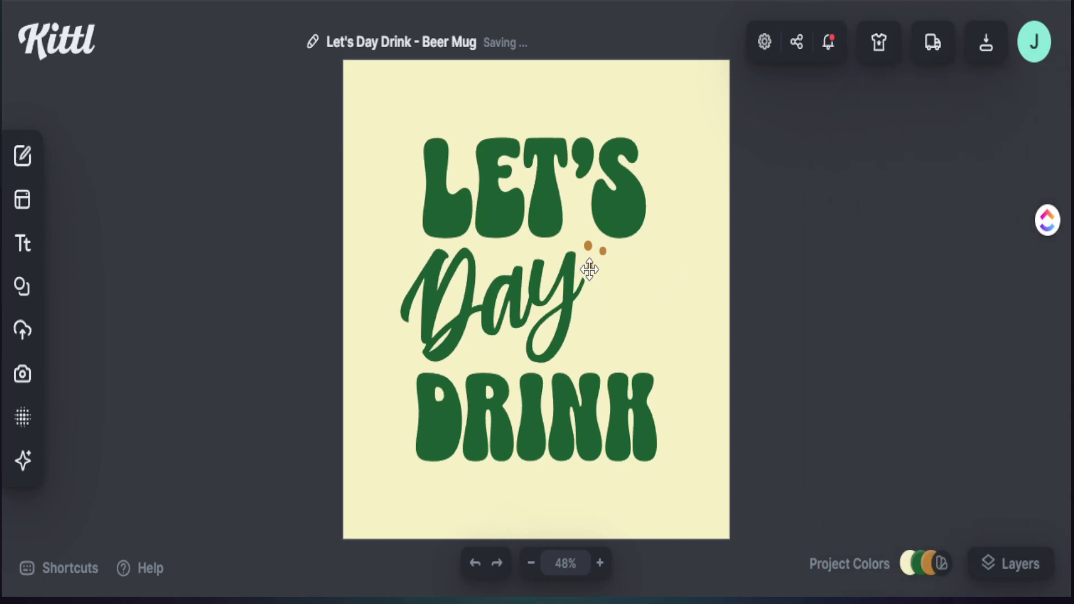
{"action": "left_click", "coordinate": [589, 263]}
{"action": "key", "text": "Delete"}
Step: Move the word "Day" to the horizontal middle of the design, between LET'S and DRINK
{"action": "left_click_drag", "start_coordinate": [537, 274], "coordinate": [565, 278]}
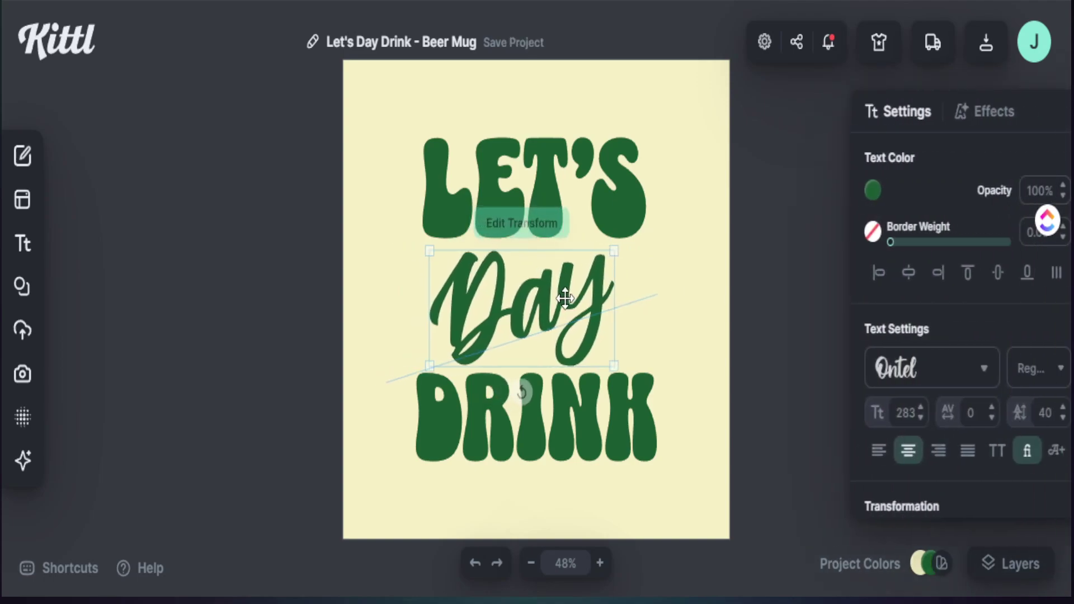
{"action": "left_click", "coordinate": [448, 204]}
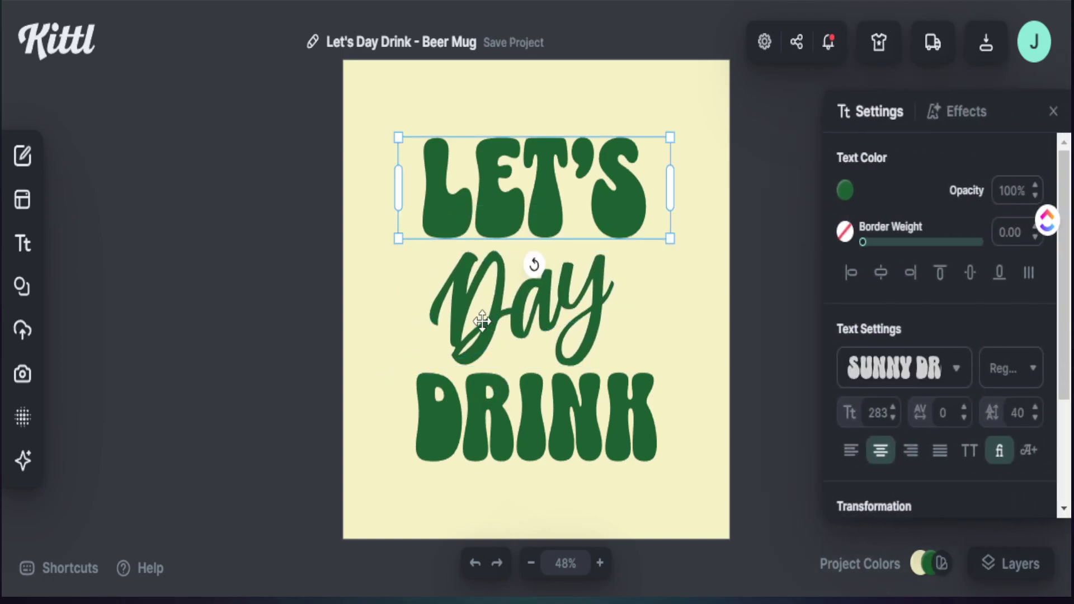
{"action": "left_click", "coordinate": [471, 303]}
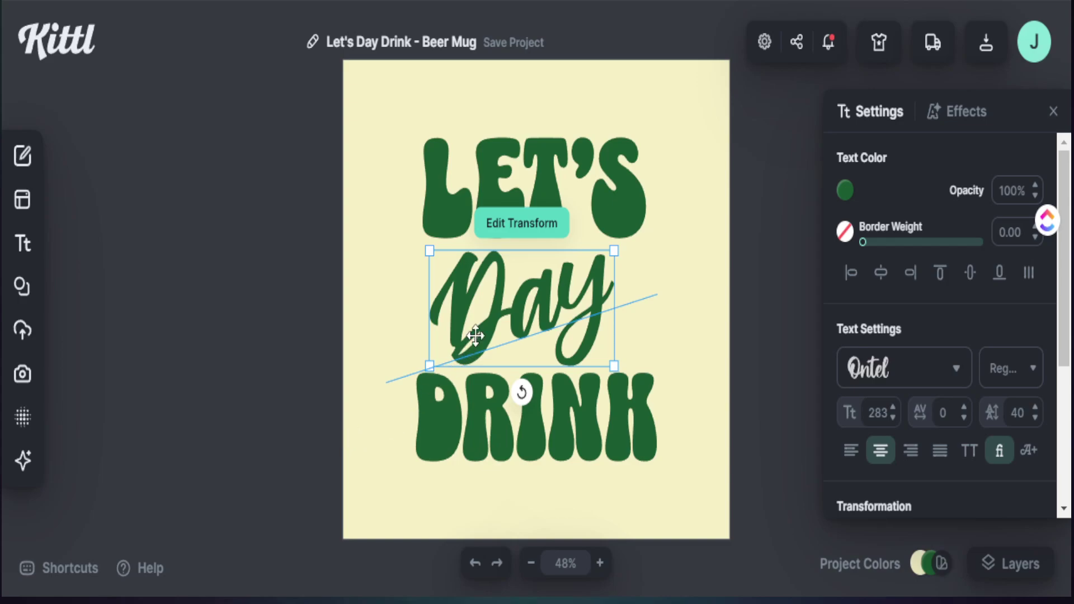
{"action": "left_click_drag", "start_coordinate": [496, 321], "coordinate": [498, 320]}
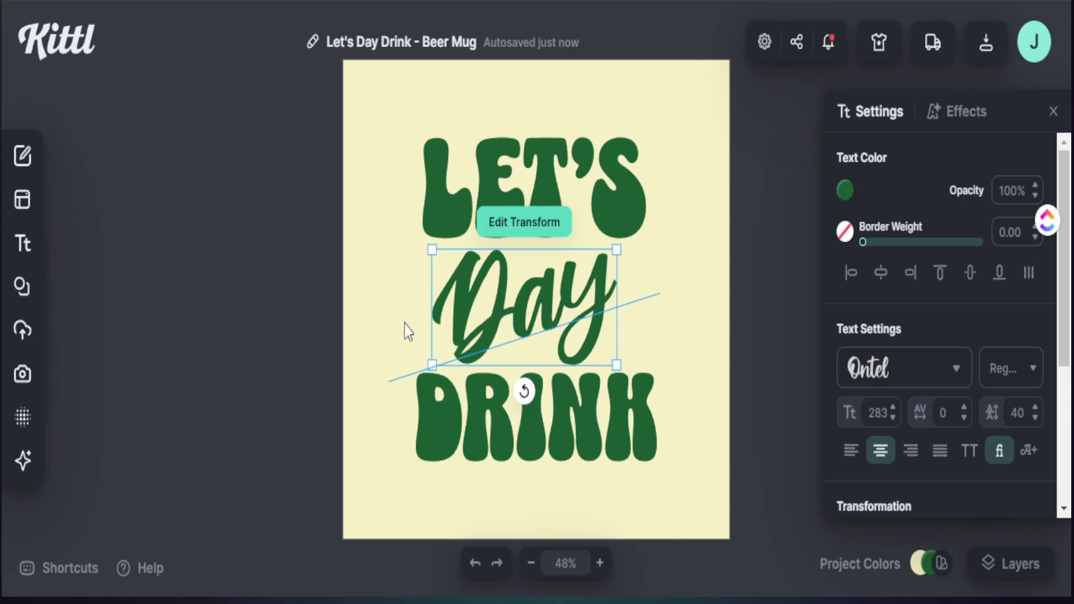
{"action": "left_click", "coordinate": [387, 305]}
Step: Replace the text LET'S with MIMI
{"action": "left_click", "coordinate": [446, 195]}
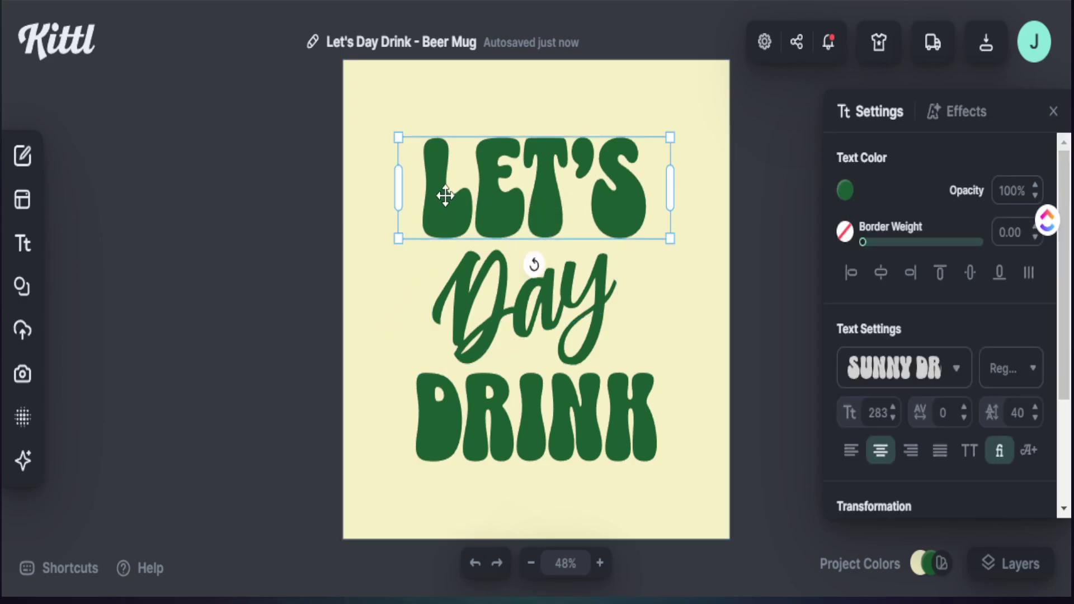
{"action": "double_click", "coordinate": [446, 196]}
{"action": "key", "text": "ctrl+a"}
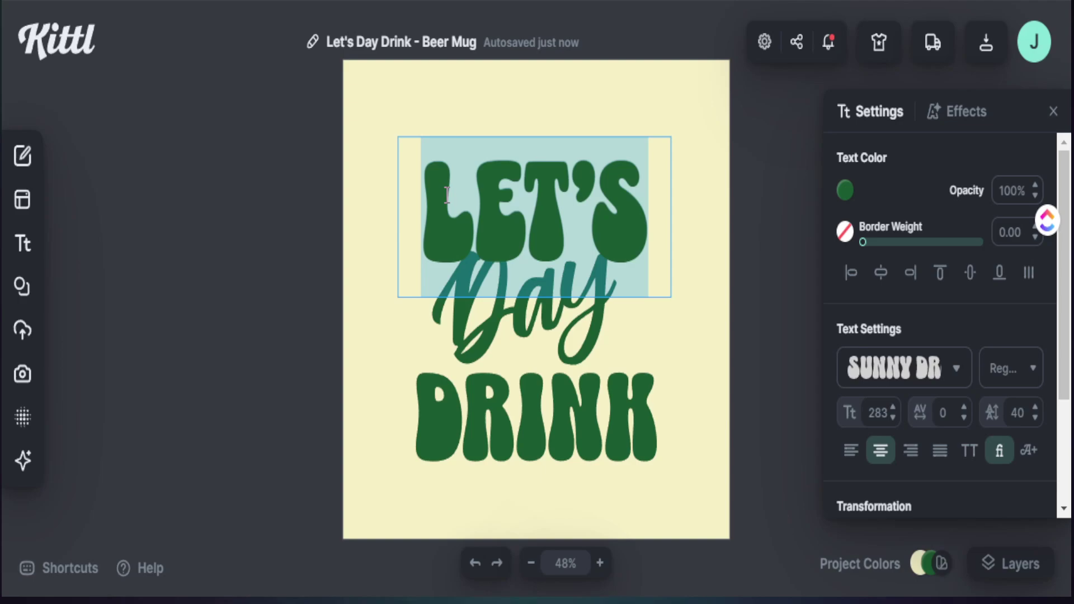
{"action": "type", "text": "MIMI"}
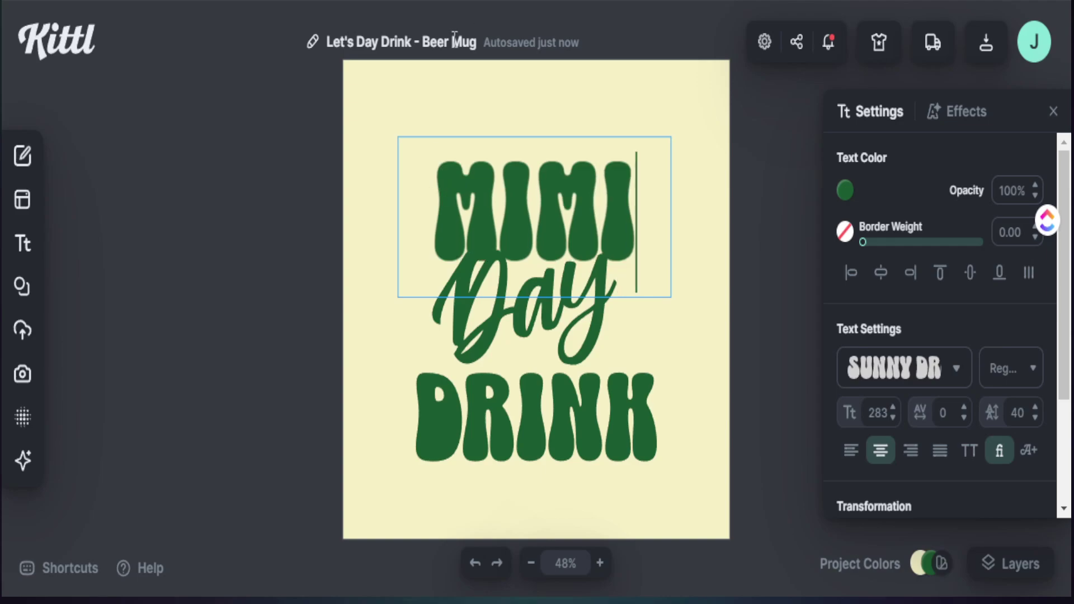
{"action": "key", "text": "Escape"}
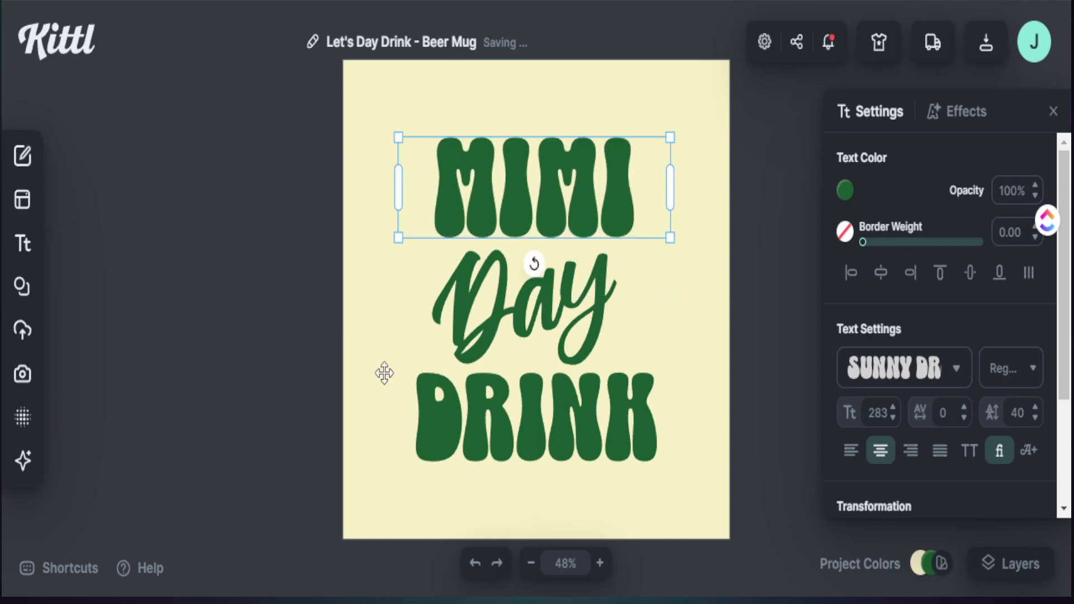
{"action": "key", "text": "Escape"}
Step: Delete the word DRINK from the design
{"action": "left_click", "coordinate": [473, 333]}
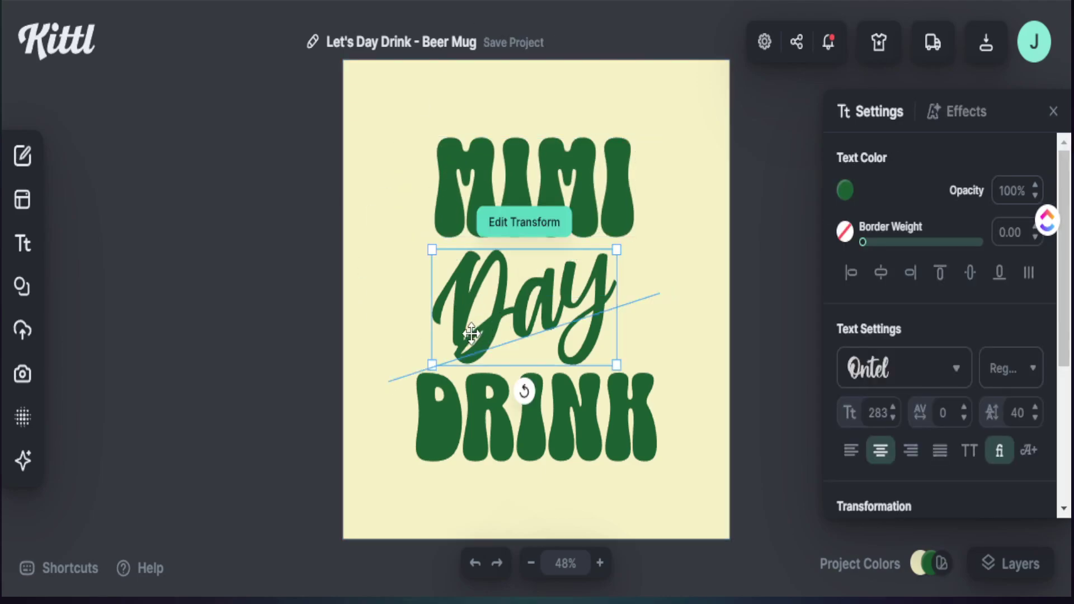
{"action": "left_click", "coordinate": [444, 449]}
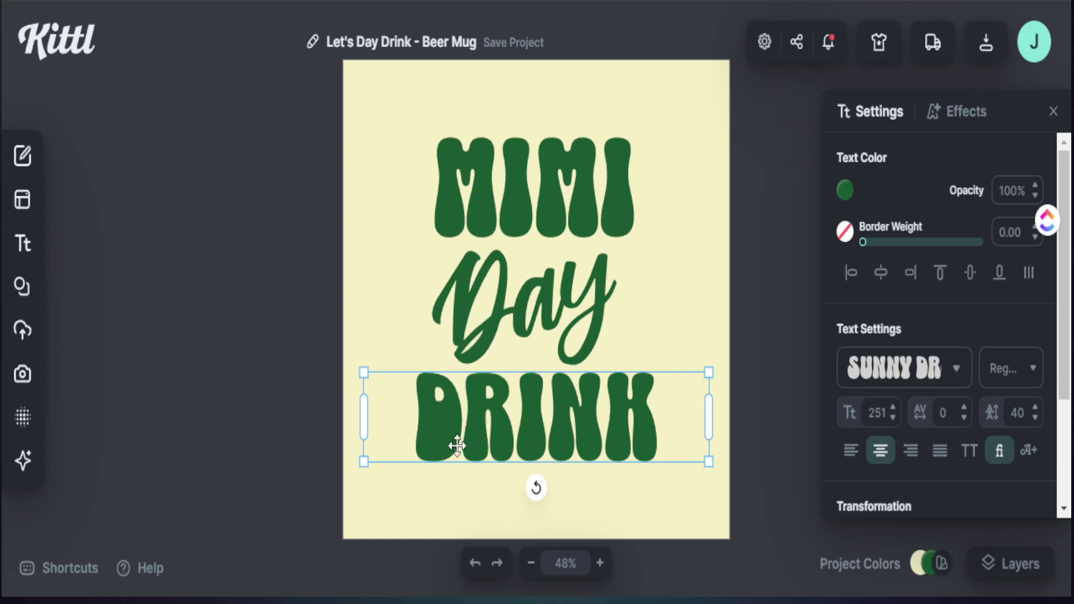
{"action": "left_click", "coordinate": [413, 487]}
{"action": "left_click", "coordinate": [440, 443]}
{"action": "key", "text": "Delete"}
Step: Move MIMI to the lower half of the canvas, enlarge it slightly, and place "Day" near the canvas's upper edge
{"action": "left_click_drag", "start_coordinate": [482, 329], "coordinate": [400, 306]}
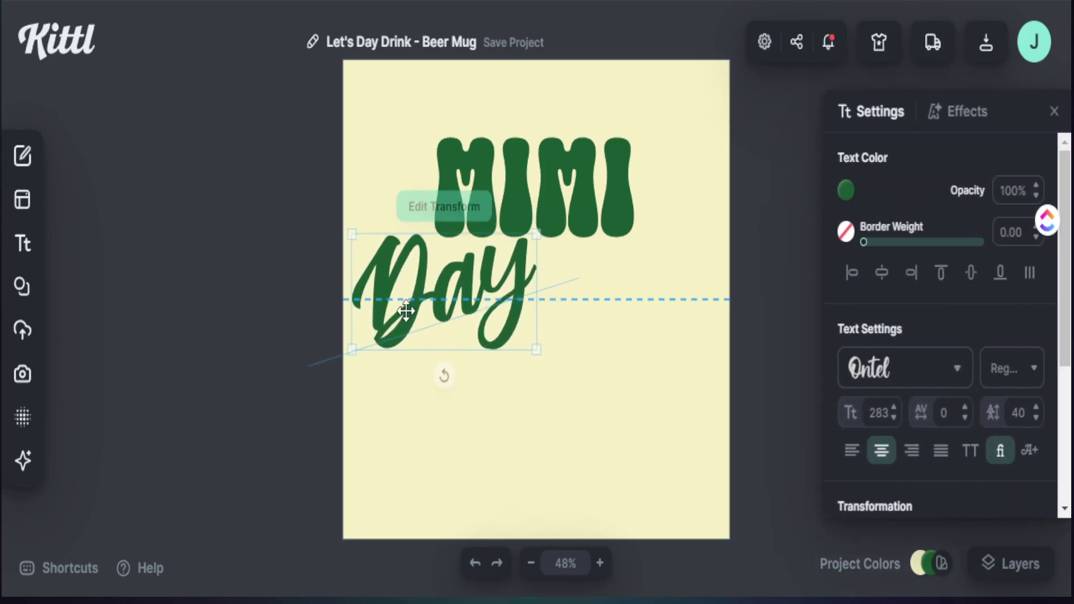
{"action": "left_click_drag", "start_coordinate": [590, 197], "coordinate": [590, 408]}
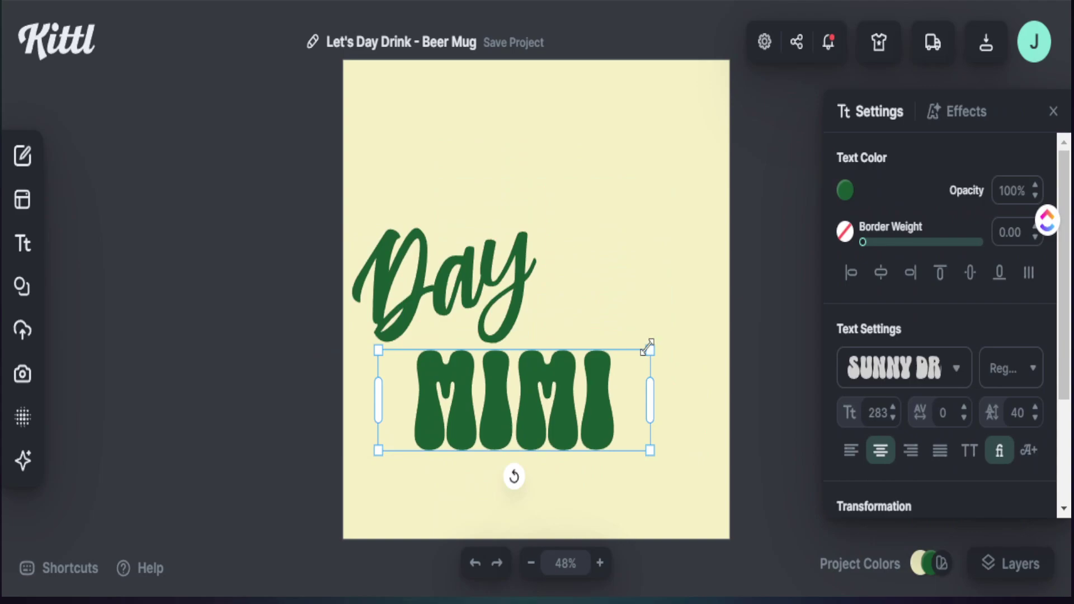
{"action": "left_click_drag", "start_coordinate": [649, 348], "coordinate": [686, 319]}
{"action": "left_click_drag", "start_coordinate": [471, 269], "coordinate": [498, 180]}
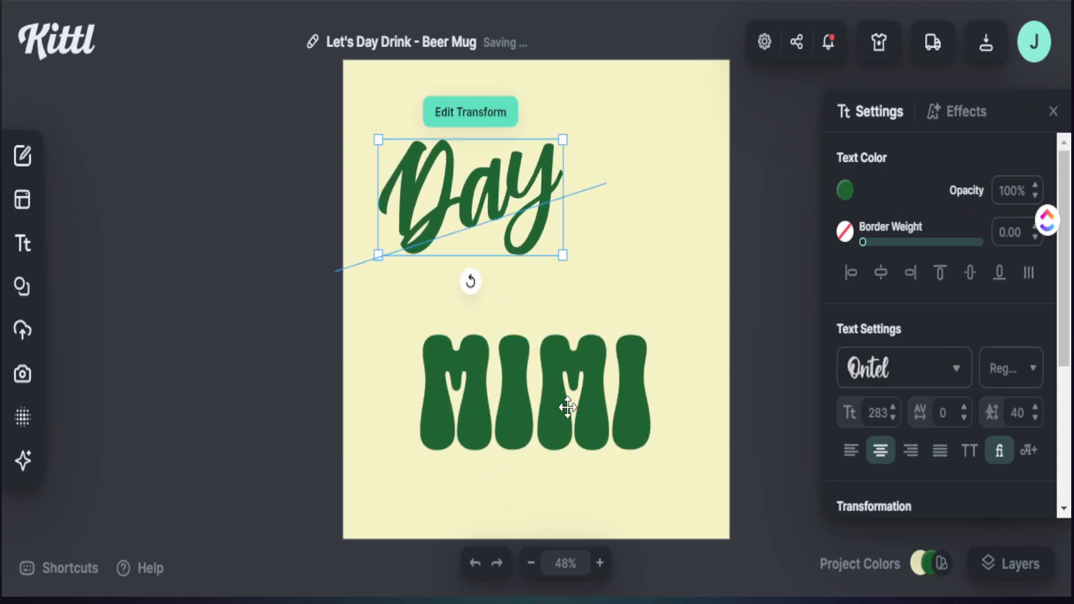
Step: Move MIMI slightly higher on the canvas and shift "Day" up to the horizontal middle near the upper edge
{"action": "left_click_drag", "start_coordinate": [567, 408], "coordinate": [563, 380]}
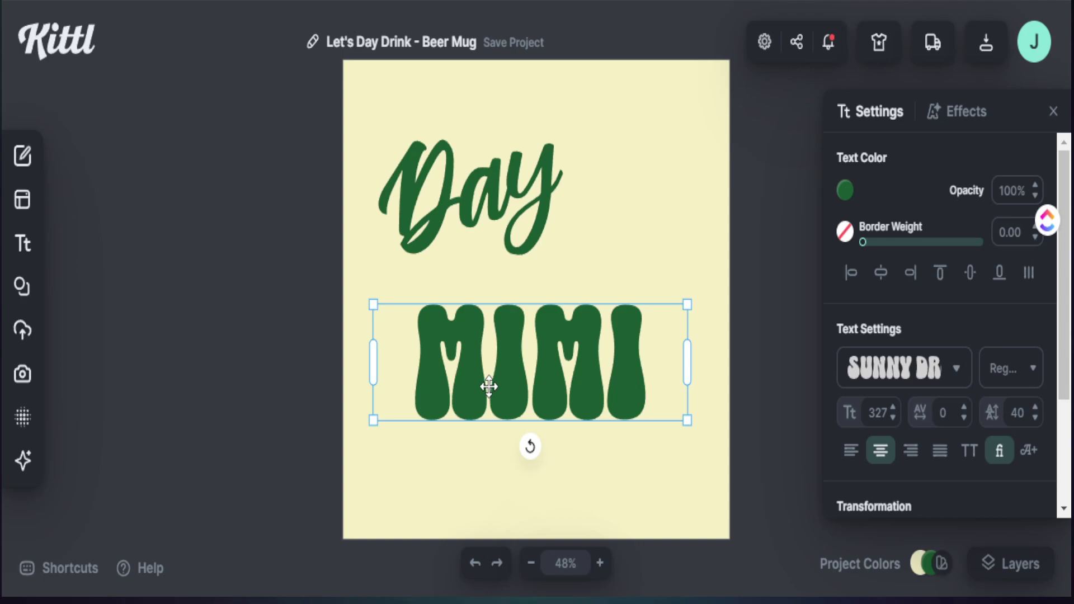
{"action": "left_click_drag", "start_coordinate": [516, 401], "coordinate": [506, 373]}
{"action": "left_click_drag", "start_coordinate": [452, 180], "coordinate": [535, 136]}
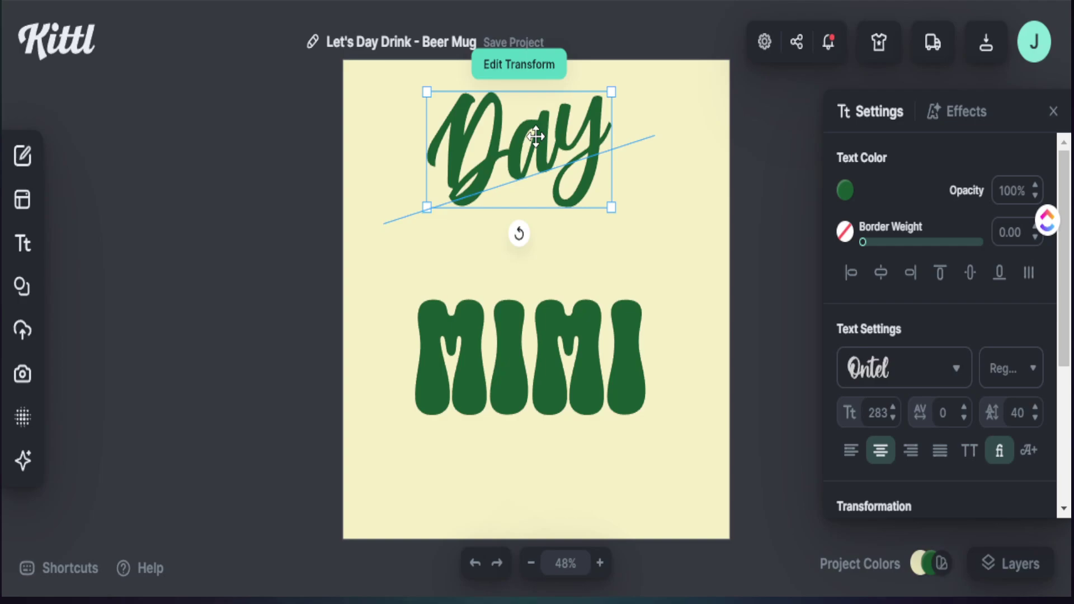
{"action": "left_click", "coordinate": [387, 253]}
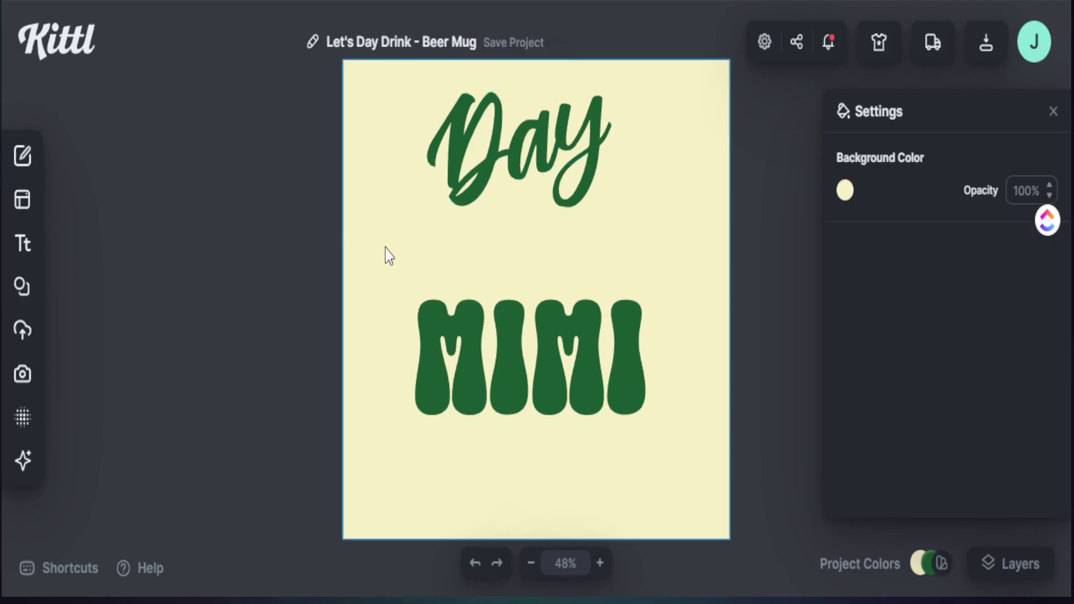
Step: Replace the word "Day" with the phrase "my favorite people call me"
{"action": "left_click", "coordinate": [491, 182]}
{"action": "double_click", "coordinate": [491, 182]}
{"action": "double_click", "coordinate": [492, 183]}
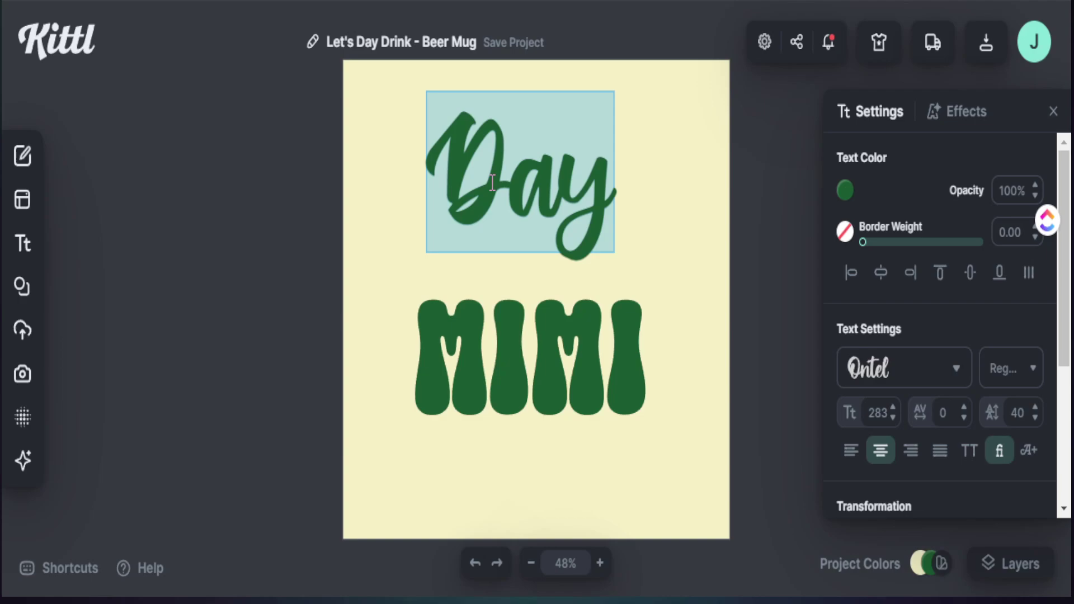
{"action": "type", "text": "my fav"}
{"action": "left_click_drag", "start_coordinate": [540, 115], "coordinate": [490, 169]}
{"action": "left_click", "coordinate": [499, 168]}
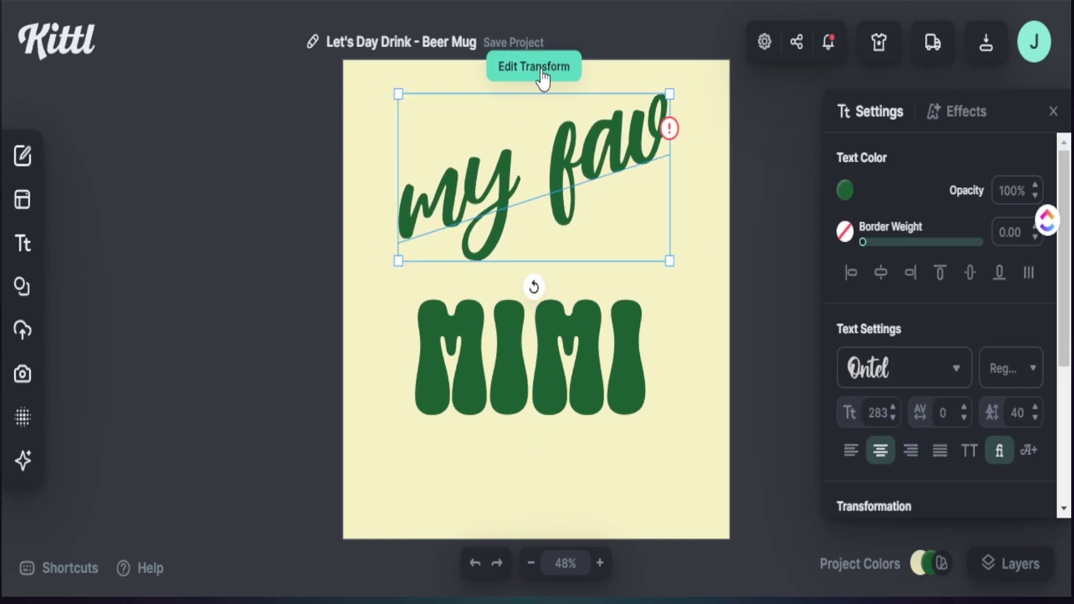
Step: Remove the Angle transformation from the phrase and fit it on one line across the upper canvas at font size 103
{"action": "scroll", "coordinate": [935, 446], "scroll_direction": "down", "scroll_amount": 4}
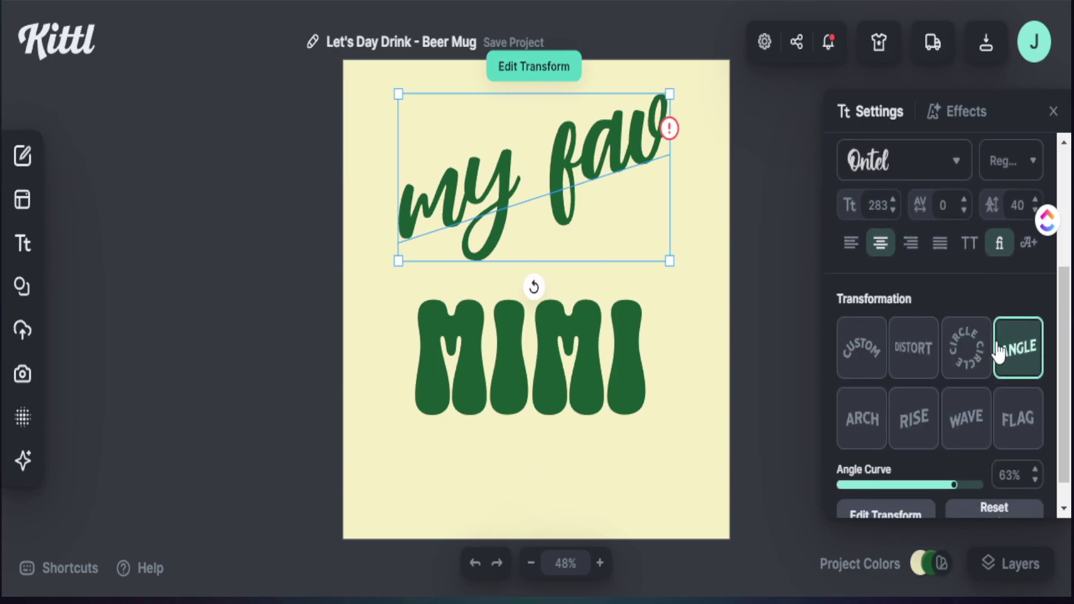
{"action": "left_click", "coordinate": [1017, 355]}
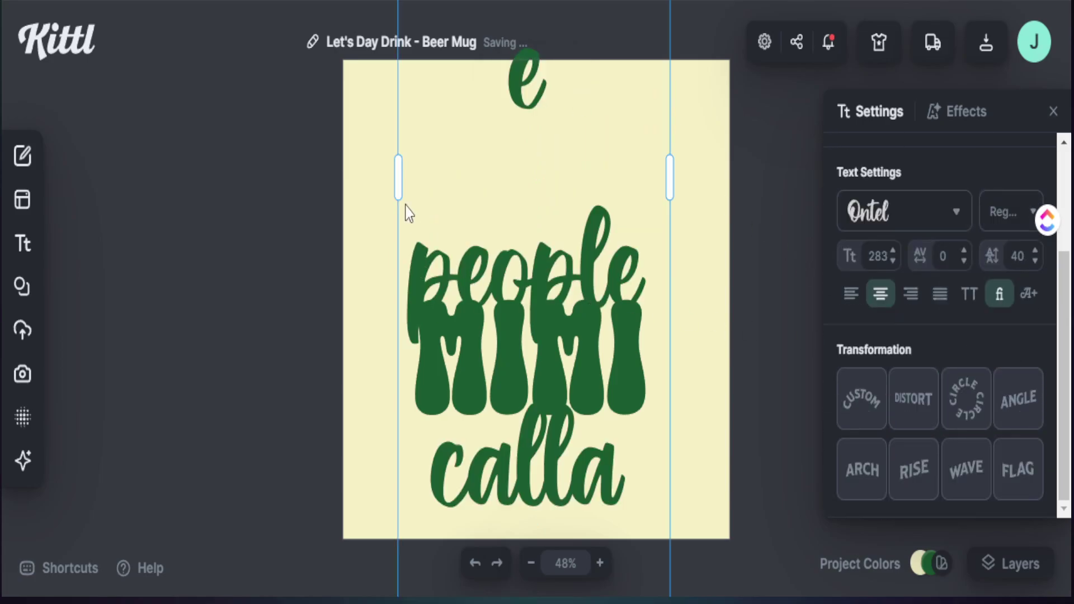
{"action": "left_click_drag", "start_coordinate": [400, 194], "coordinate": [455, 220]}
{"action": "left_click_drag", "start_coordinate": [434, 115], "coordinate": [438, 292]}
{"action": "key", "text": "ctrl+z"}
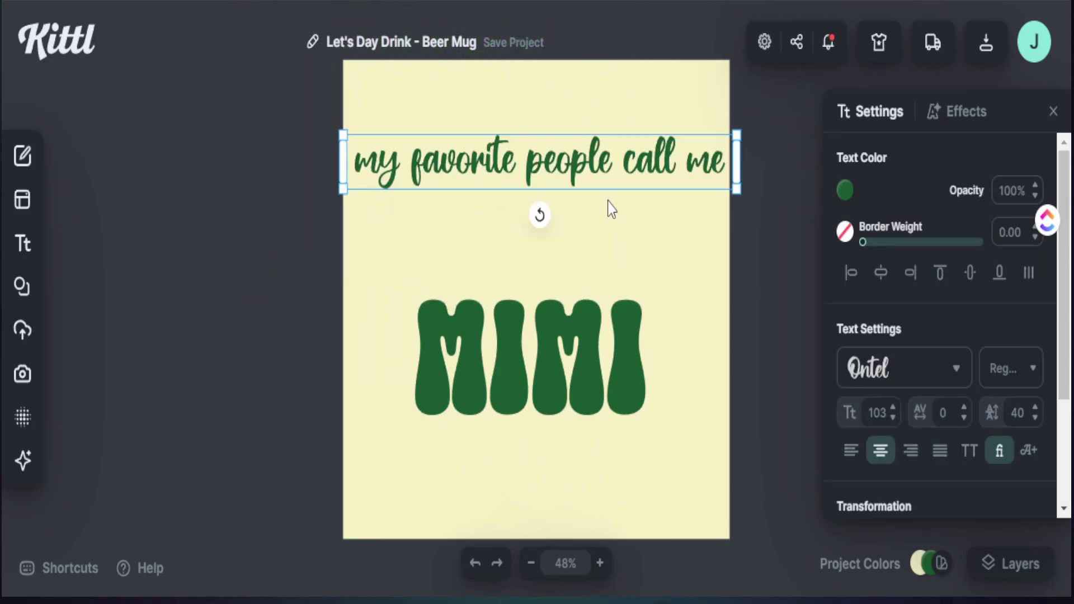
{"action": "left_click", "coordinate": [386, 259]}
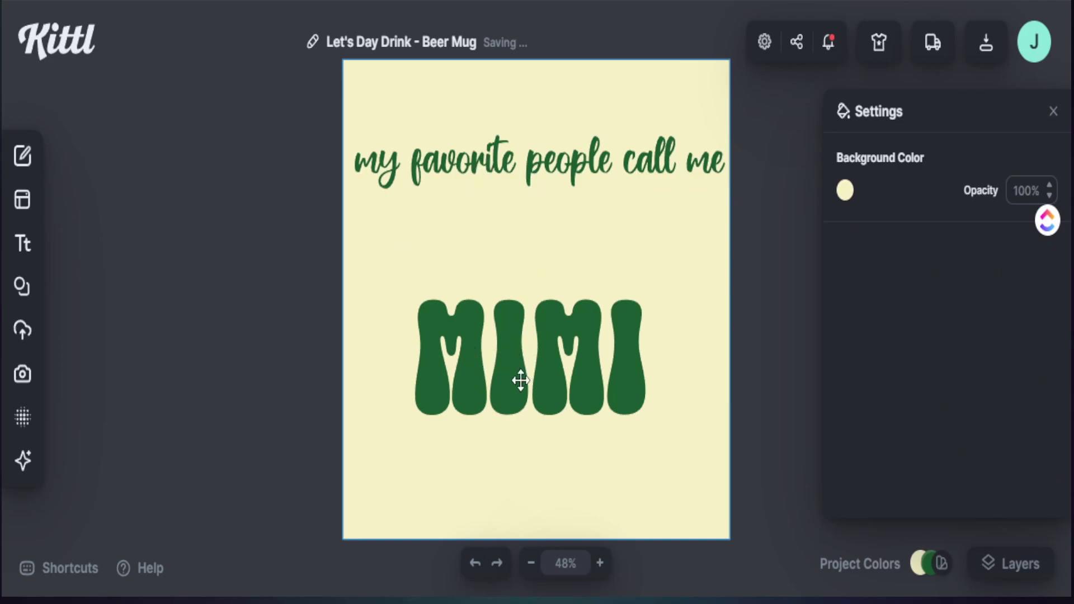
Step: Nudge the phrase slightly higher and adjust MIMI's vertical position, leaving a wide gap between the two texts
{"action": "left_click_drag", "start_coordinate": [520, 380], "coordinate": [570, 356]}
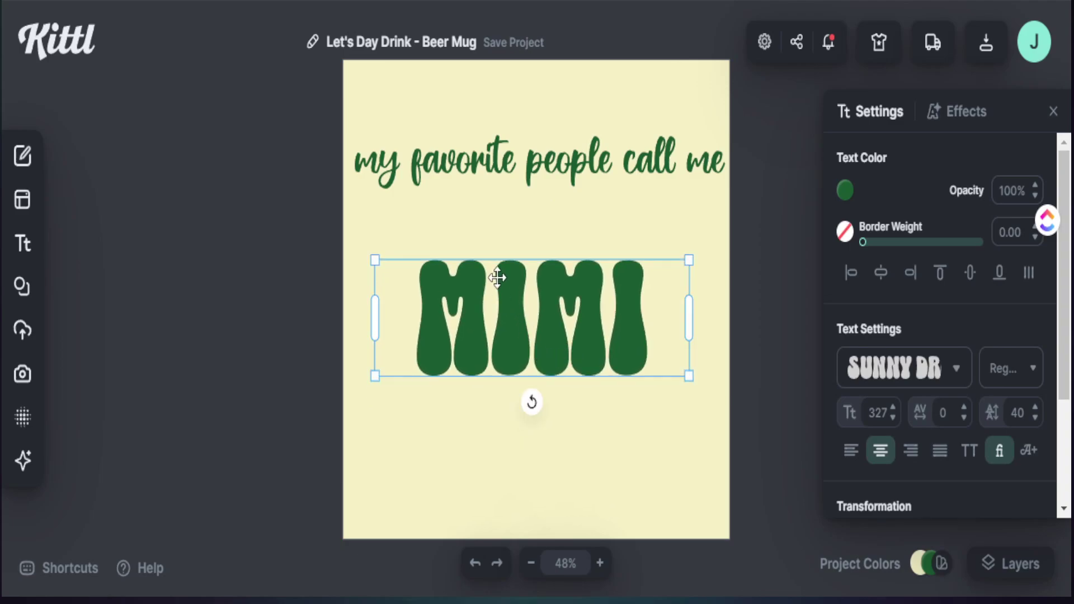
{"action": "left_click_drag", "start_coordinate": [523, 165], "coordinate": [524, 150]}
{"action": "left_click_drag", "start_coordinate": [516, 348], "coordinate": [515, 388]}
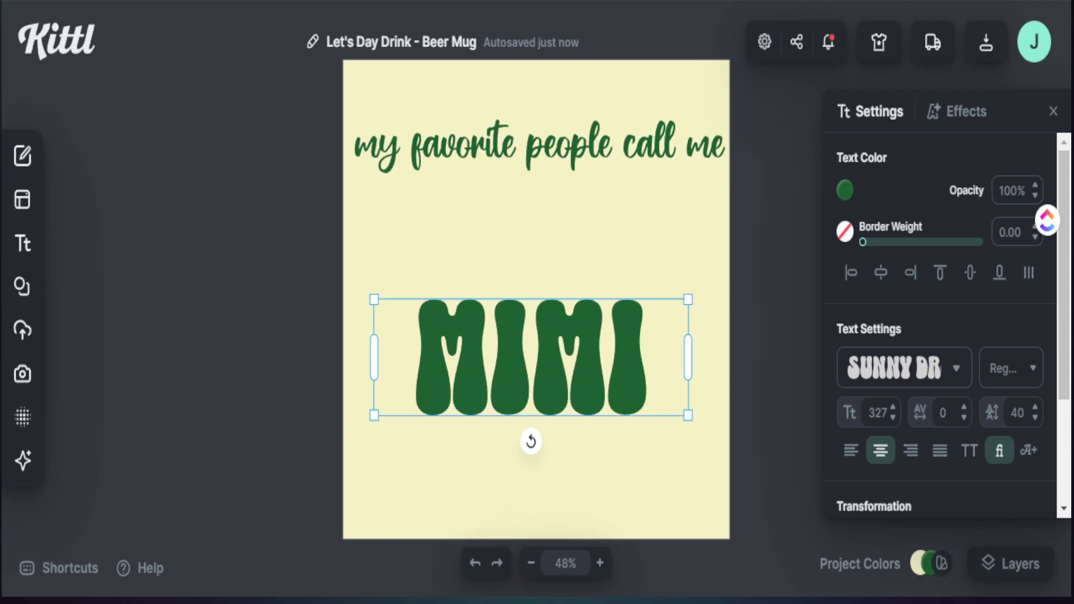
Step: Add a new headline text and place it below MIMI
{"action": "left_click", "coordinate": [475, 503]}
{"action": "key", "text": "t"}
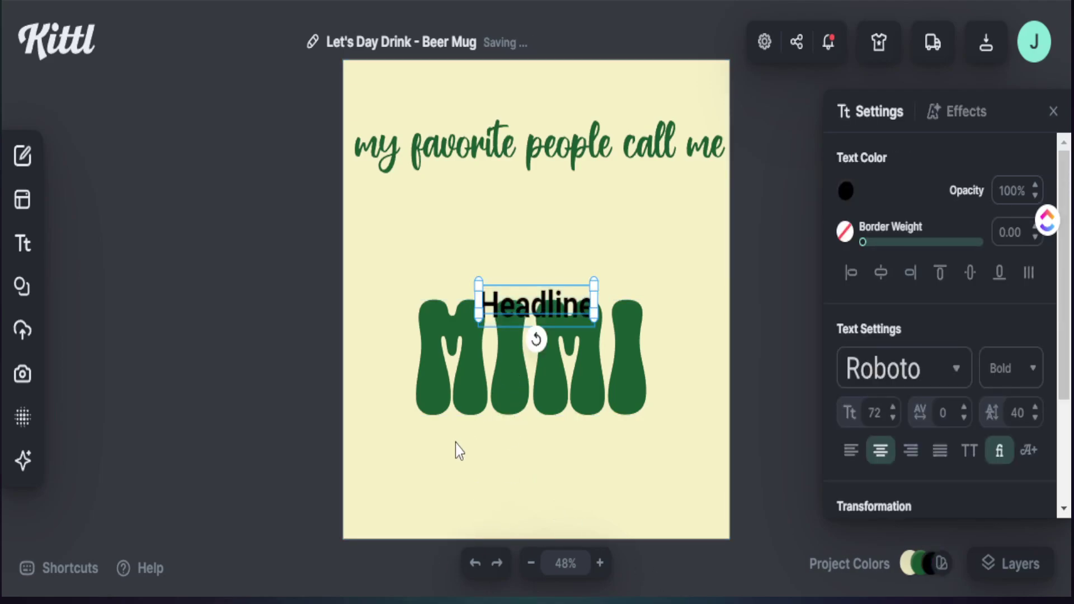
{"action": "left_click_drag", "start_coordinate": [524, 308], "coordinate": [502, 473]}
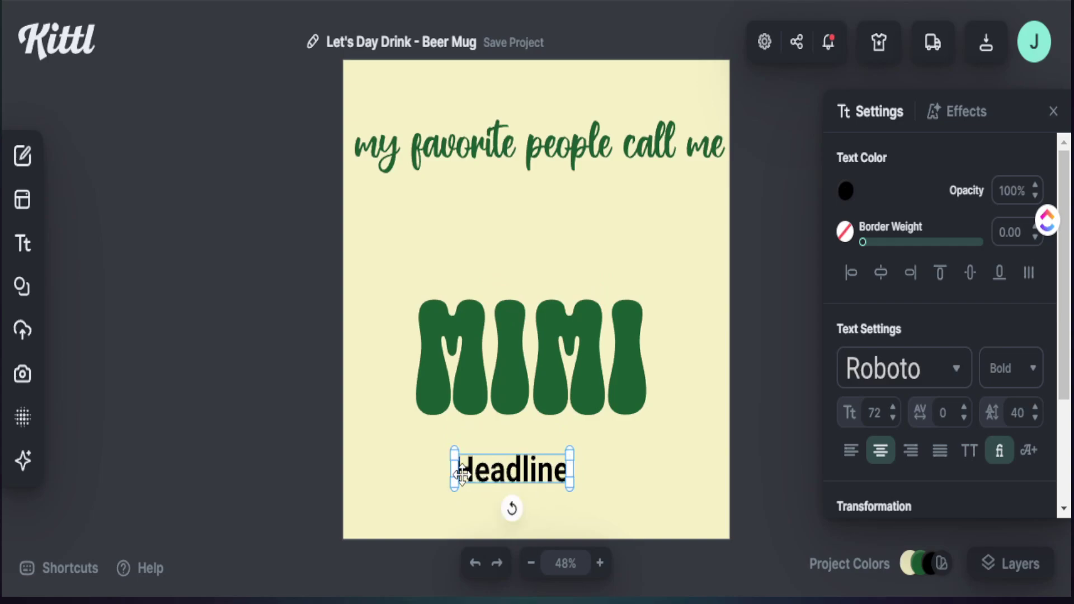
Step: Set the headline's typeface to Brismate, enlarge it to font size 131 and place it below MIMI at the canvas's left side
{"action": "double_click", "coordinate": [497, 473]}
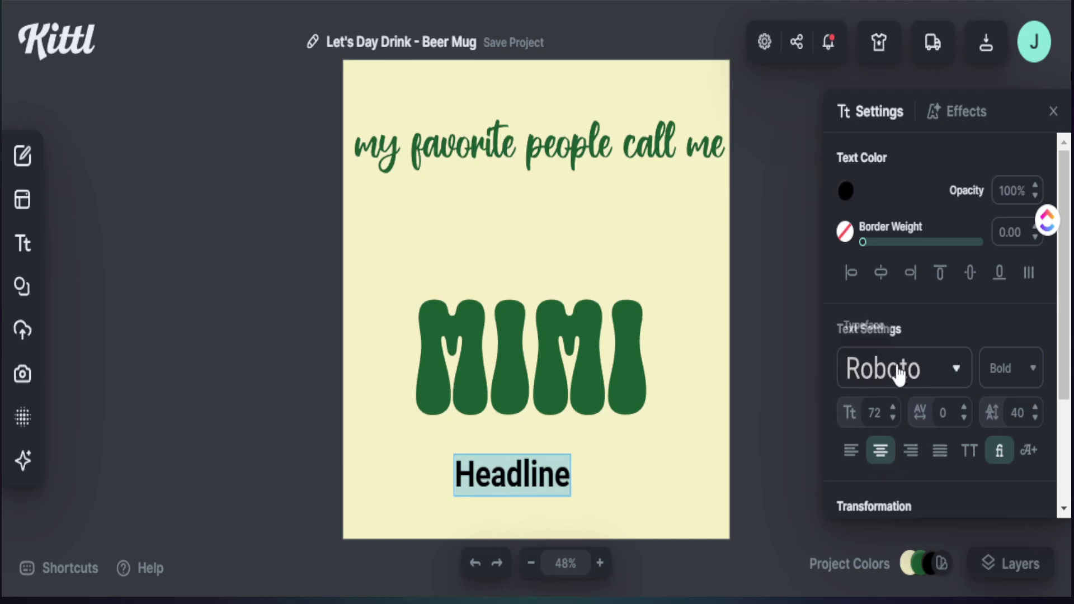
{"action": "left_click", "coordinate": [958, 369]}
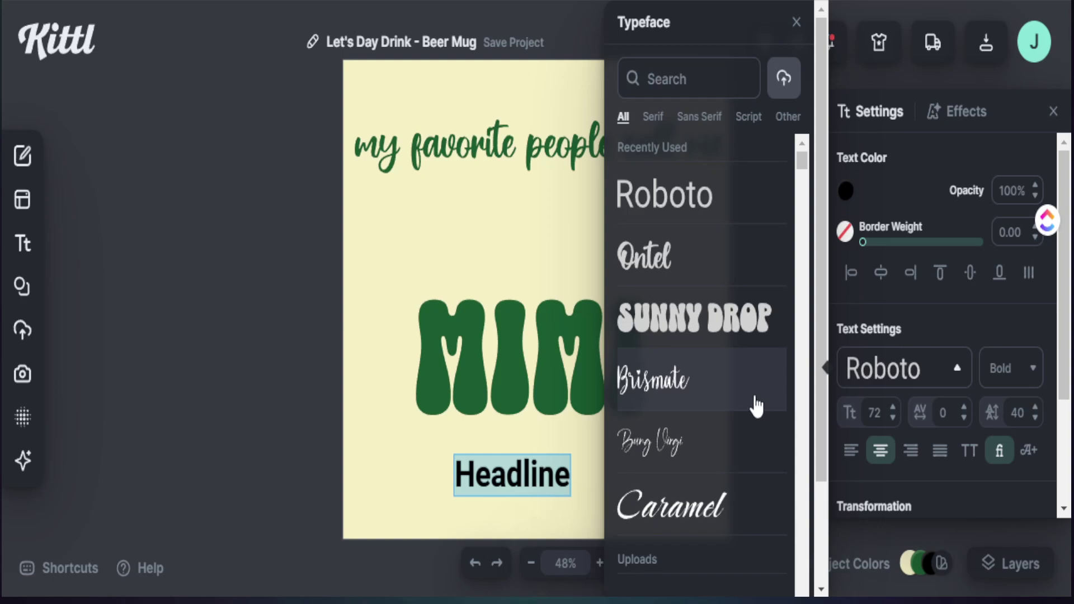
{"action": "left_click", "coordinate": [750, 118]}
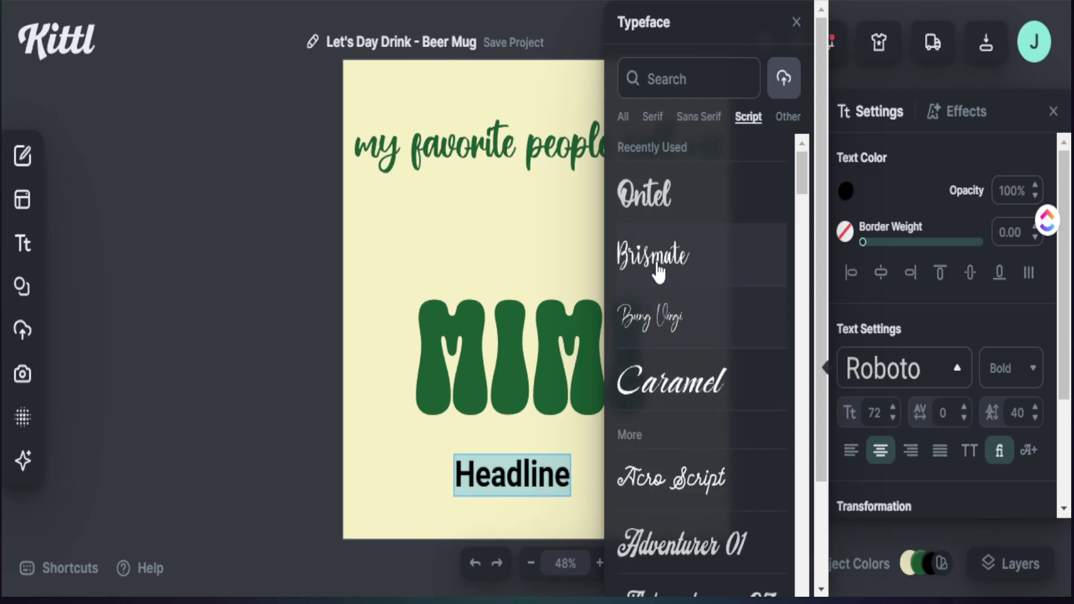
{"action": "left_click", "coordinate": [624, 119]}
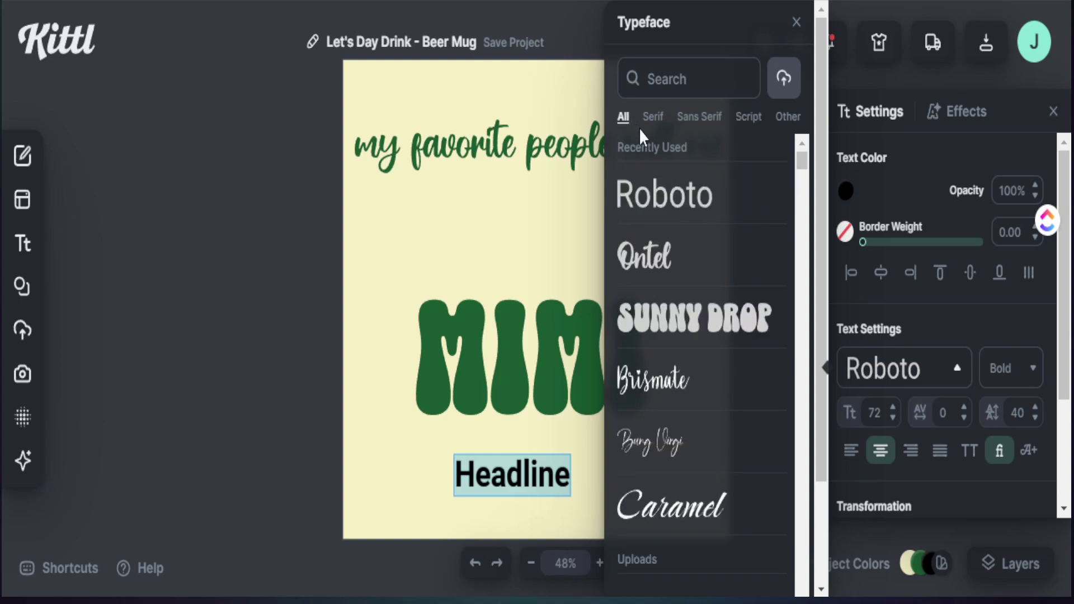
{"action": "left_click", "coordinate": [653, 386]}
{"action": "left_click_drag", "start_coordinate": [446, 446], "coordinate": [355, 432]}
{"action": "key", "text": "Escape"}
{"action": "left_click_drag", "start_coordinate": [441, 457], "coordinate": [406, 471]}
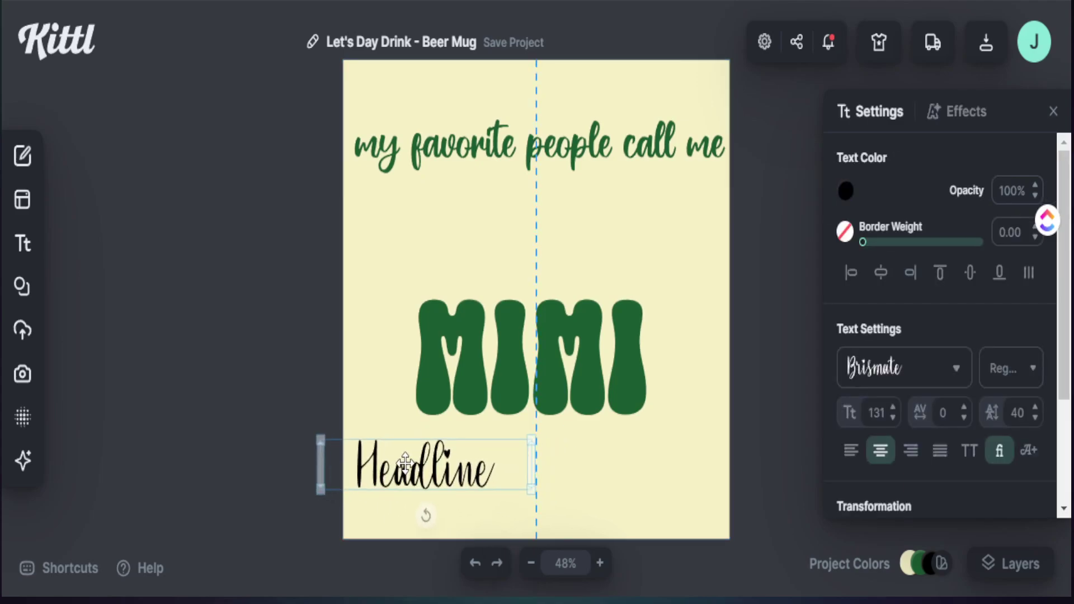
Step: Replace the headline with a first name and add two more first names beside it in a row under MIMI
{"action": "double_click", "coordinate": [415, 465]}
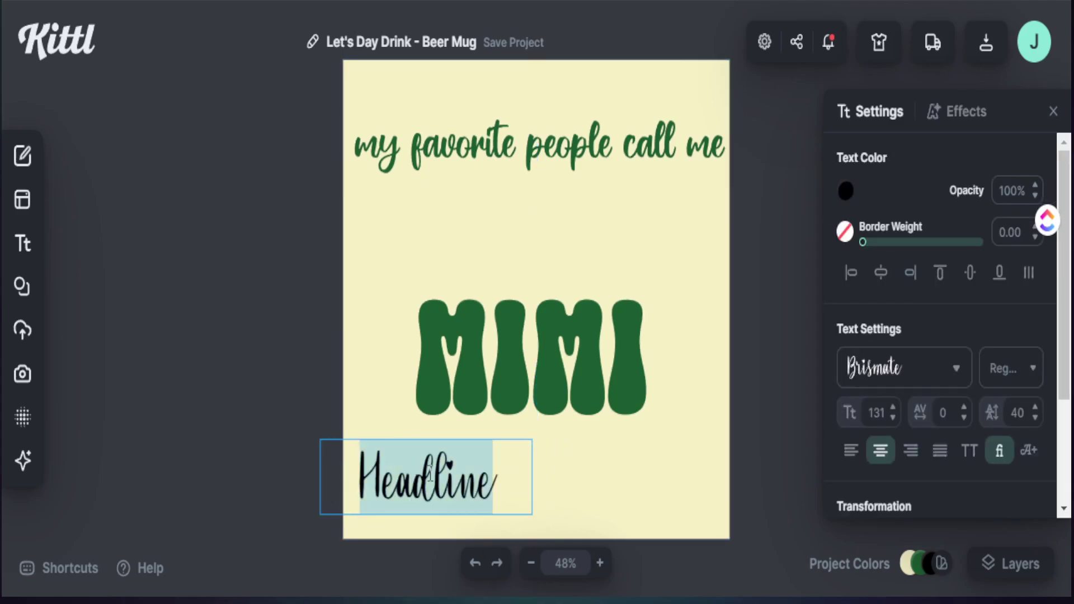
{"action": "type", "text": "Sara"}
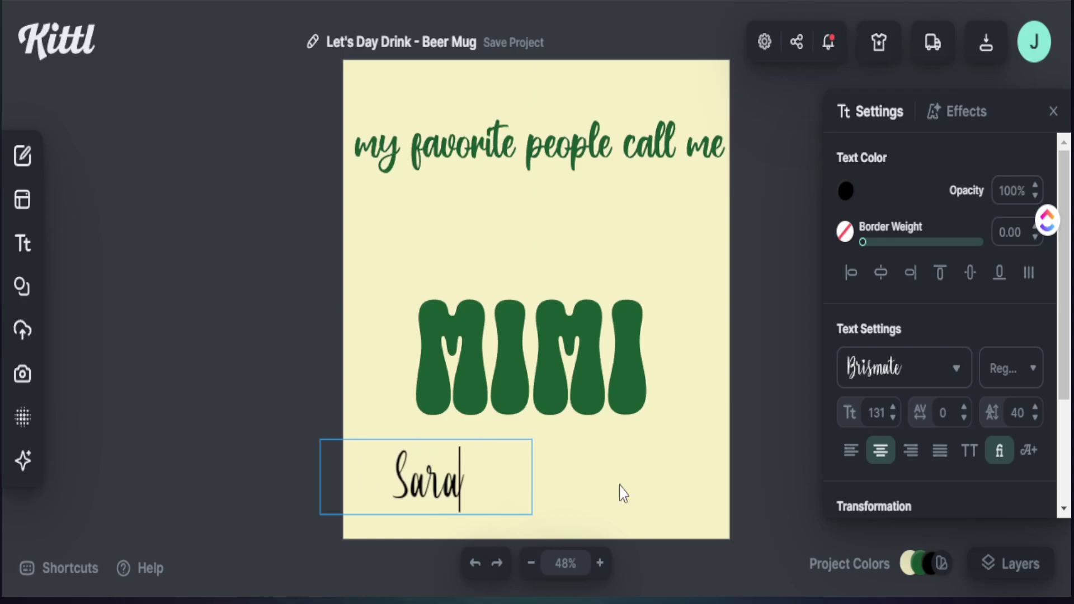
{"action": "key", "text": "Escape"}
{"action": "left_click", "coordinate": [546, 492]}
{"action": "left_click", "coordinate": [503, 484]}
{"action": "left_click_drag", "start_coordinate": [532, 465], "coordinate": [475, 479]}
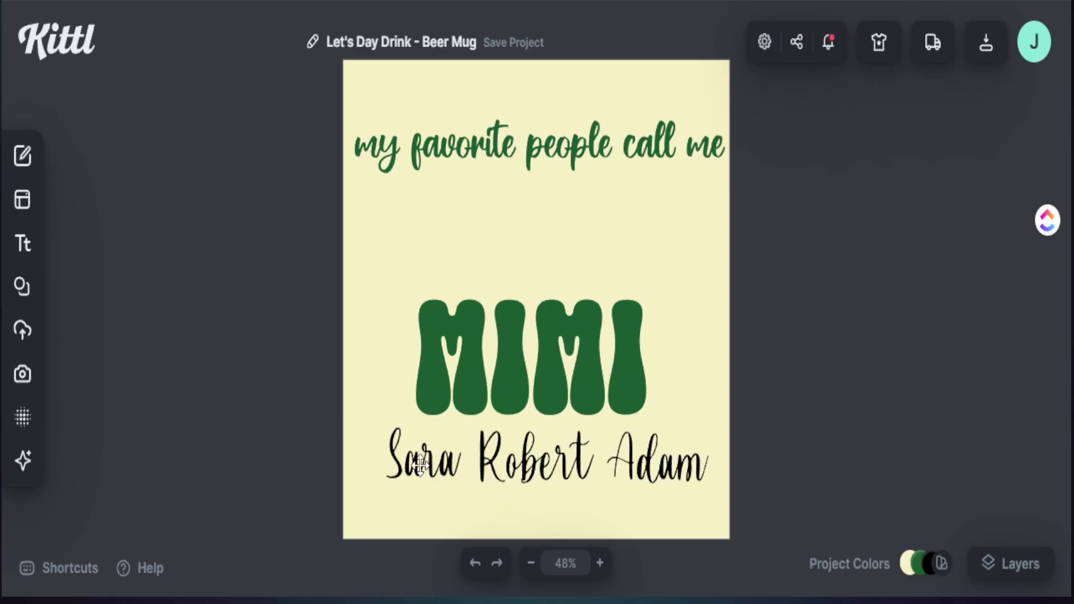
Step: Enlarge MIMI to font size 358 and centre it horizontally above the row of names
{"action": "left_click", "coordinate": [552, 375]}
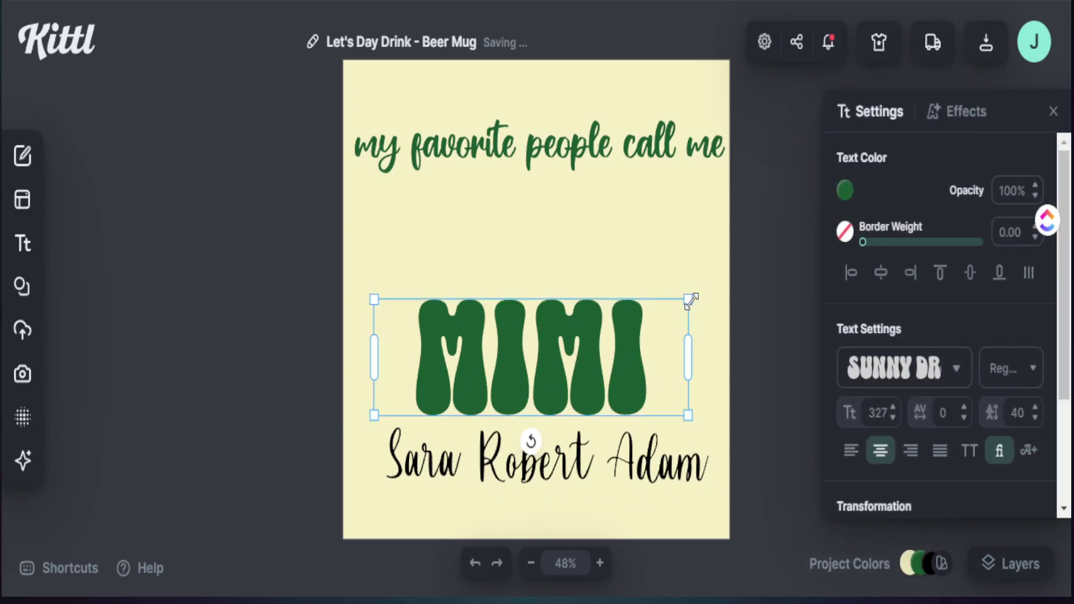
{"action": "left_click_drag", "start_coordinate": [688, 300], "coordinate": [718, 289]}
{"action": "left_click", "coordinate": [760, 321]}
{"action": "left_click_drag", "start_coordinate": [592, 376], "coordinate": [584, 379]}
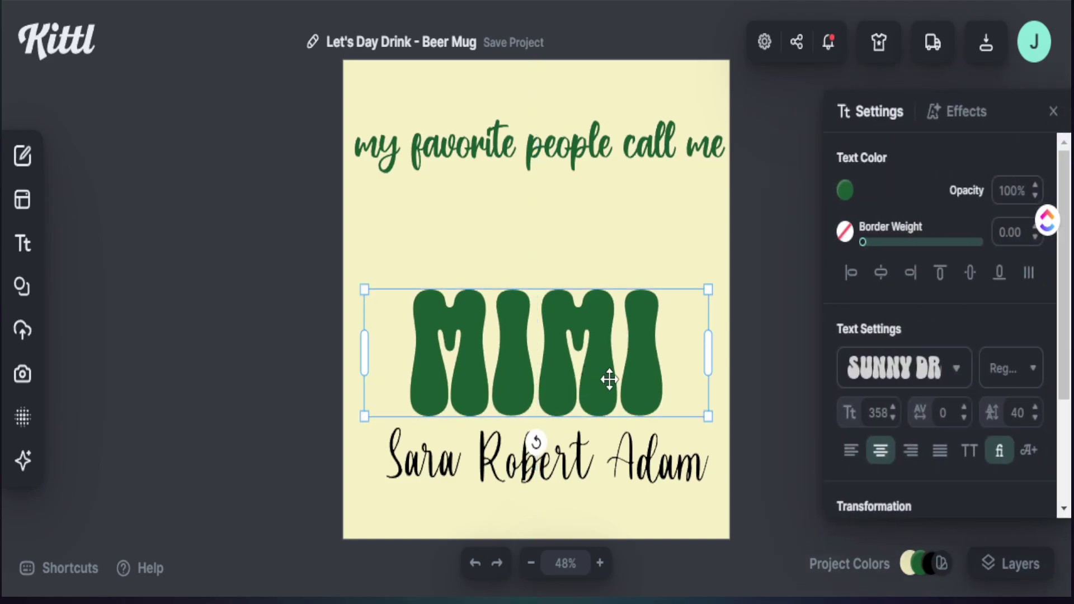
{"action": "left_click", "coordinate": [754, 292]}
Step: Change the text color of "my favorite people call me" to black
{"action": "left_click", "coordinate": [526, 156]}
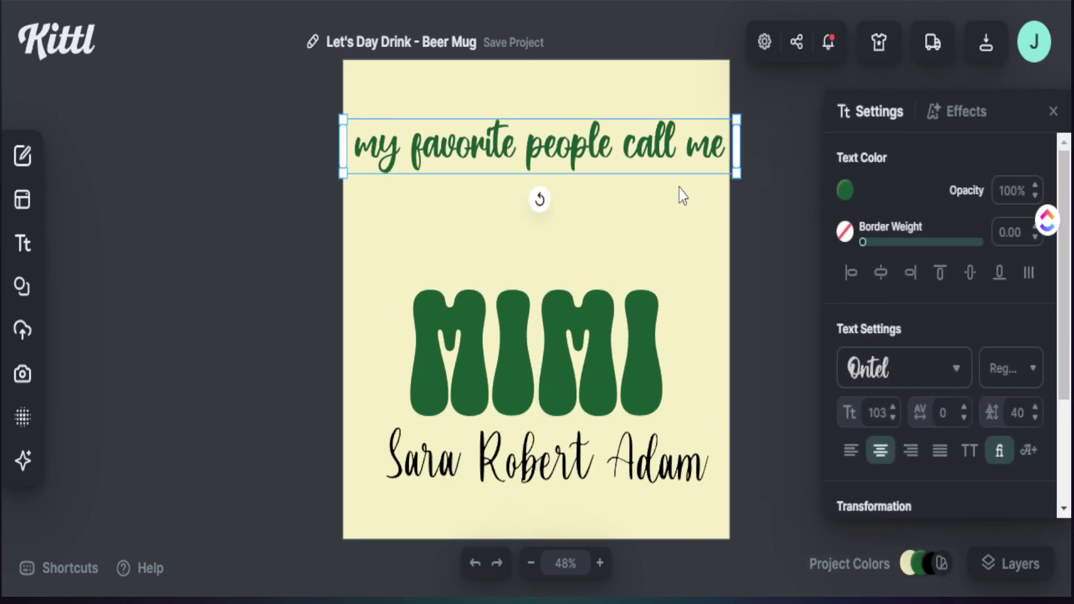
{"action": "left_click", "coordinate": [847, 191]}
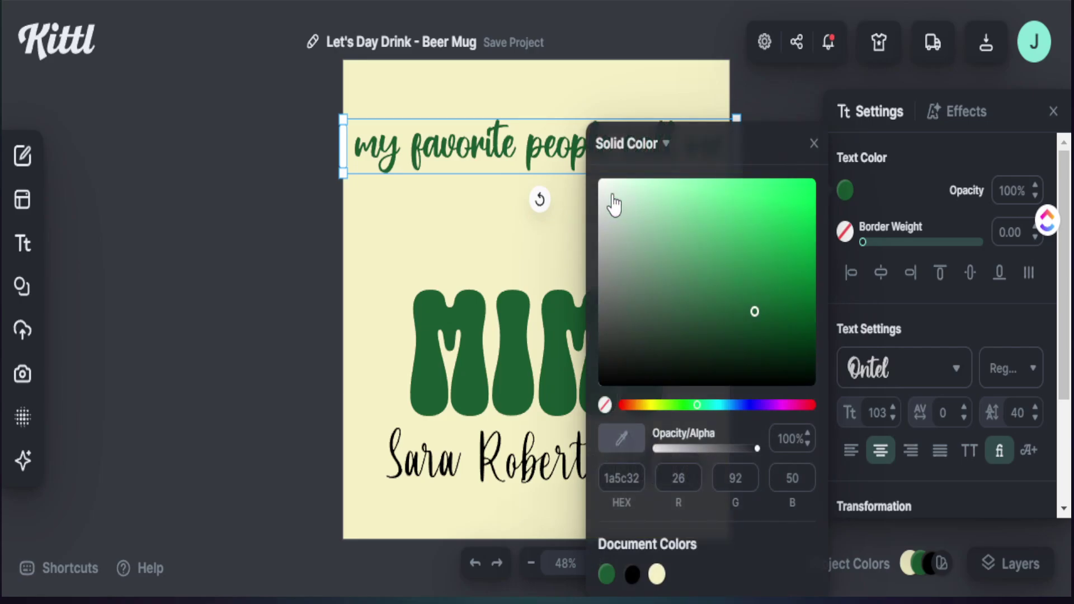
{"action": "left_click", "coordinate": [579, 216]}
{"action": "left_click", "coordinate": [534, 151]}
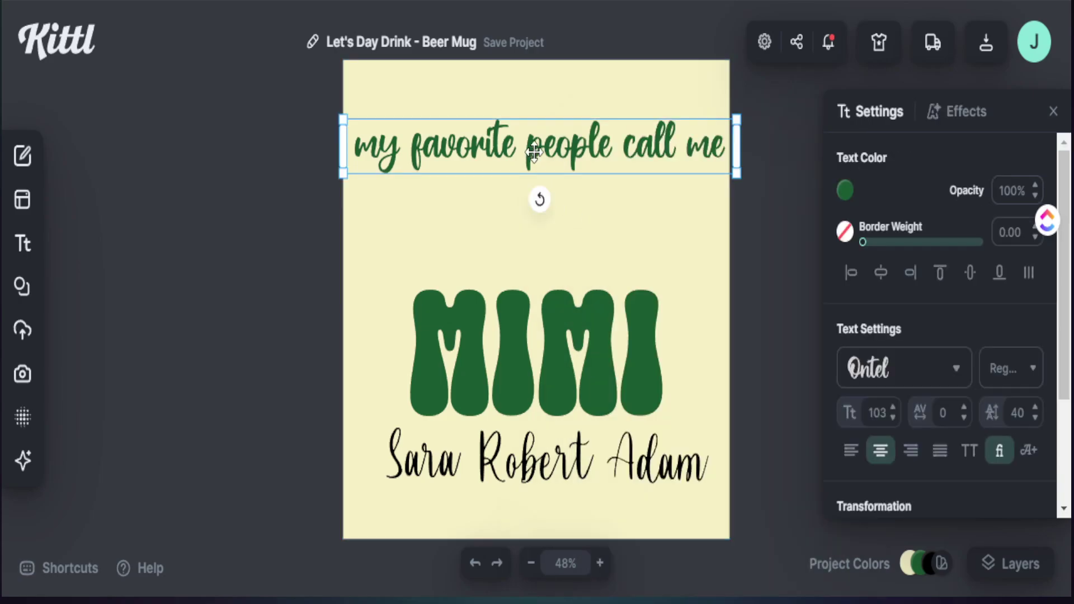
{"action": "left_click", "coordinate": [848, 192]}
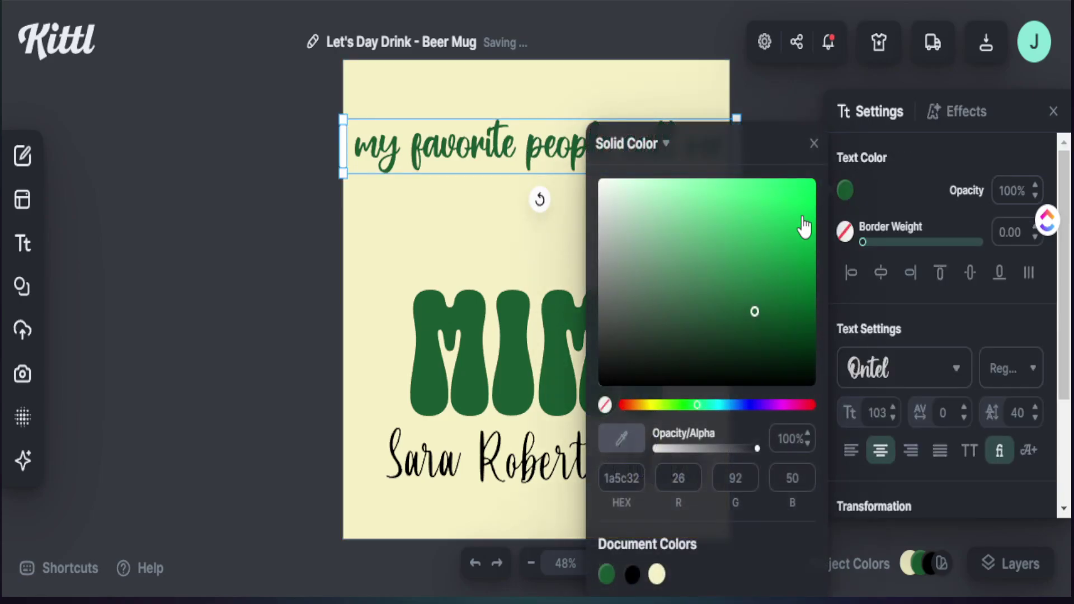
{"action": "left_click_drag", "start_coordinate": [754, 309], "coordinate": [594, 424]}
{"action": "left_click", "coordinate": [401, 263]}
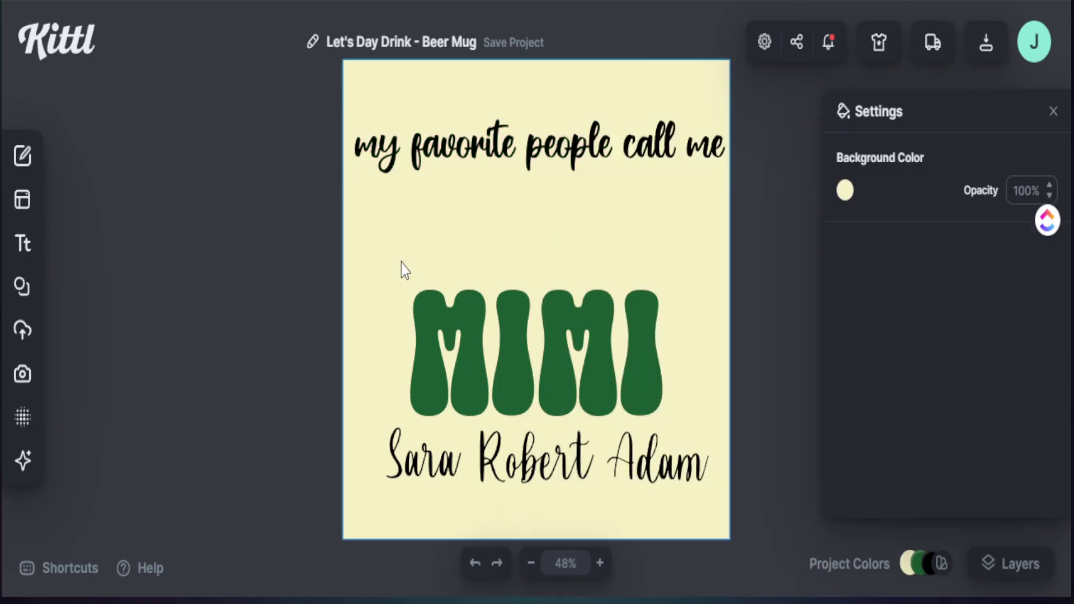
Step: Change the text color of MIMI to a muted orange
{"action": "left_click", "coordinate": [427, 315]}
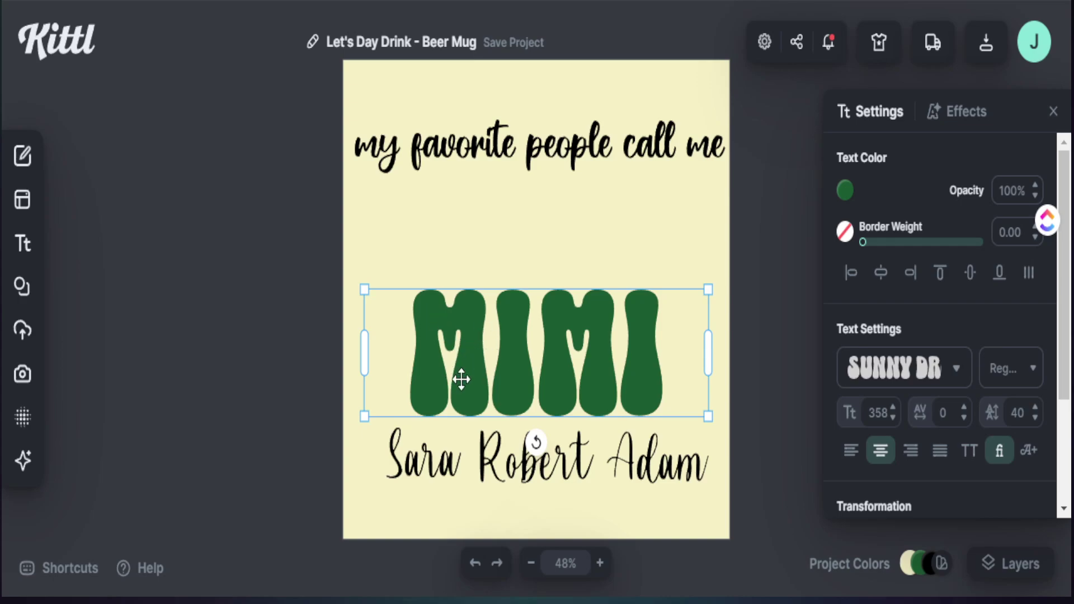
{"action": "left_click", "coordinate": [845, 193]}
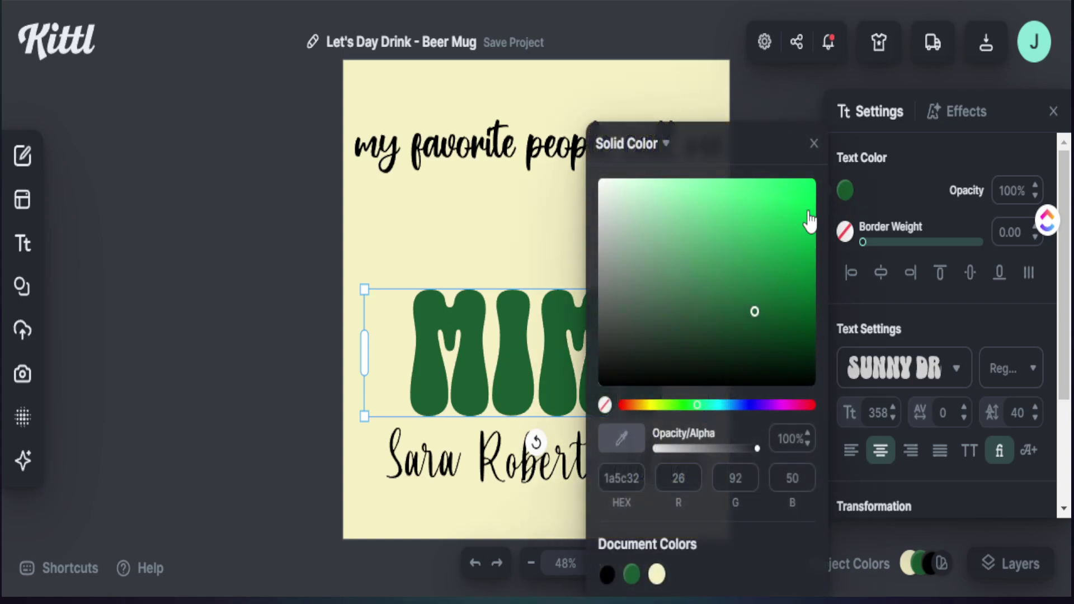
{"action": "left_click", "coordinate": [636, 406]}
{"action": "left_click_drag", "start_coordinate": [786, 211], "coordinate": [751, 209]}
{"action": "left_click", "coordinate": [749, 97]}
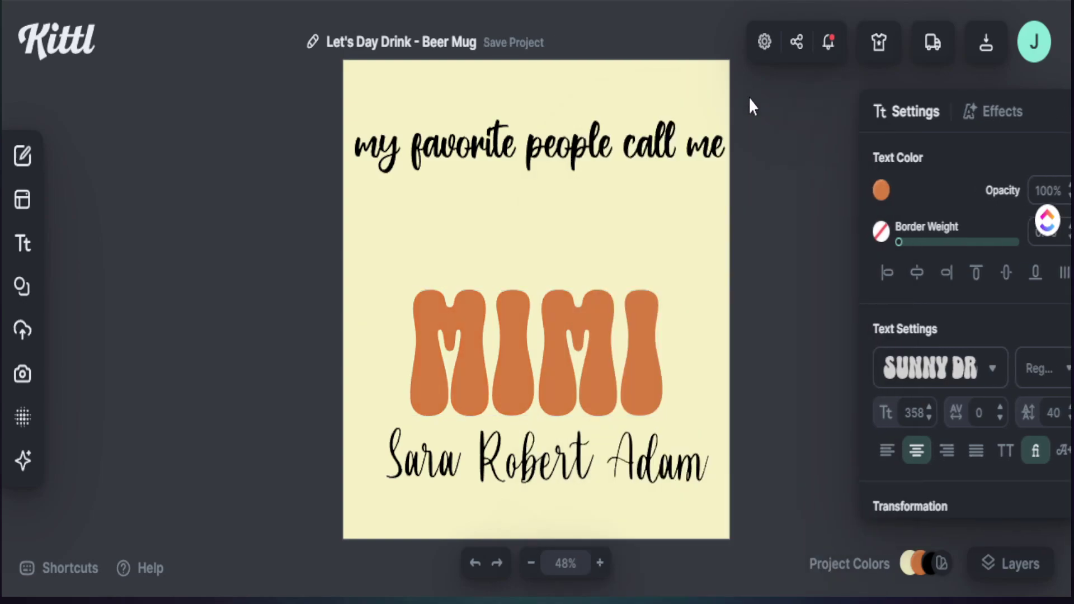
Step: Give MIMI a black border with a weight of 21.10
{"action": "left_click", "coordinate": [565, 390]}
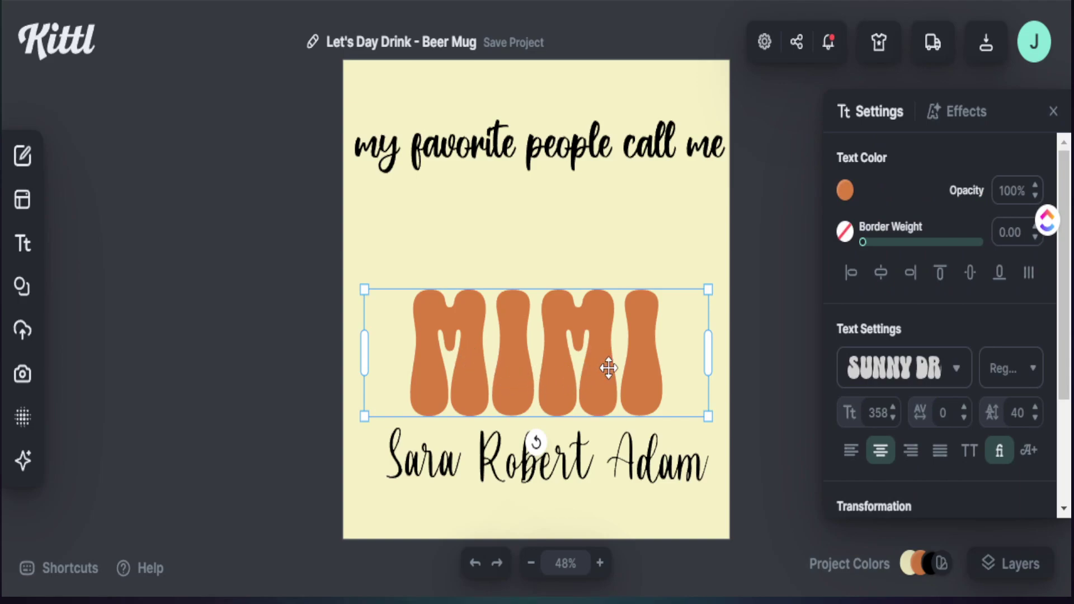
{"action": "left_click", "coordinate": [862, 241]}
{"action": "left_click_drag", "start_coordinate": [862, 242], "coordinate": [888, 244]}
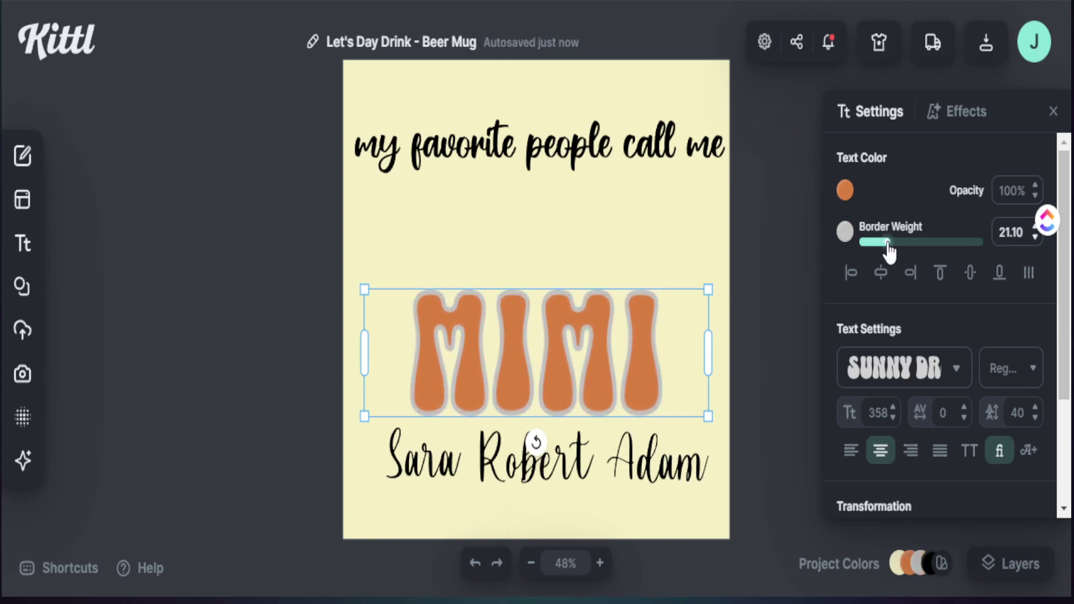
{"action": "left_click", "coordinate": [846, 238]}
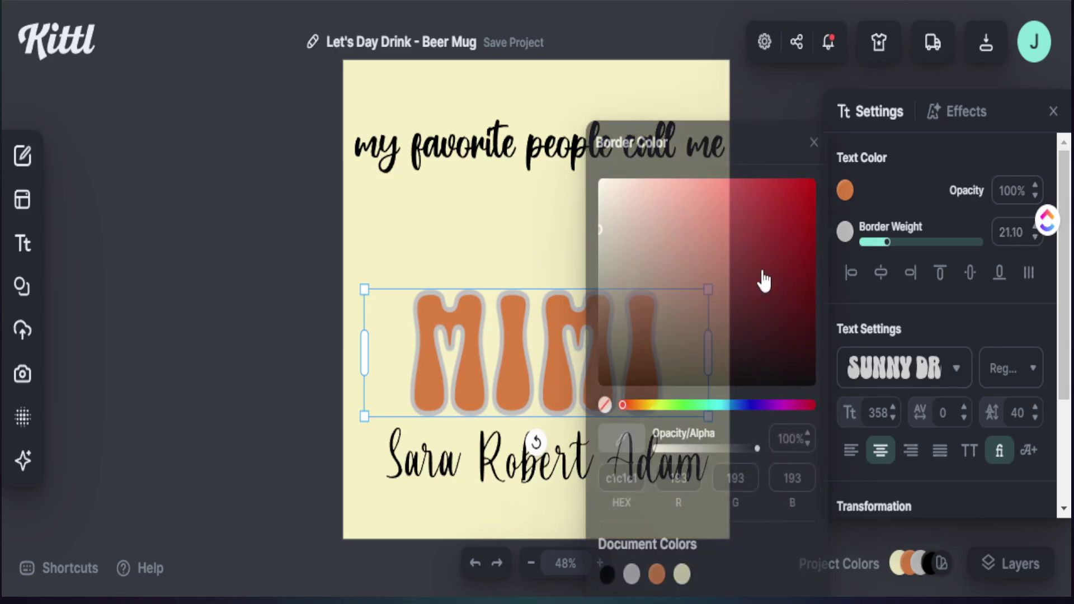
{"action": "left_click_drag", "start_coordinate": [655, 269], "coordinate": [600, 385]}
{"action": "left_click", "coordinate": [511, 202]}
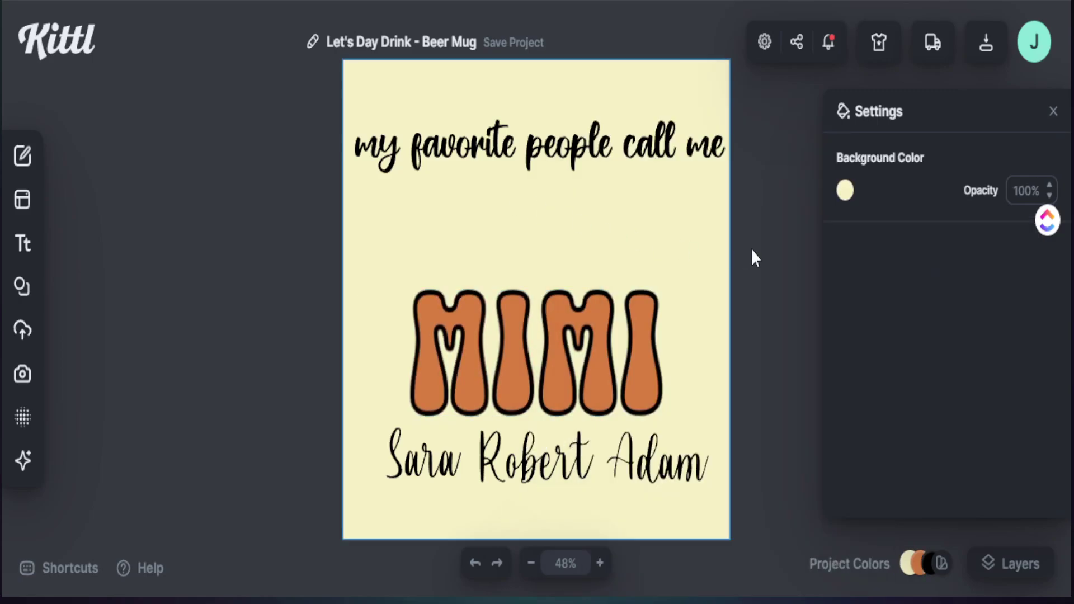
Step: Tighten the letter spacing of MIMI to -16 and enlarge the word to font size 384
{"action": "left_click", "coordinate": [587, 359]}
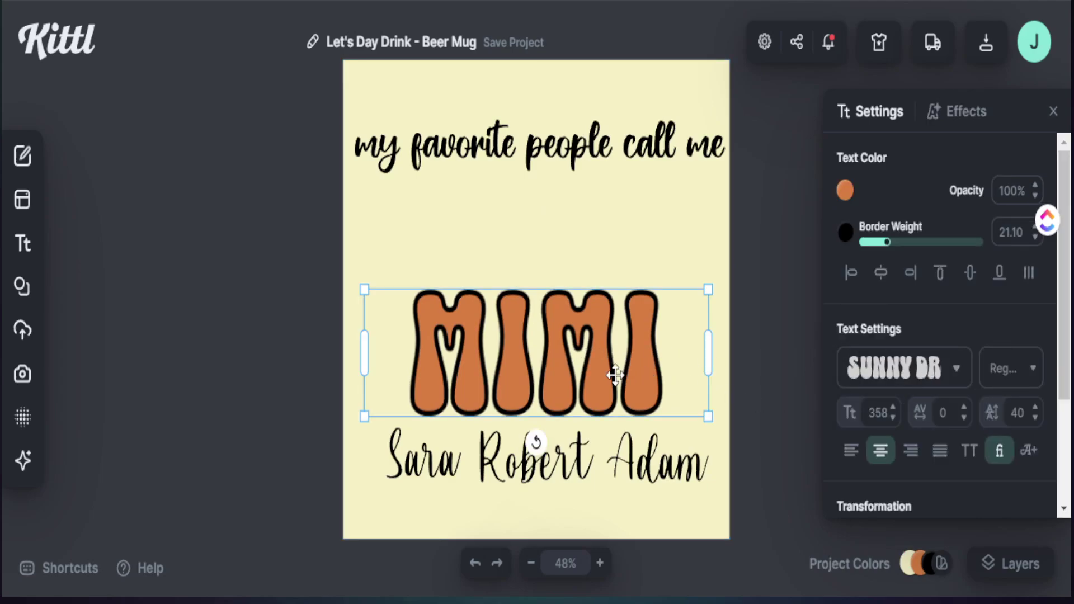
{"action": "left_click", "coordinate": [964, 418]}
{"action": "left_click", "coordinate": [964, 418]}
{"action": "left_click", "coordinate": [964, 418]}
{"action": "left_click", "coordinate": [964, 418]}
{"action": "left_click", "coordinate": [964, 418]}
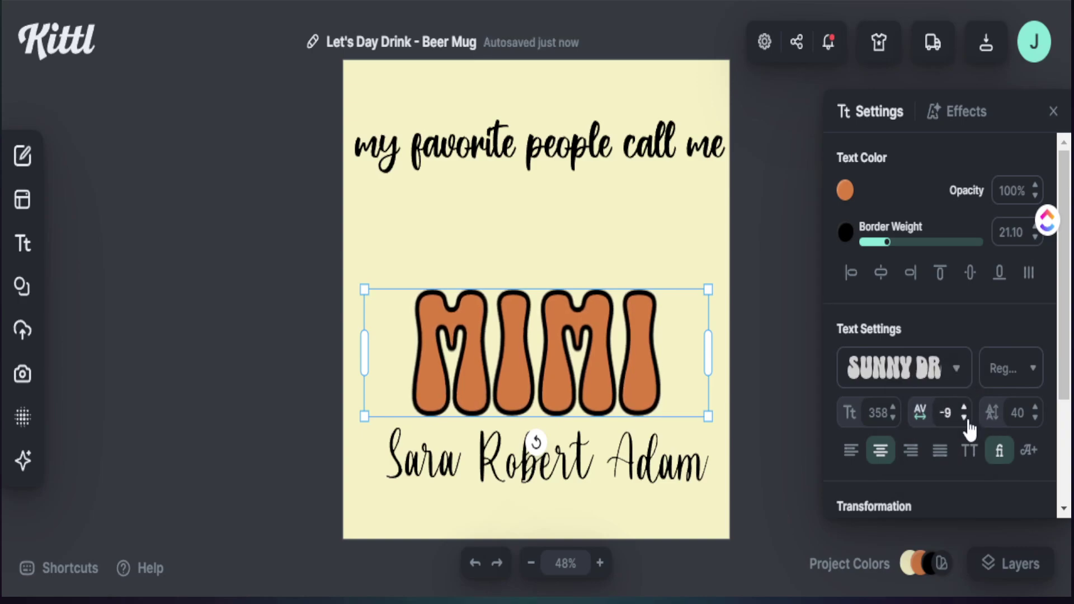
{"action": "left_click", "coordinate": [964, 417]}
{"action": "left_click", "coordinate": [964, 418]}
{"action": "left_click", "coordinate": [965, 419]}
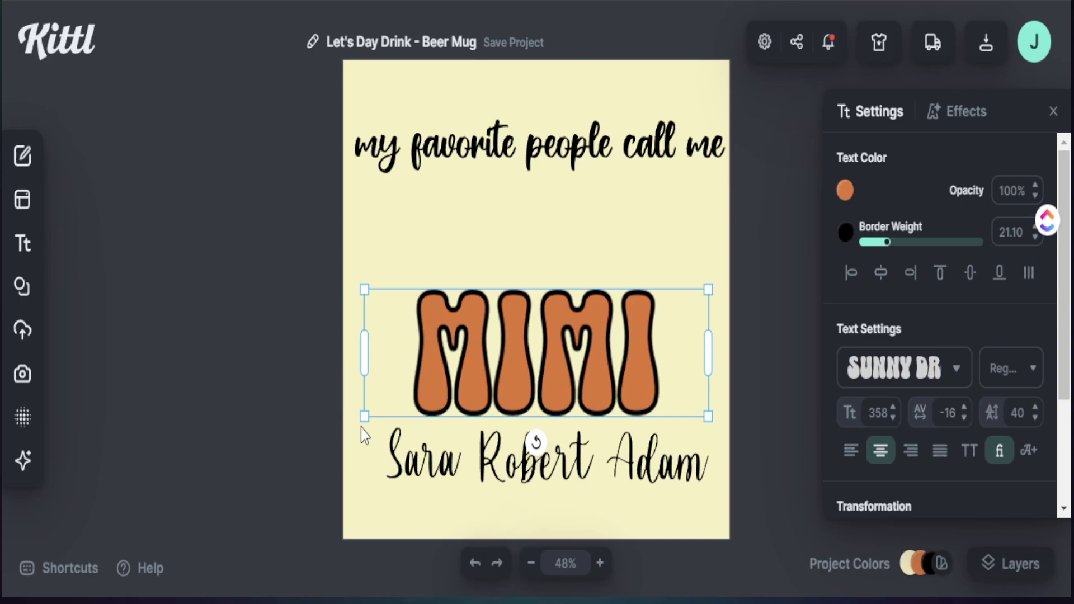
{"action": "left_click_drag", "start_coordinate": [366, 417], "coordinate": [344, 426]}
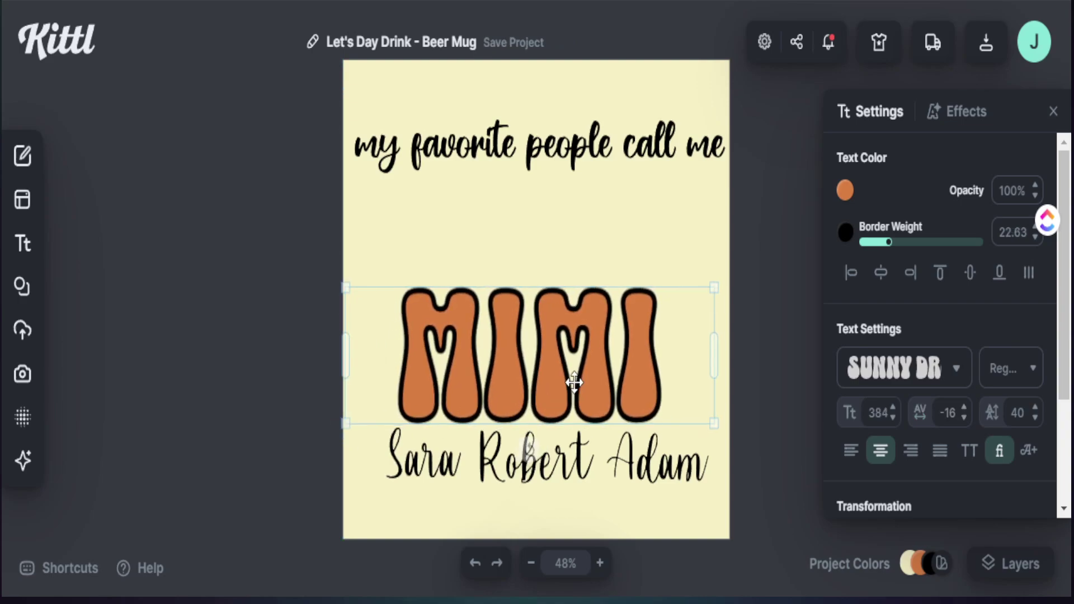
{"action": "left_click", "coordinate": [767, 471]}
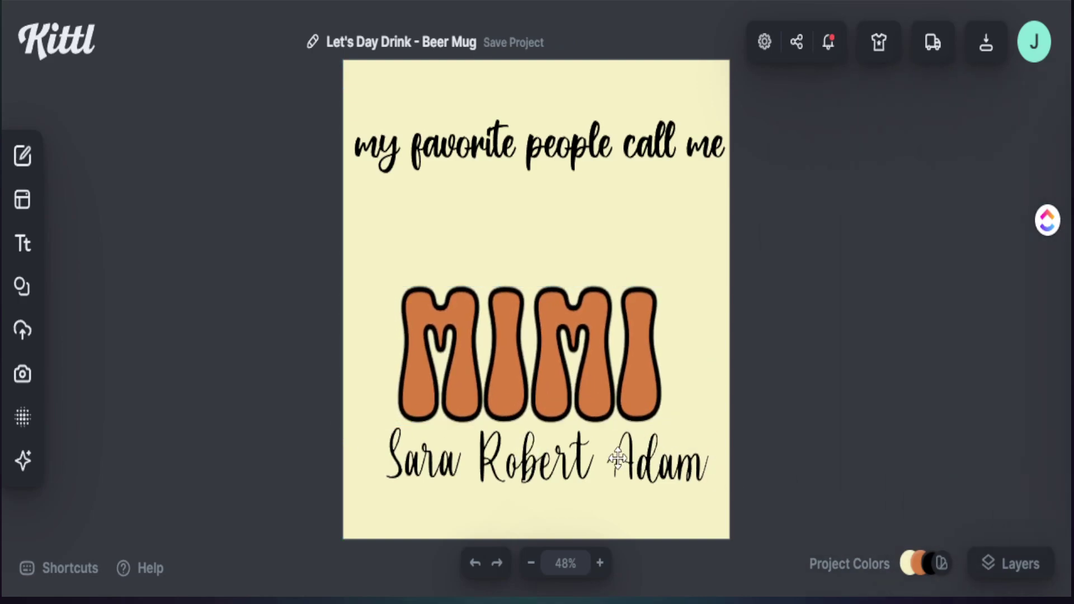
Step: Move "my favorite people call me" up close to the upper edge of the artboard
{"action": "left_click", "coordinate": [527, 149]}
{"action": "left_click_drag", "start_coordinate": [538, 150], "coordinate": [529, 125]}
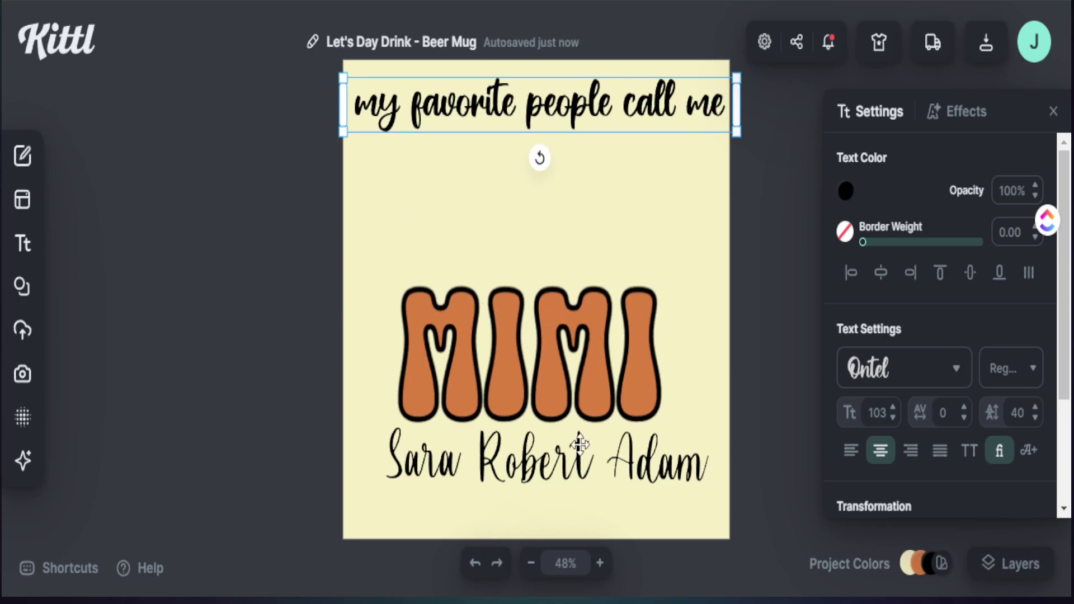
{"action": "left_click_drag", "start_coordinate": [670, 516], "coordinate": [495, 460]}
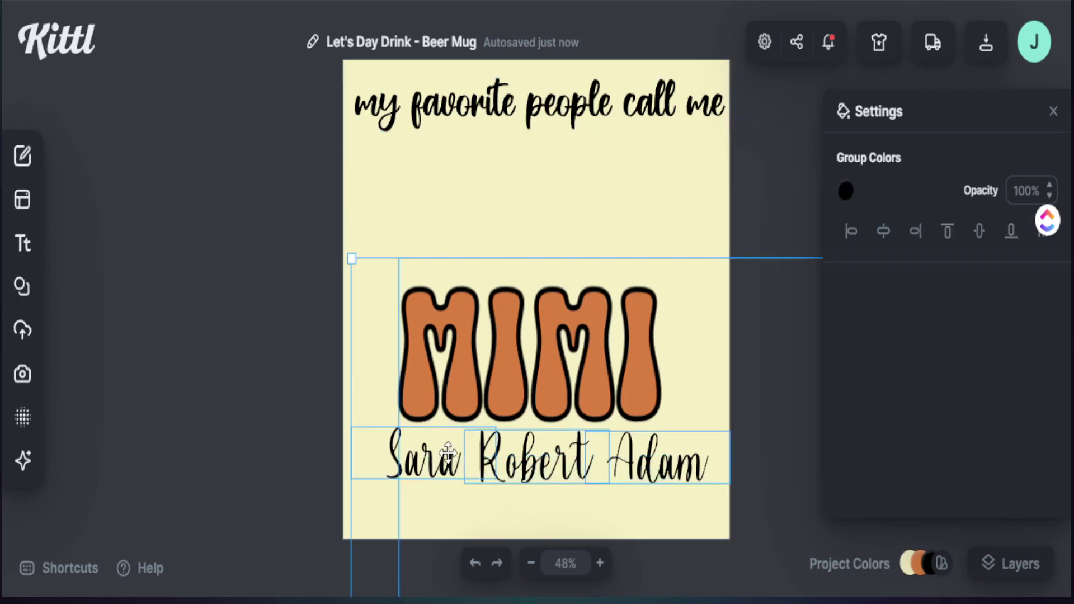
{"action": "left_click", "coordinate": [366, 442]}
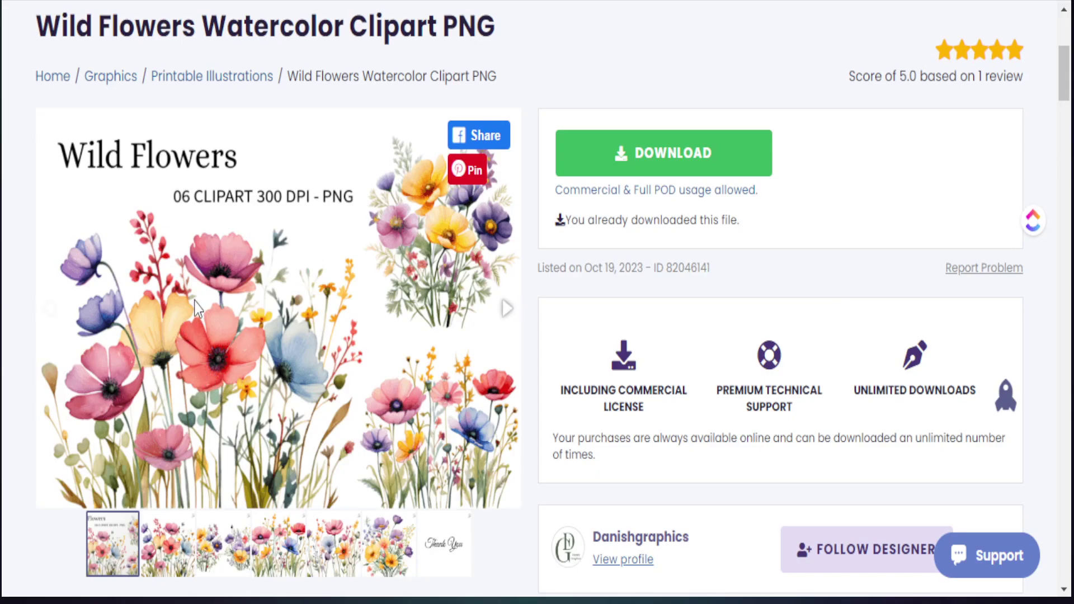
Step: Switch to the Wild Flowers Watercolor Clipart PNG listing in the browser and look through its preview images
{"action": "left_click", "coordinate": [168, 551]}
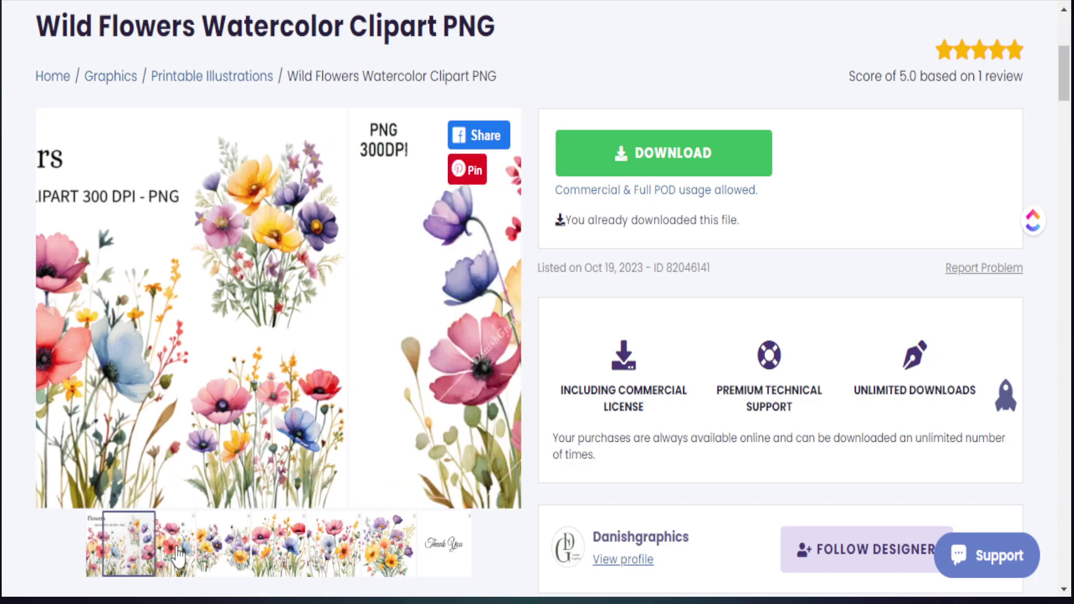
{"action": "left_click", "coordinate": [240, 557]}
{"action": "left_click", "coordinate": [285, 556]}
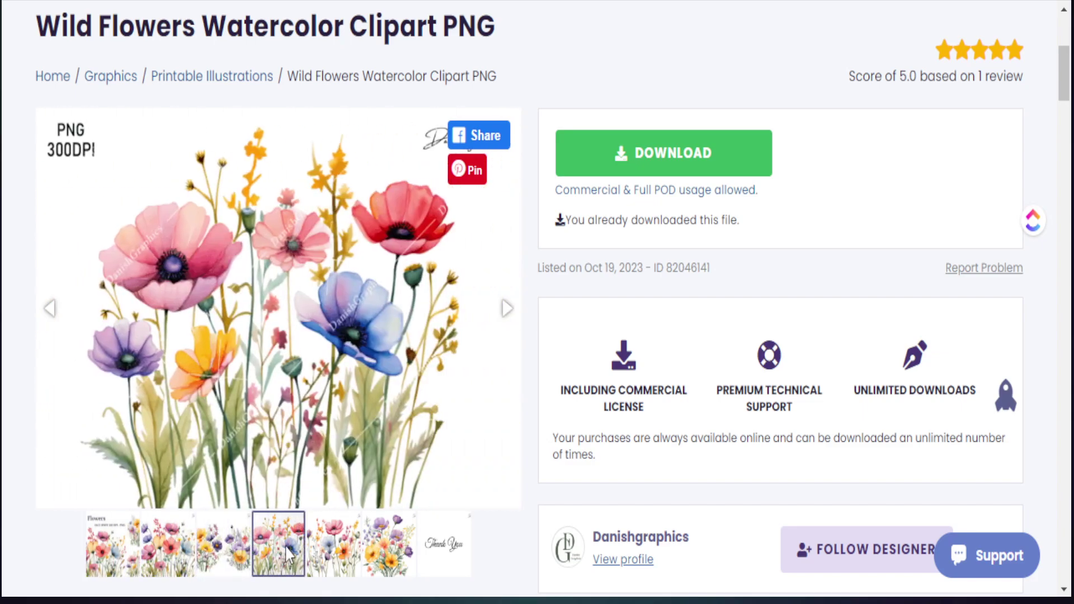
{"action": "left_click", "coordinate": [339, 564]}
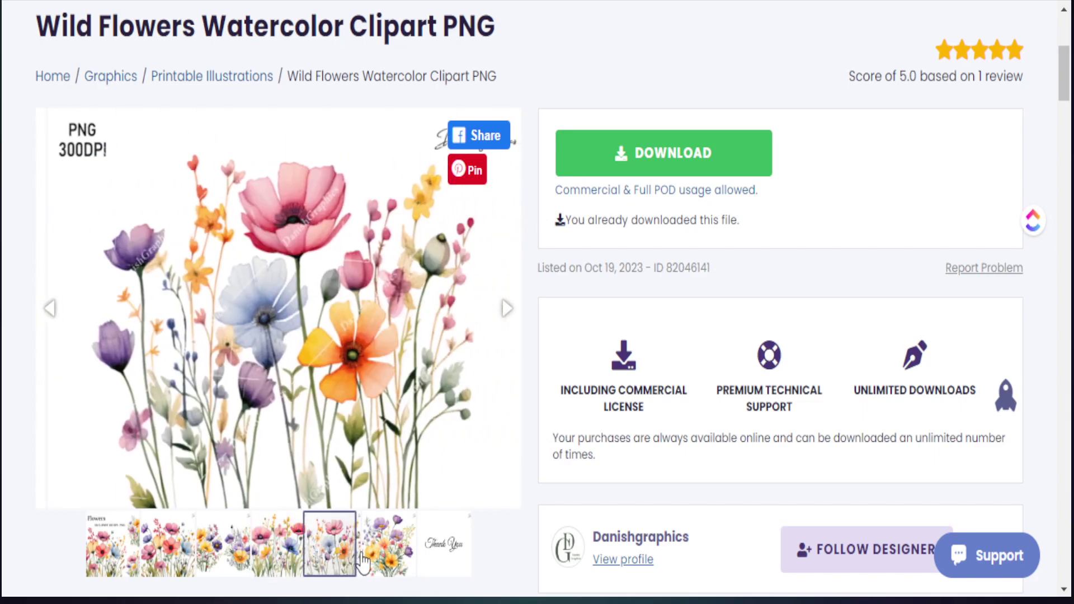
{"action": "left_click", "coordinate": [386, 561]}
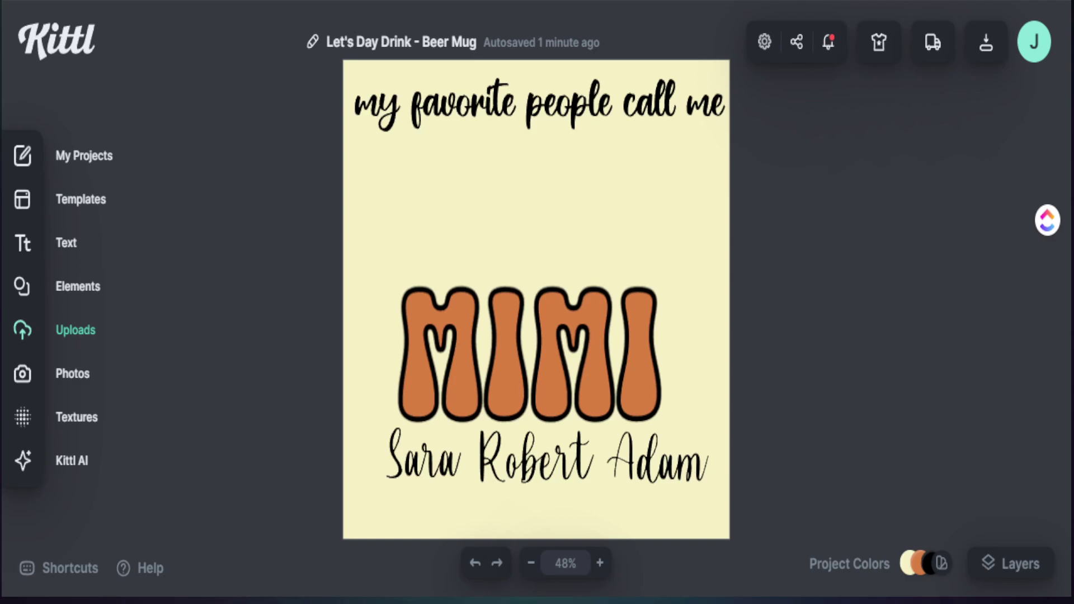
Step: In Kittl, add the uploaded wildflower image with the pink, blue and orange blooms and enlarge it over MIMI to about the word's width
{"action": "left_click", "coordinate": [18, 334]}
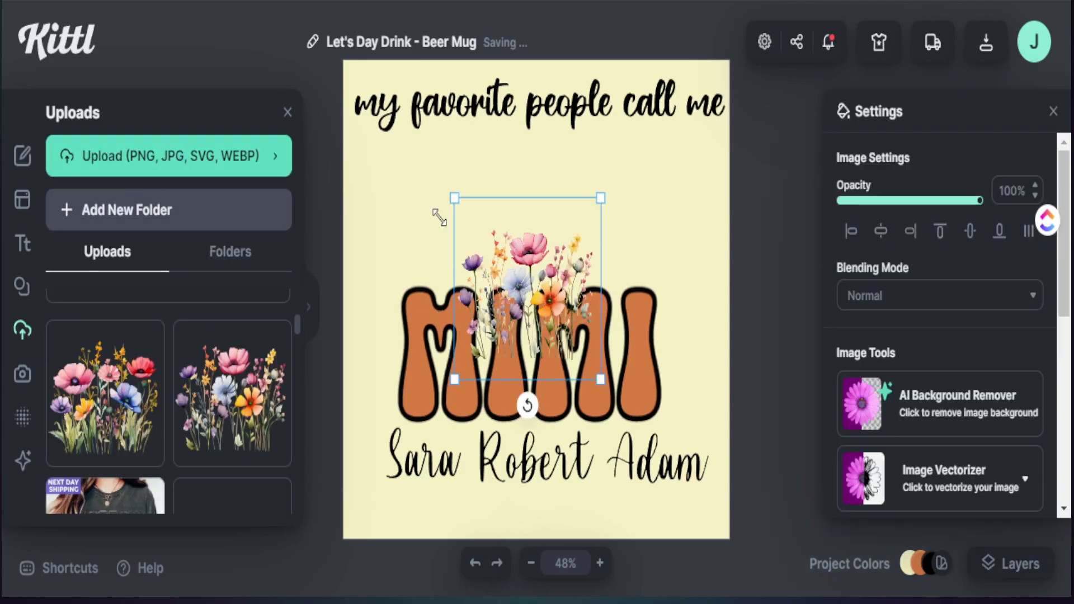
{"action": "left_click_drag", "start_coordinate": [442, 211], "coordinate": [284, 223]}
{"action": "left_click_drag", "start_coordinate": [499, 240], "coordinate": [547, 244]}
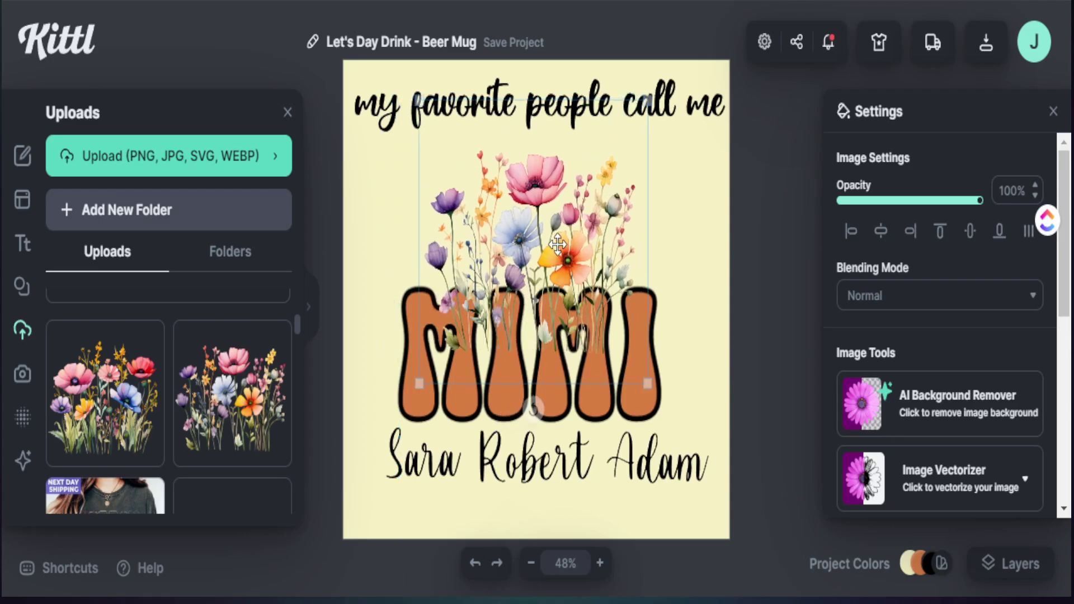
{"action": "left_click", "coordinate": [288, 114]}
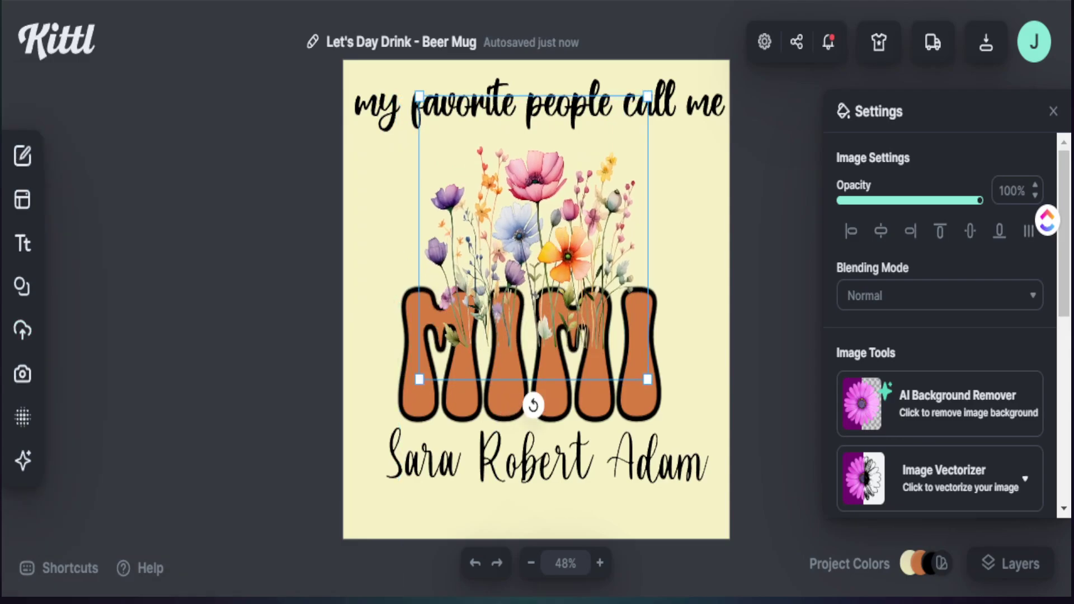
{"action": "left_click_drag", "start_coordinate": [647, 380], "coordinate": [658, 408]}
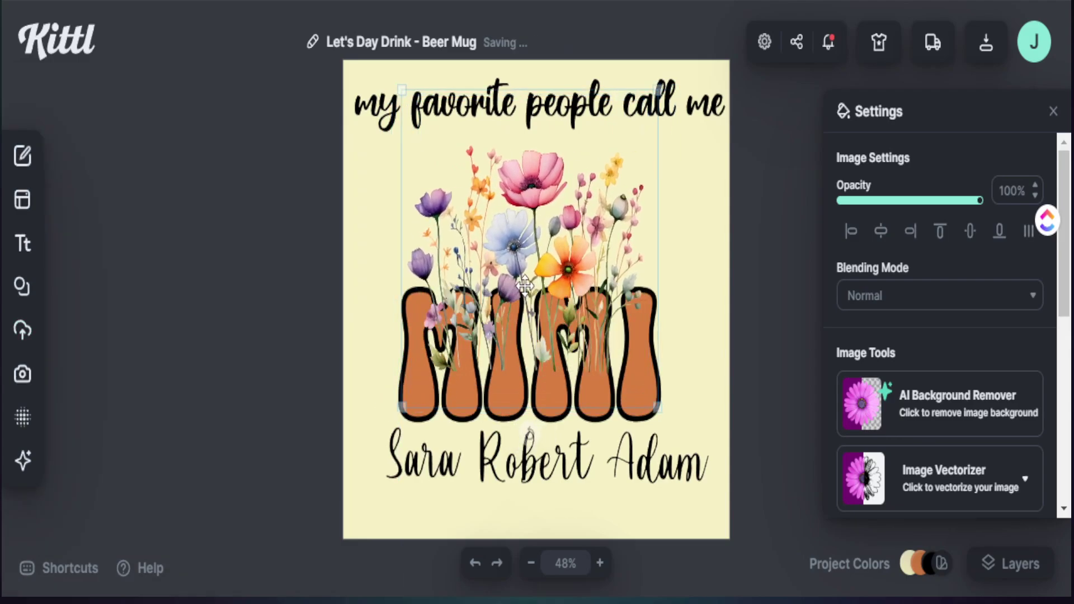
{"action": "left_click_drag", "start_coordinate": [656, 410], "coordinate": [673, 419]}
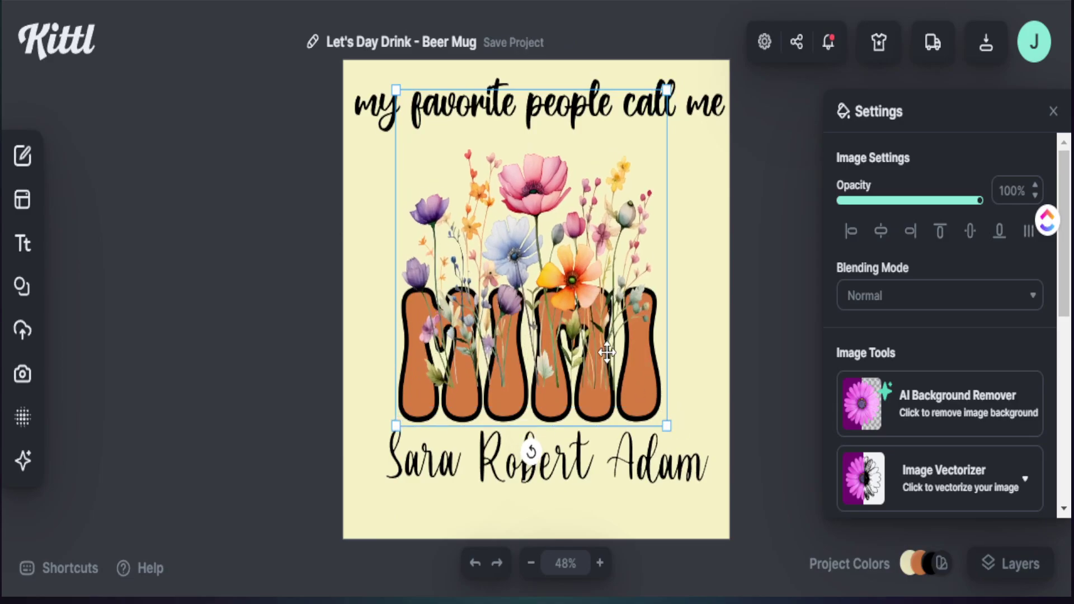
{"action": "left_click_drag", "start_coordinate": [607, 353], "coordinate": [626, 341]}
Step: Move the row of names and the word MIMI slightly down to make more room for the flowers
{"action": "left_click_drag", "start_coordinate": [707, 510], "coordinate": [414, 472]}
{"action": "left_click_drag", "start_coordinate": [537, 469], "coordinate": [537, 485]}
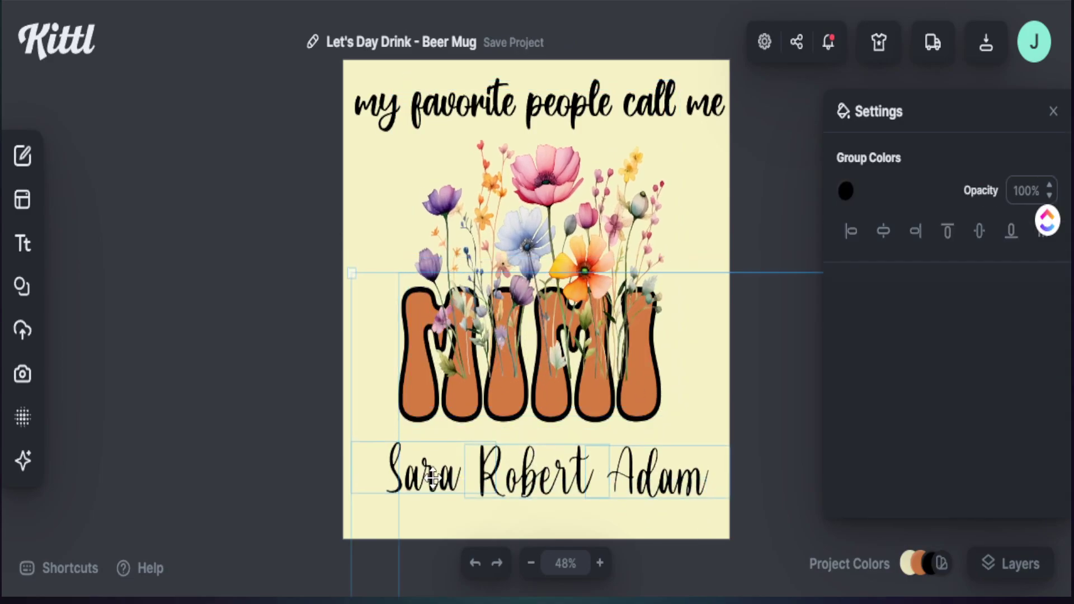
{"action": "left_click", "coordinate": [717, 278]}
{"action": "mouse_move", "coordinate": [411, 398]}
{"action": "left_mouse_down"}
{"action": "mouse_move", "coordinate": [410, 412]}
{"action": "mouse_move", "coordinate": [419, 408]}
{"action": "left_mouse_up"}
Step: Reposition the wildflower image over MIMI, send it to the back and enlarge it slightly so the flowers rise from behind the letters
{"action": "left_click", "coordinate": [477, 282]}
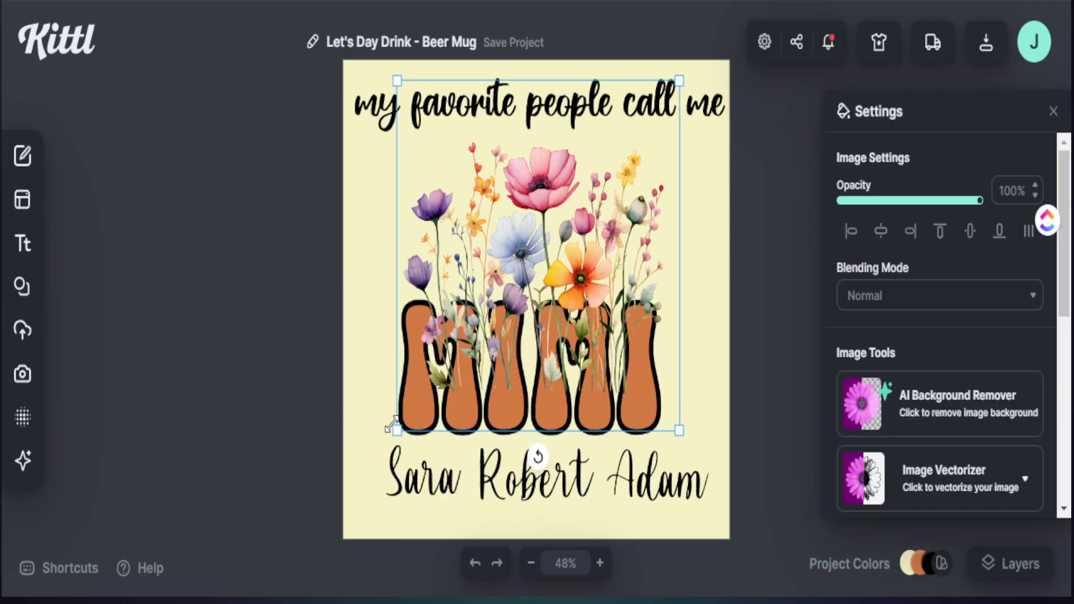
{"action": "left_click_drag", "start_coordinate": [488, 283], "coordinate": [474, 276]}
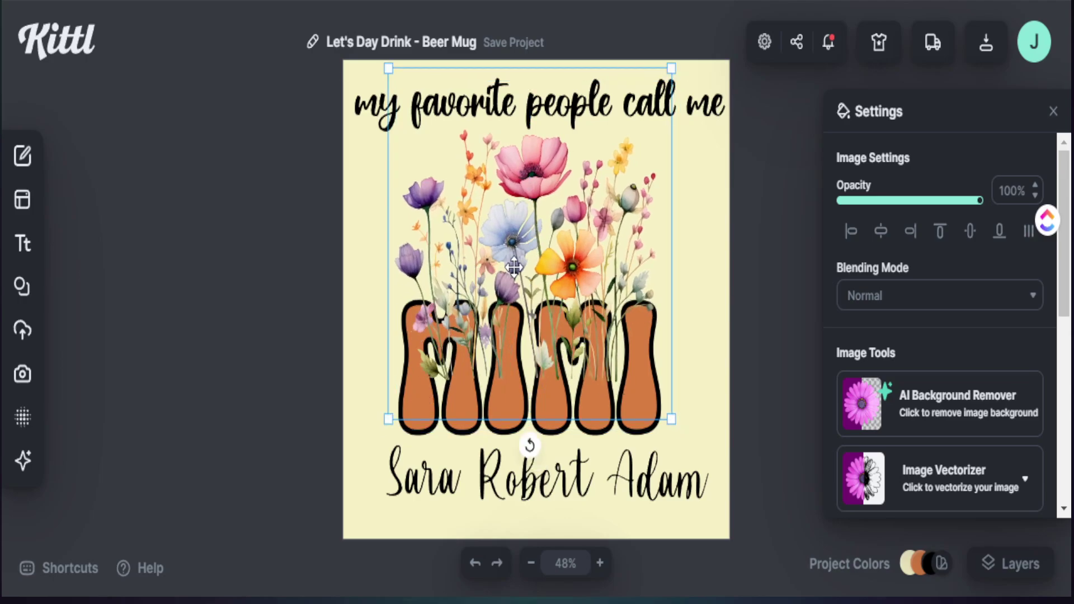
{"action": "right_click", "coordinate": [513, 263]}
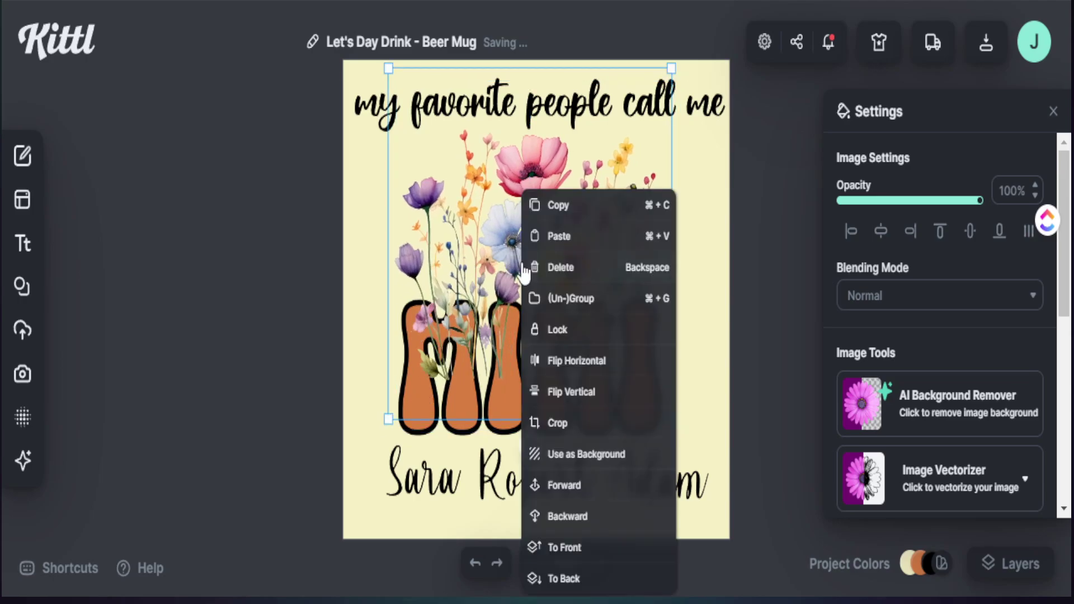
{"action": "left_click", "coordinate": [576, 578]}
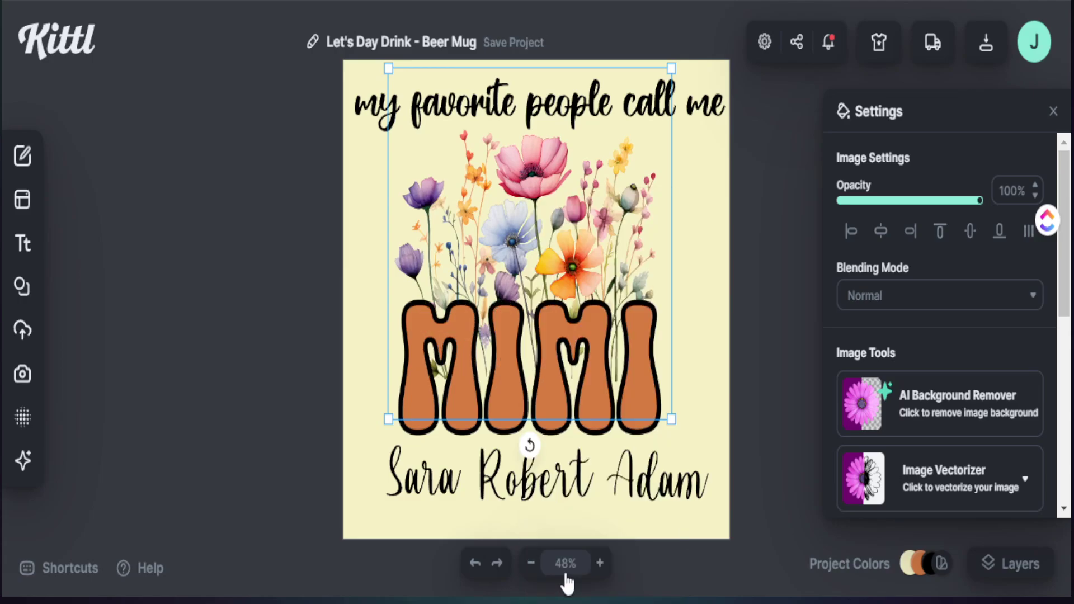
{"action": "left_click_drag", "start_coordinate": [669, 421], "coordinate": [683, 427]}
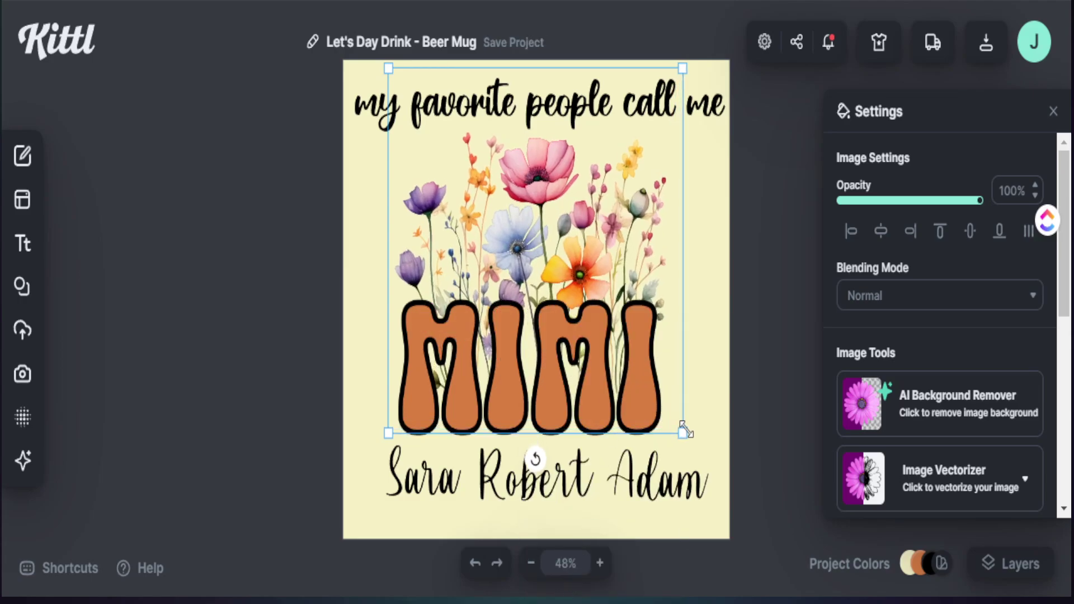
{"action": "key", "text": "Escape"}
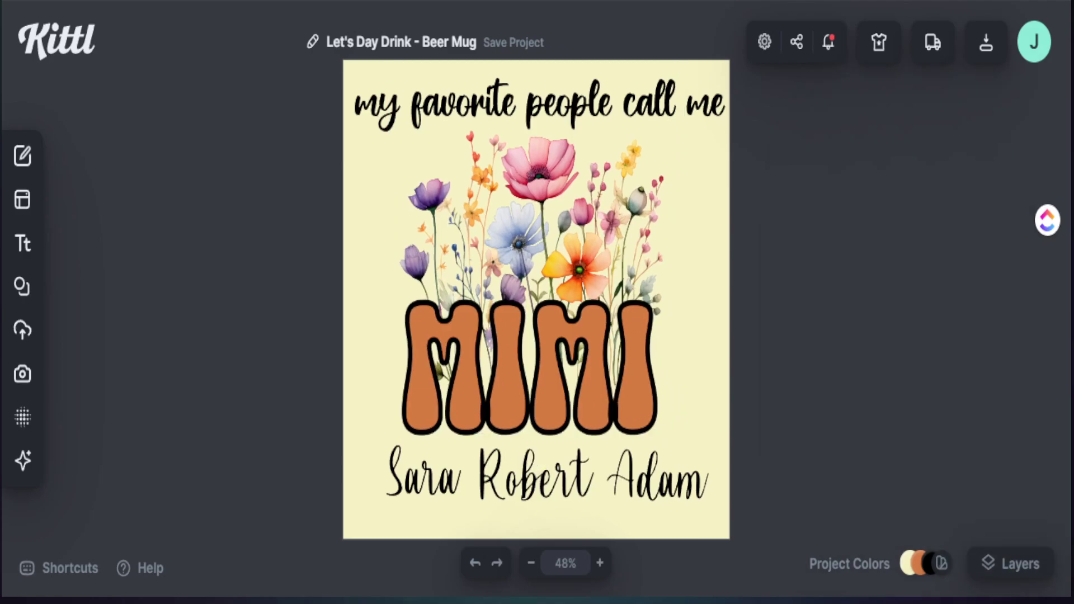
Step: Curve "my favorite people call me" over the flowers with the Circle transformation, enlarge it to font size 116 and centre it
{"action": "left_click", "coordinate": [703, 254]}
{"action": "left_click", "coordinate": [481, 106]}
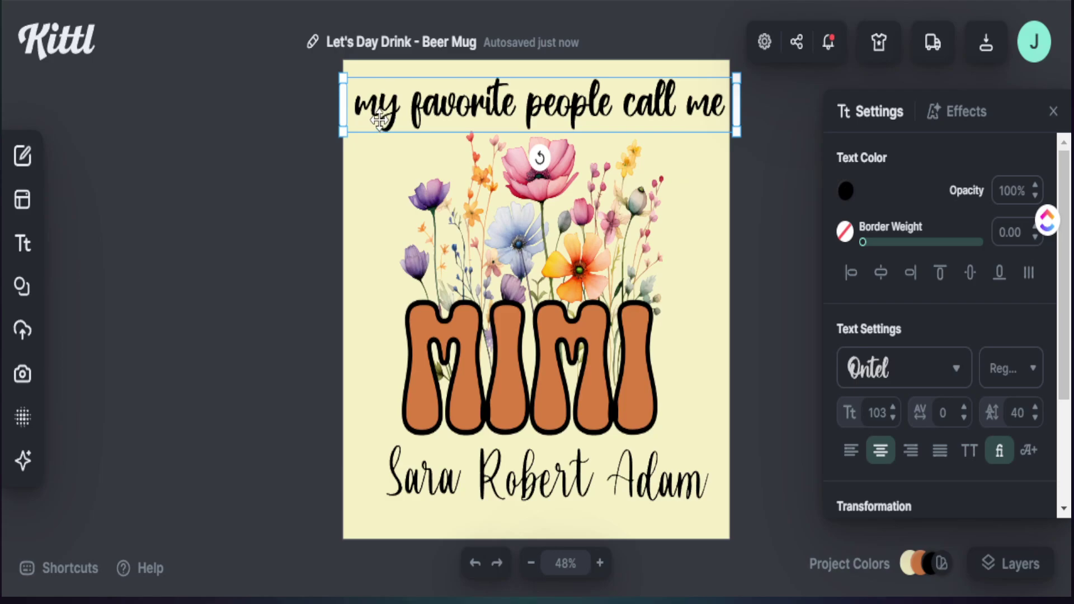
{"action": "left_click", "coordinate": [743, 193]}
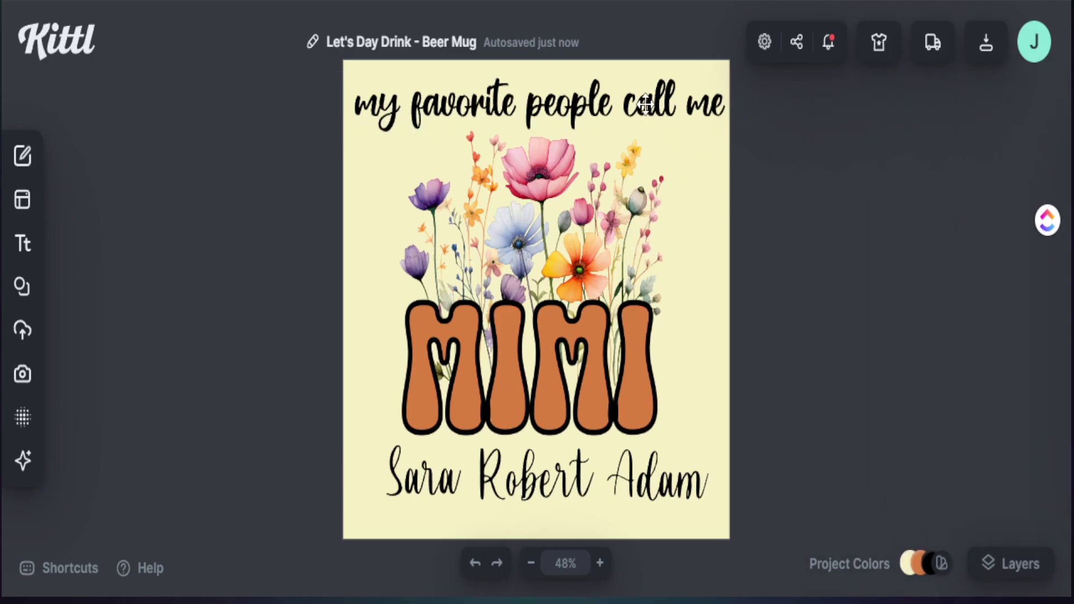
{"action": "left_click", "coordinate": [645, 103]}
{"action": "scroll", "coordinate": [877, 330], "scroll_direction": "down", "scroll_amount": 2}
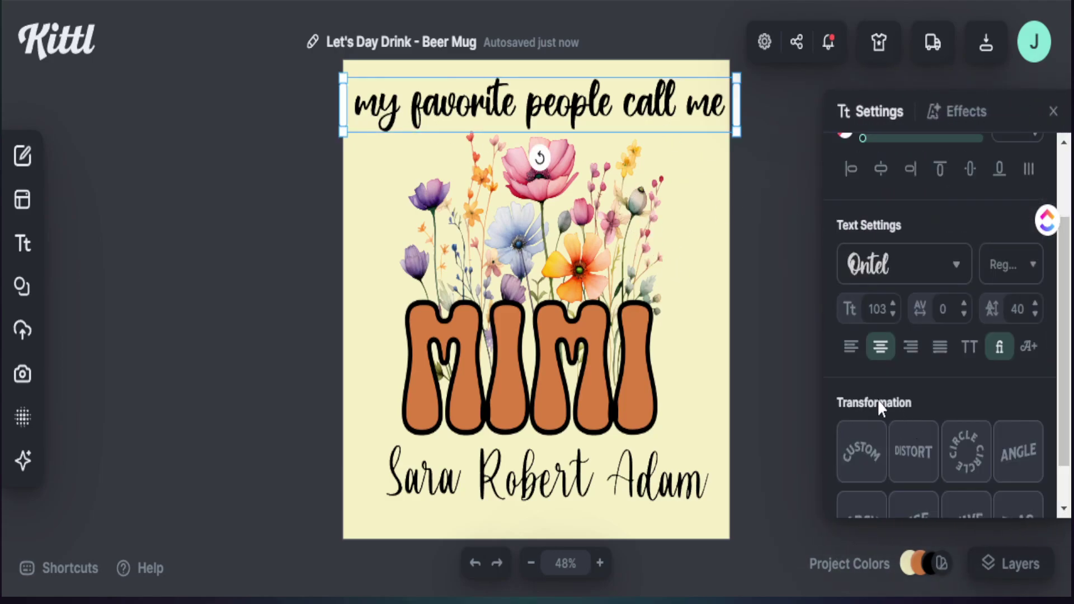
{"action": "scroll", "coordinate": [934, 418], "scroll_direction": "down", "scroll_amount": 1}
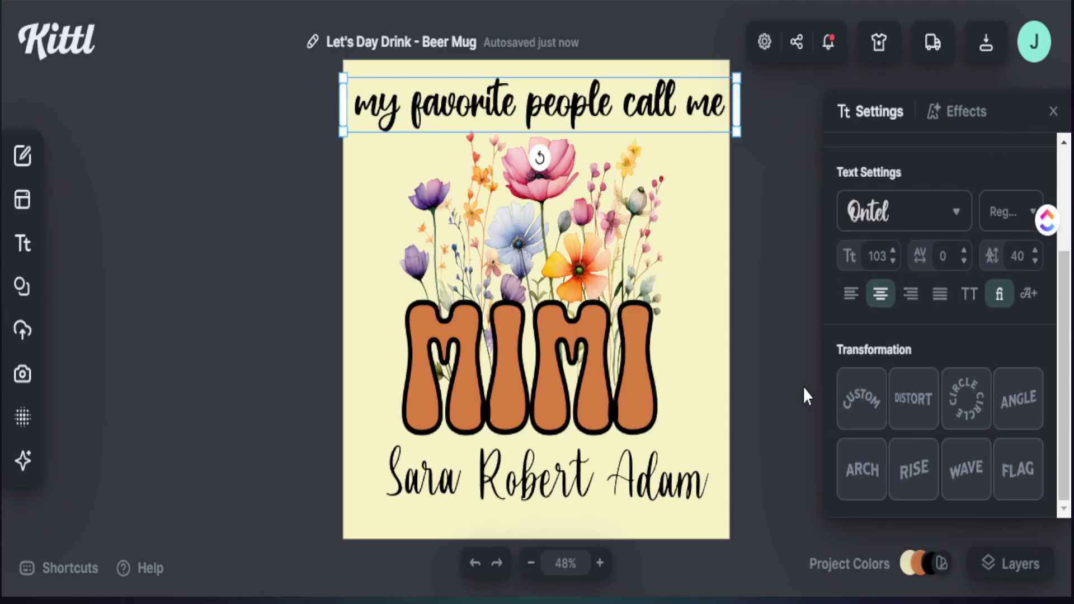
{"action": "left_click", "coordinate": [965, 416]}
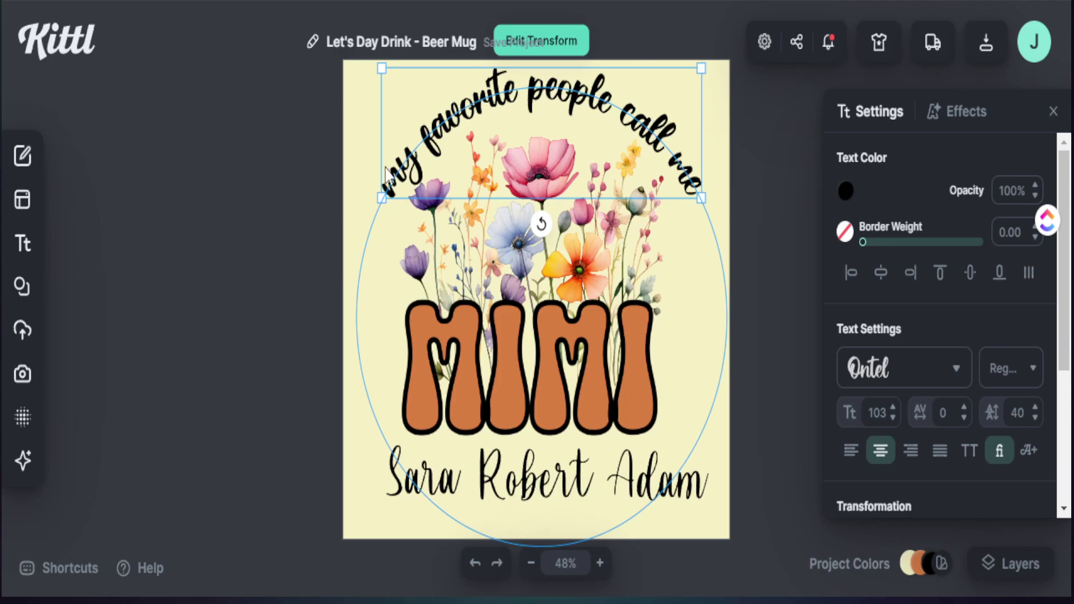
{"action": "left_click_drag", "start_coordinate": [379, 198], "coordinate": [341, 213]}
{"action": "left_click_drag", "start_coordinate": [577, 90], "coordinate": [592, 91]}
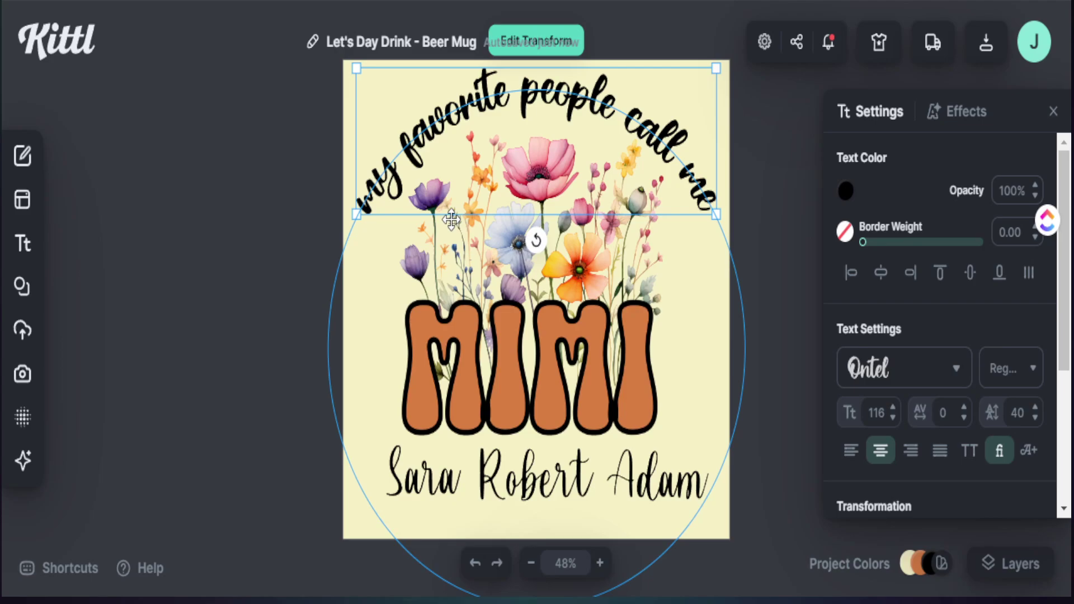
Step: Shrink the circle that the phrase curves around, and slightly reduce MIMI and the flowers beneath it
{"action": "scroll", "coordinate": [535, 20], "scroll_direction": "down", "scroll_amount": 1}
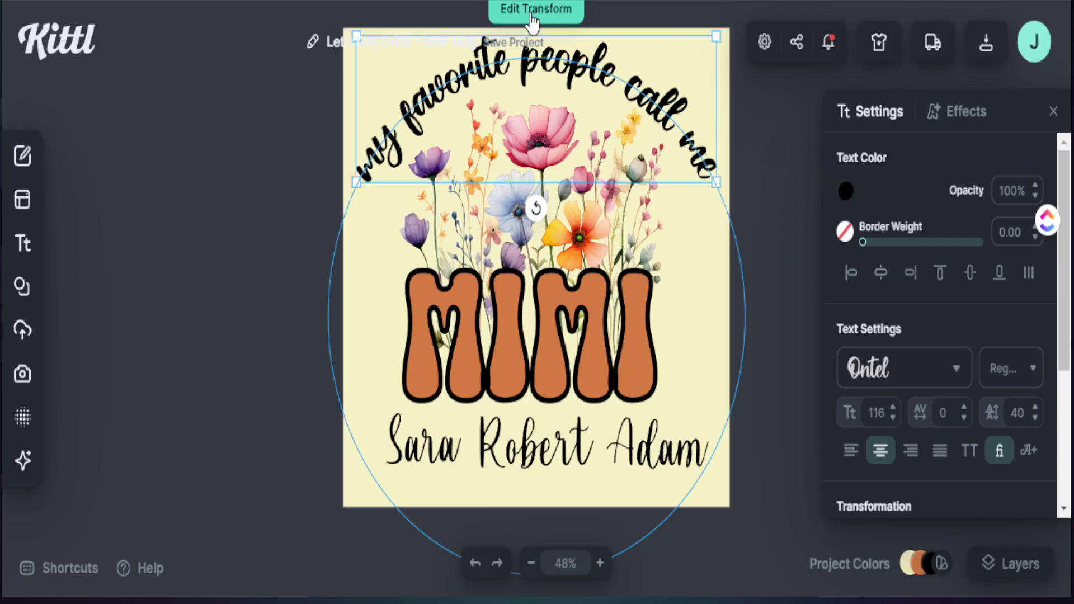
{"action": "left_click", "coordinate": [531, 17]}
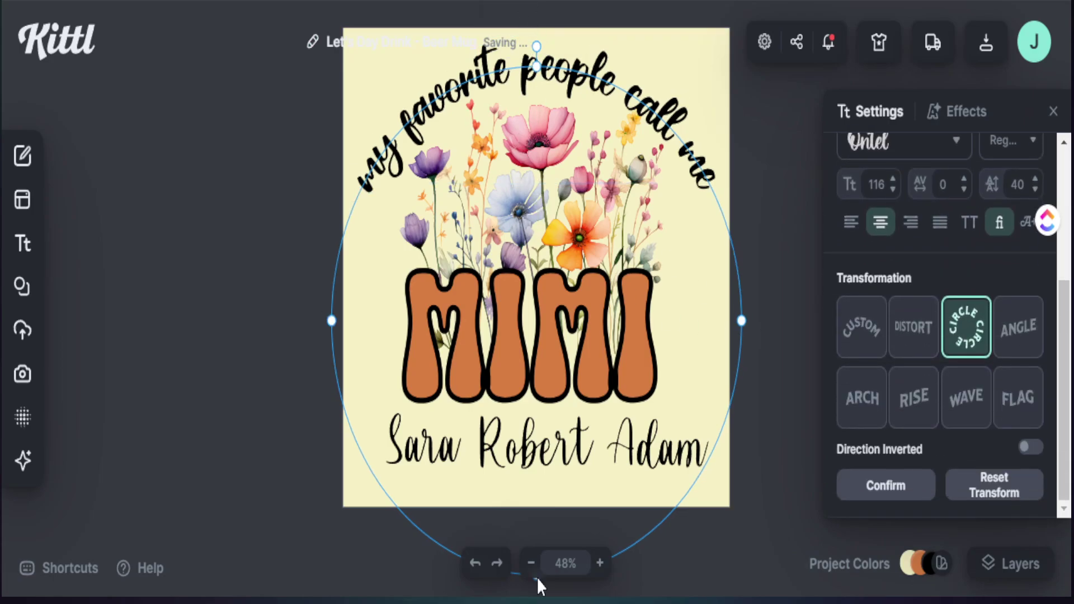
{"action": "left_click_drag", "start_coordinate": [536, 577], "coordinate": [551, 554]}
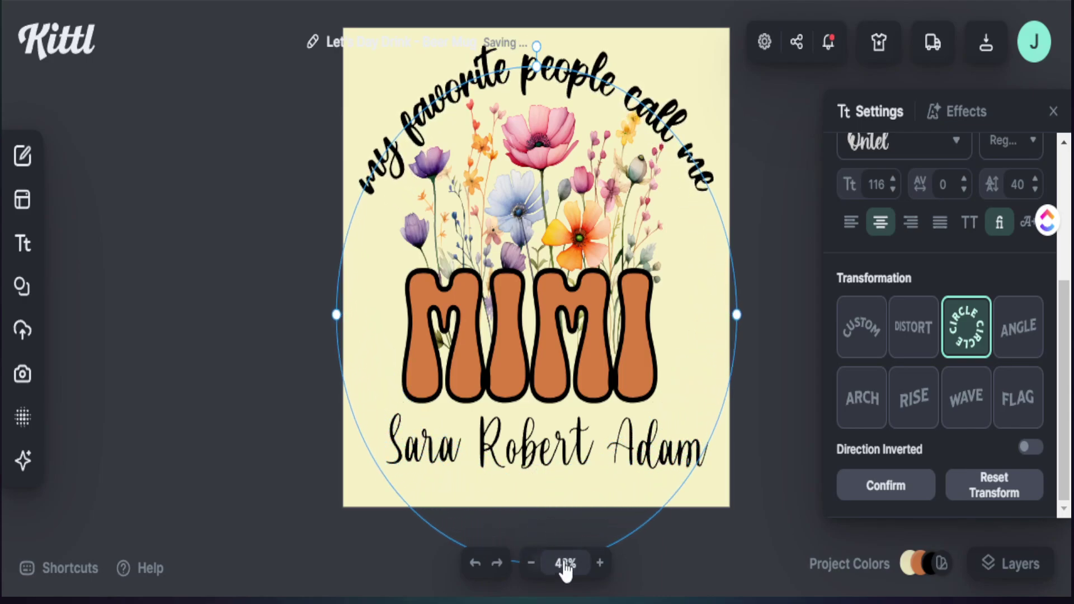
{"action": "left_click", "coordinate": [771, 195]}
{"action": "left_click", "coordinate": [697, 157]}
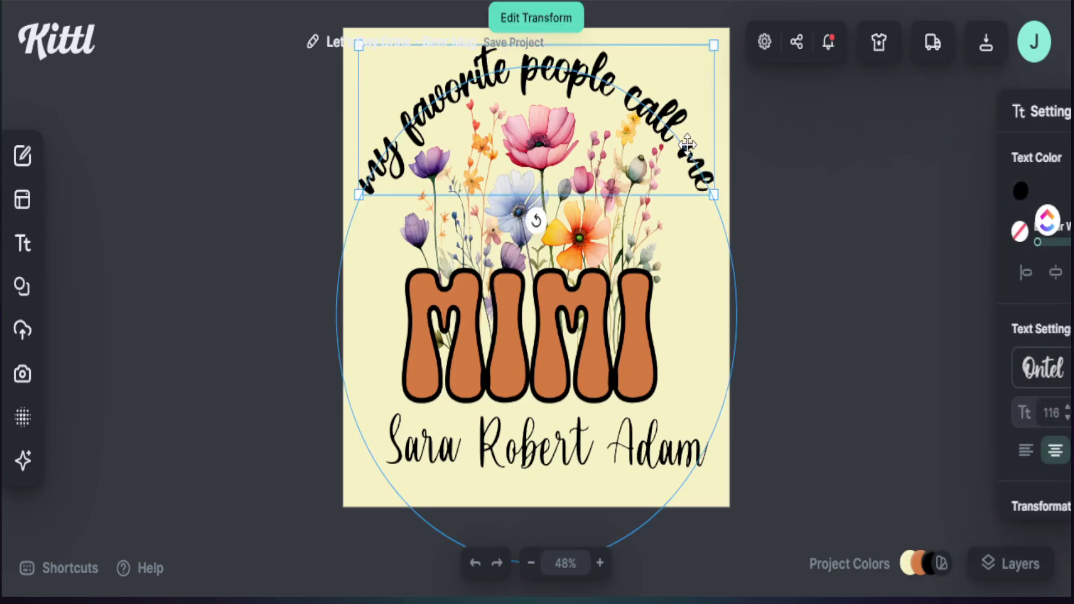
{"action": "left_click", "coordinate": [464, 313]}
{"action": "left_click", "coordinate": [167, 405]}
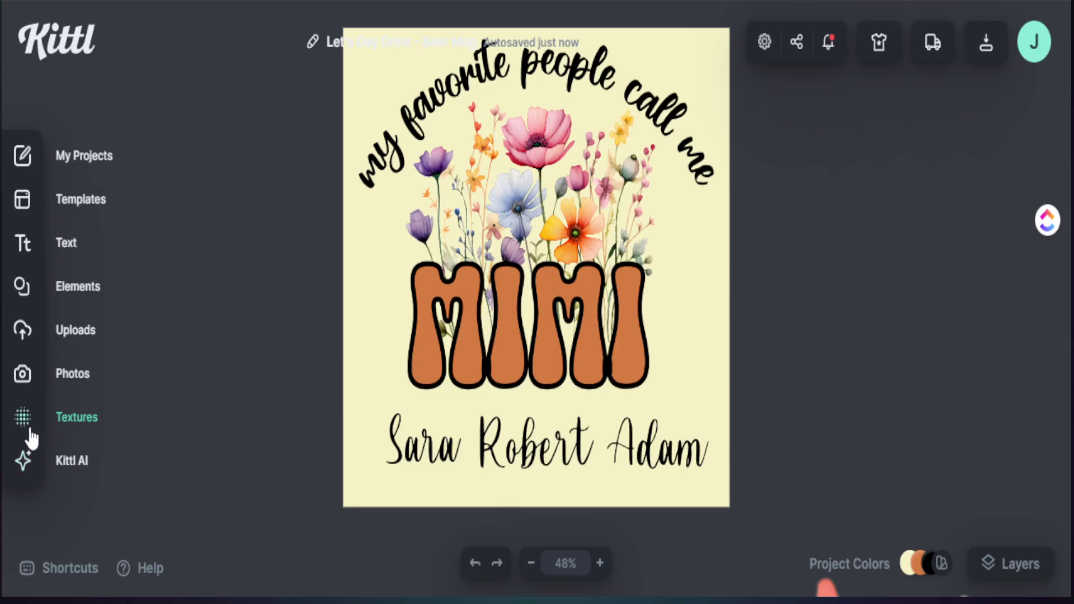
Step: Search the elements for "heart" and add the hand-drawn black heart outline to the design
{"action": "left_click", "coordinate": [31, 302]}
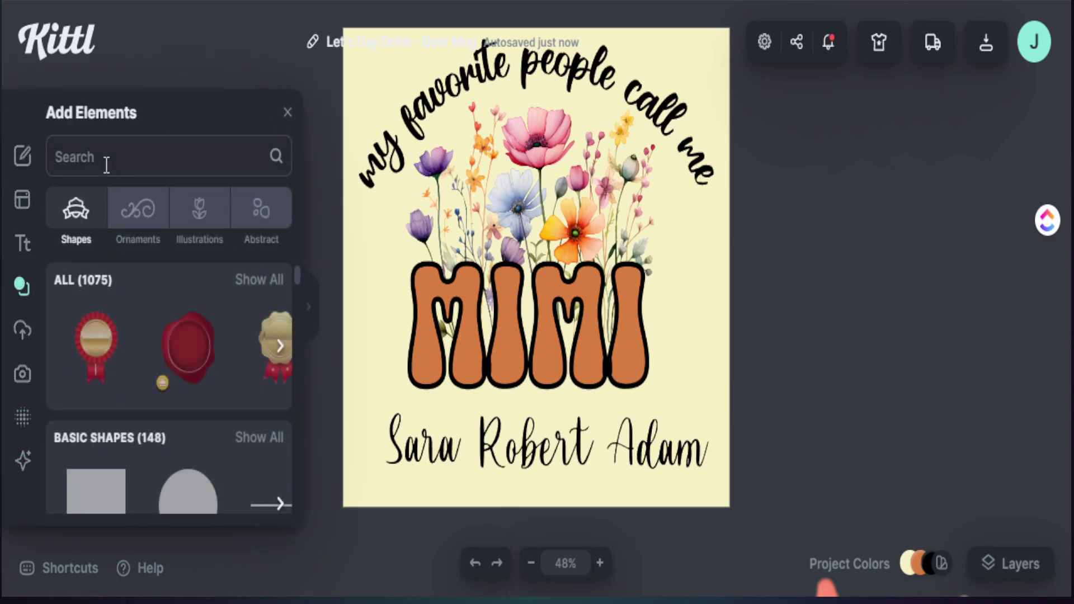
{"action": "left_click", "coordinate": [105, 160]}
{"action": "type", "text": "heart"}
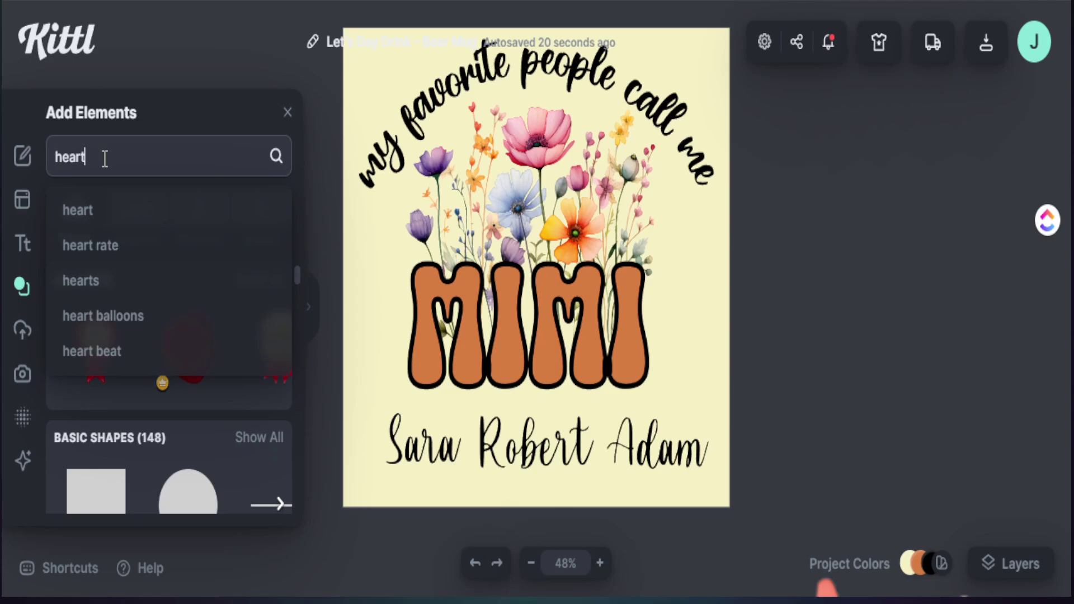
{"action": "key", "text": "Return"}
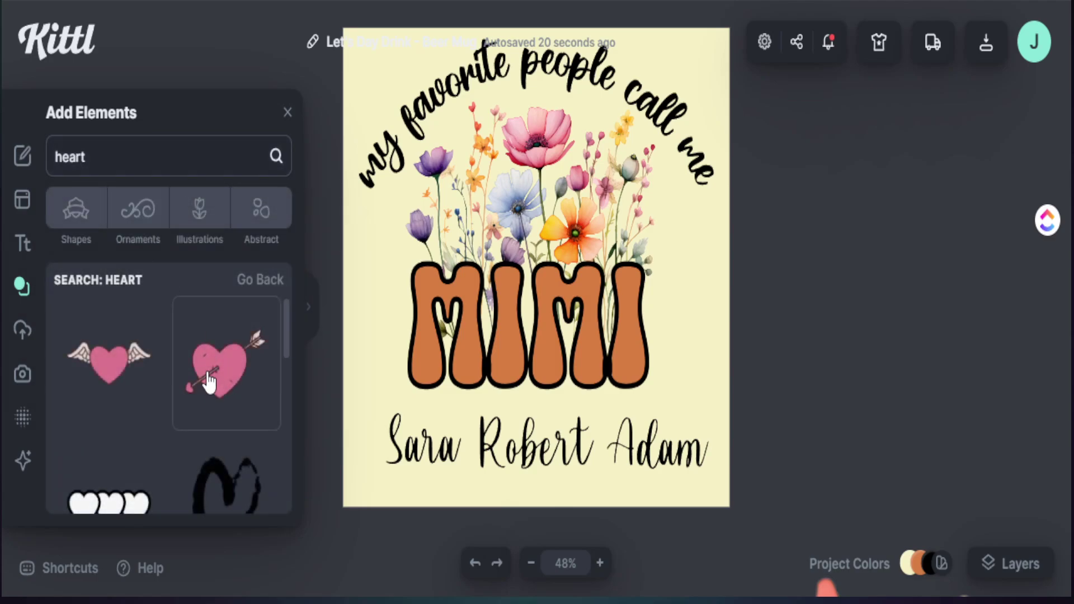
{"action": "scroll", "coordinate": [212, 383], "scroll_direction": "down", "scroll_amount": 2}
{"action": "scroll", "coordinate": [211, 386], "scroll_direction": "down", "scroll_amount": 3}
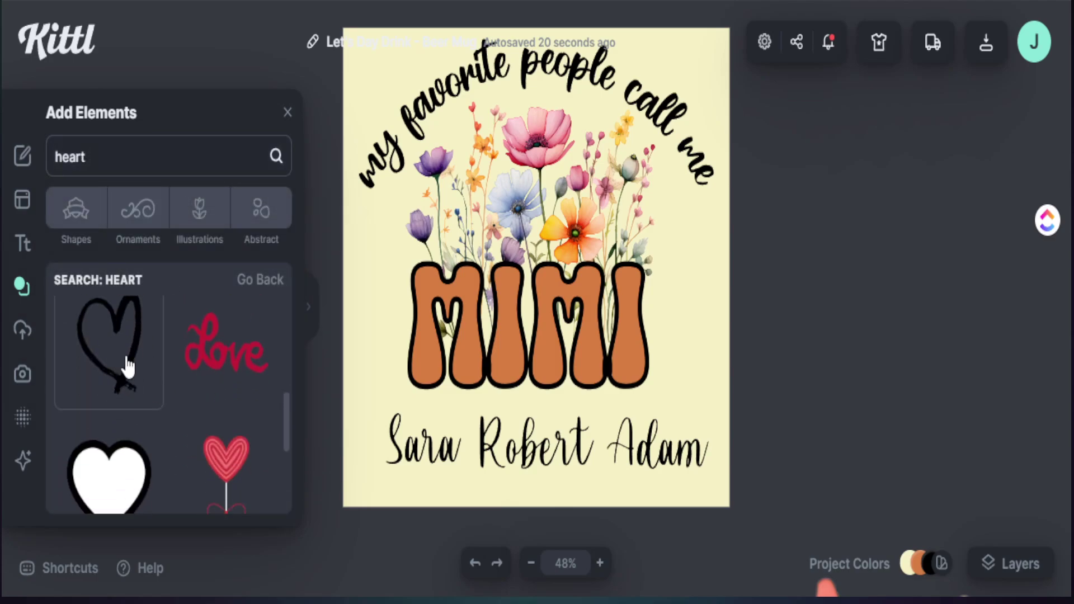
{"action": "left_click", "coordinate": [107, 389]}
{"action": "left_click", "coordinate": [288, 113]}
Step: Shrink the heart to the height of the lettering and place one heart in front of each of the three names
{"action": "left_click_drag", "start_coordinate": [515, 331], "coordinate": [352, 369]}
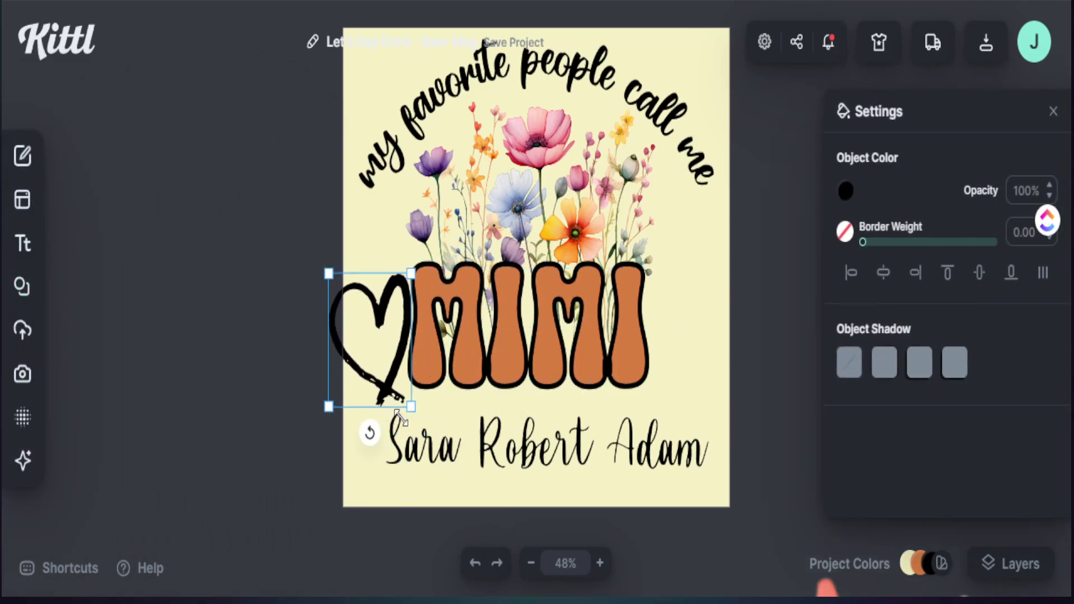
{"action": "left_click_drag", "start_coordinate": [398, 417], "coordinate": [376, 447]}
{"action": "left_click", "coordinate": [367, 431]}
{"action": "left_click", "coordinate": [290, 473]}
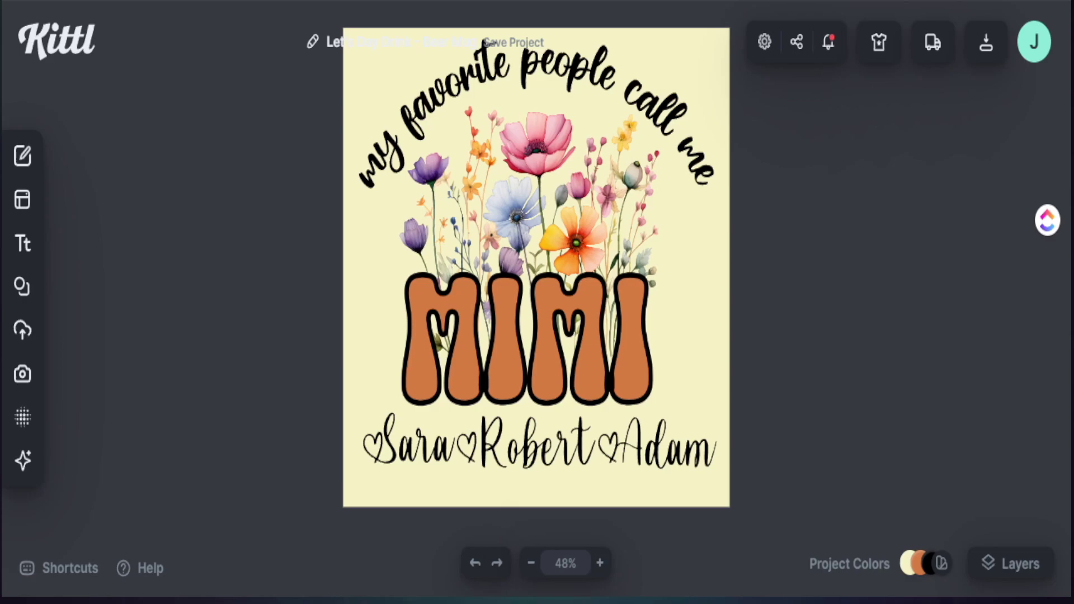
{"action": "left_click", "coordinate": [607, 448]}
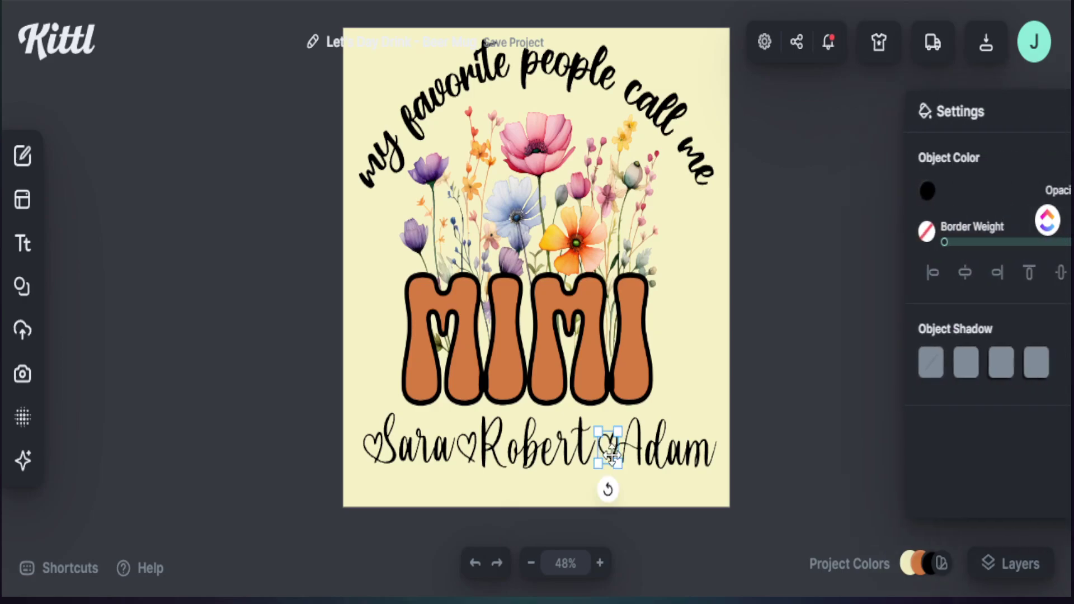
{"action": "left_click", "coordinate": [738, 507]}
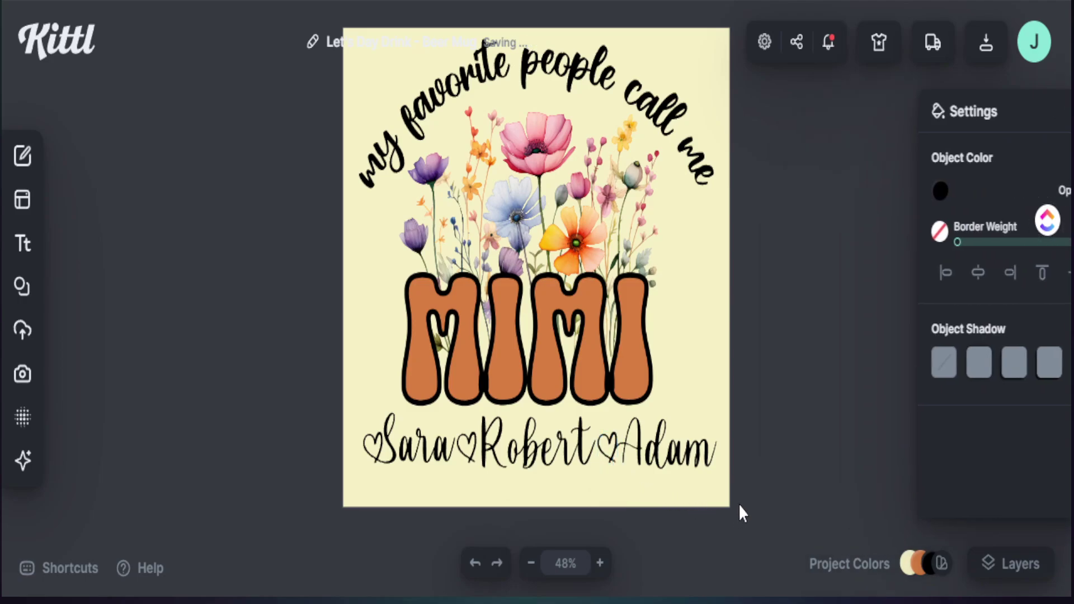
Step: Group the curved phrase, flowers, MIMI, names and hearts into one object
{"action": "left_click_drag", "start_coordinate": [751, 487], "coordinate": [305, 89]}
{"action": "right_click", "coordinate": [548, 299]}
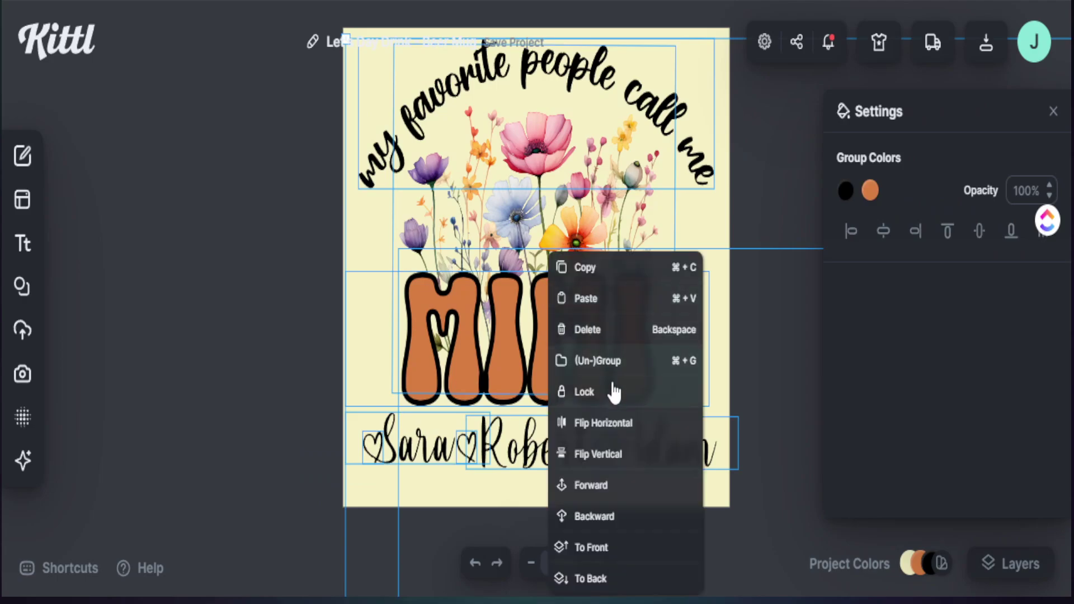
{"action": "left_click", "coordinate": [598, 363]}
{"action": "left_click", "coordinate": [266, 329]}
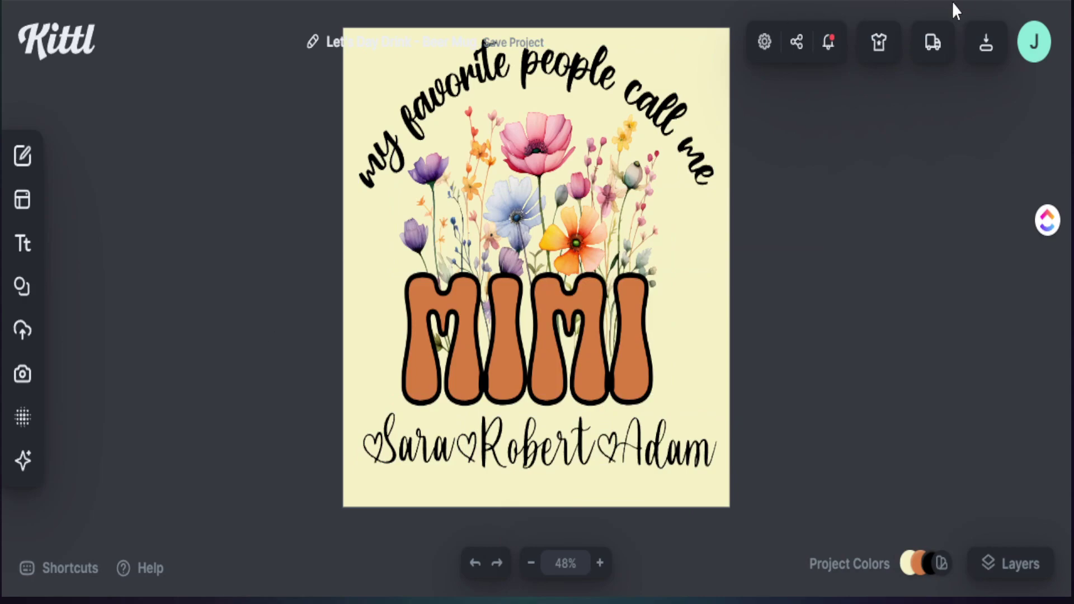
Step: Search the mockups for "mug" and preview the design on the tall white mug against the plain grey background
{"action": "left_click", "coordinate": [879, 44]}
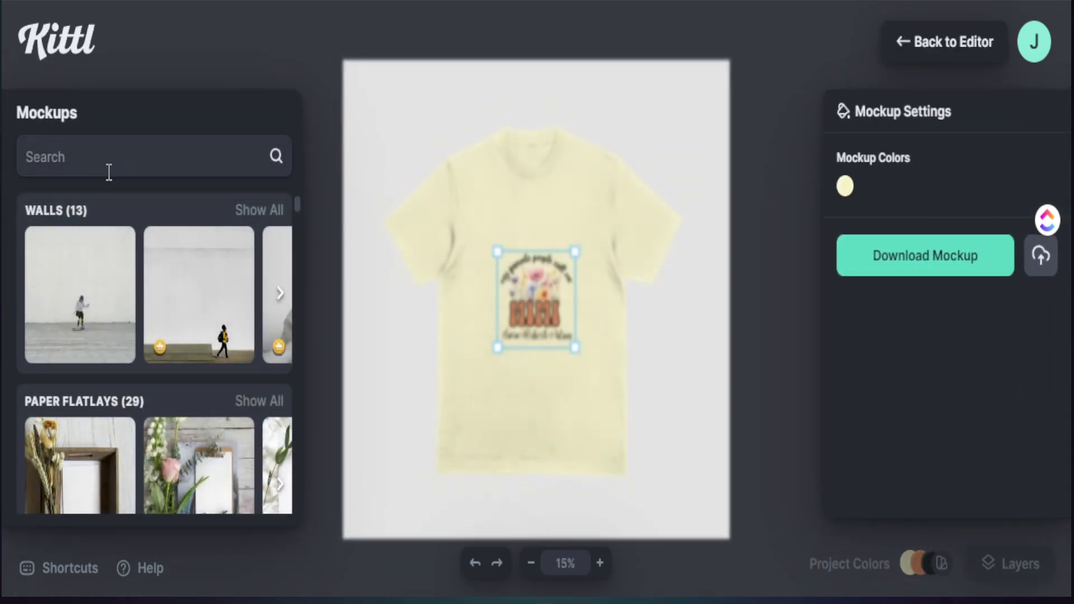
{"action": "left_click", "coordinate": [96, 160]}
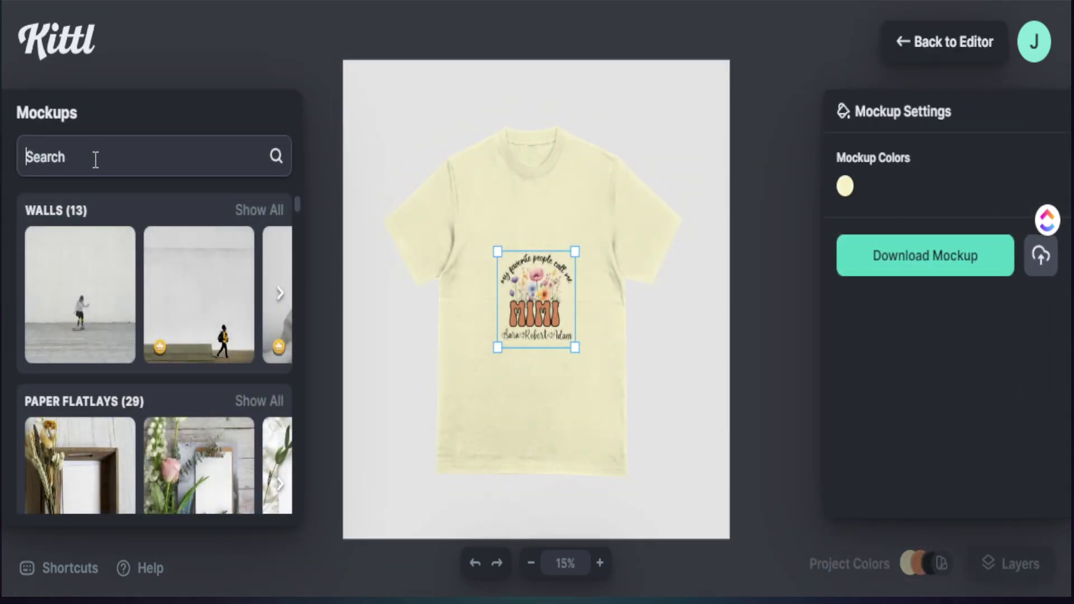
{"action": "type", "text": "mug"}
{"action": "key", "text": "Return"}
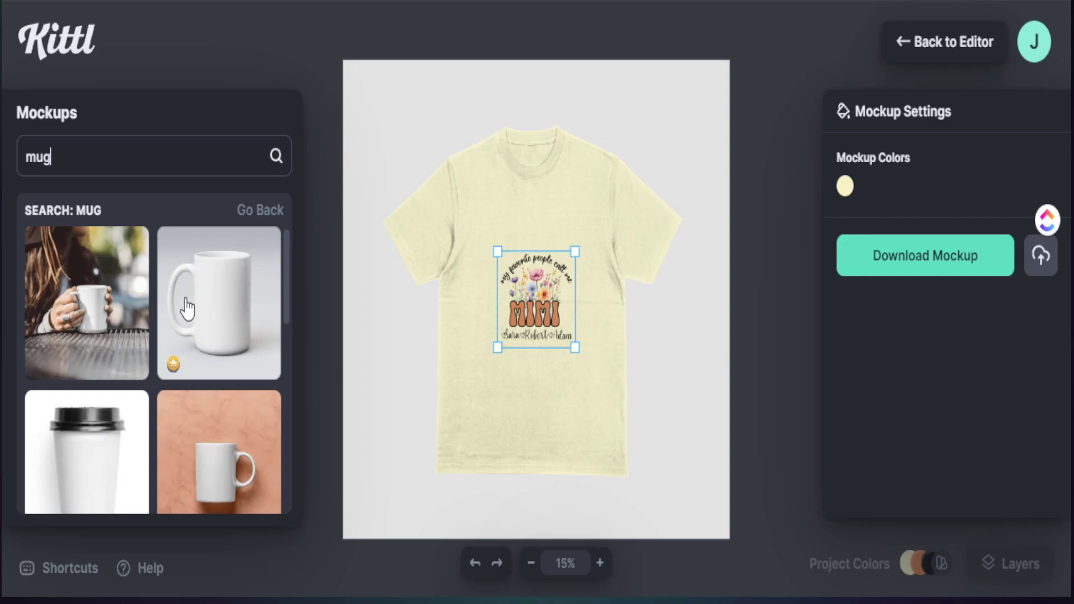
{"action": "left_click", "coordinate": [204, 305]}
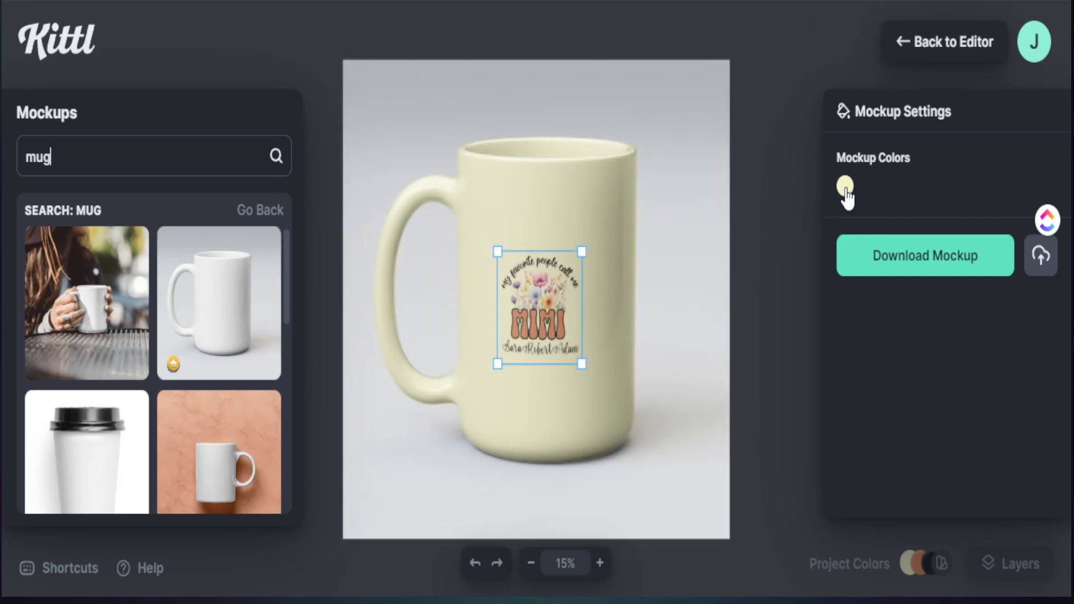
Step: Recolor the mockup mug white, then enlarge and centre the design to fill the front of the mug
{"action": "left_click", "coordinate": [846, 187]}
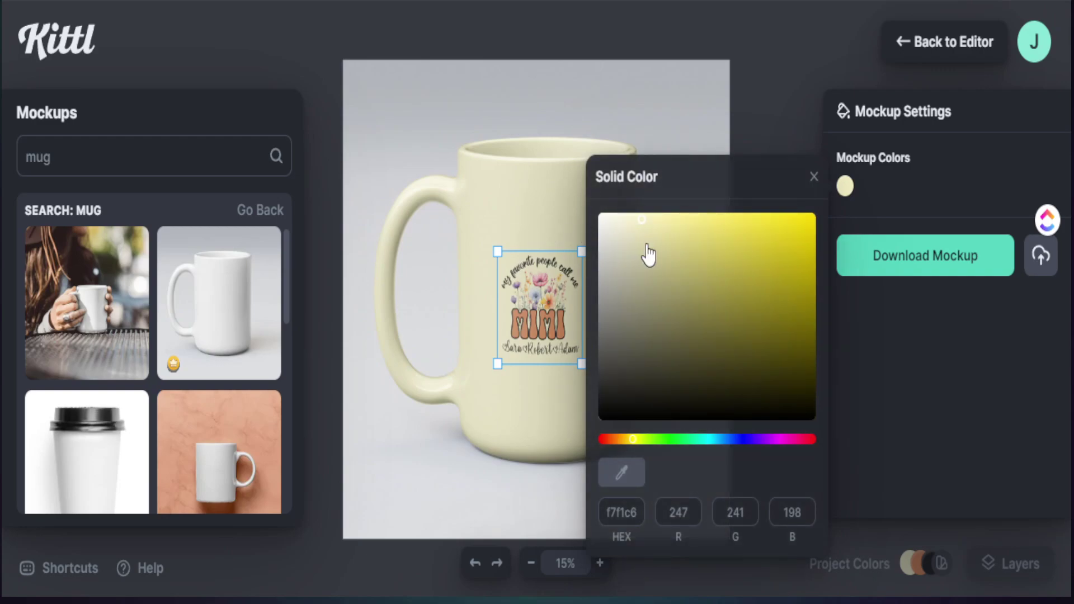
{"action": "left_click_drag", "start_coordinate": [619, 246], "coordinate": [508, 196]}
{"action": "left_click", "coordinate": [465, 174]}
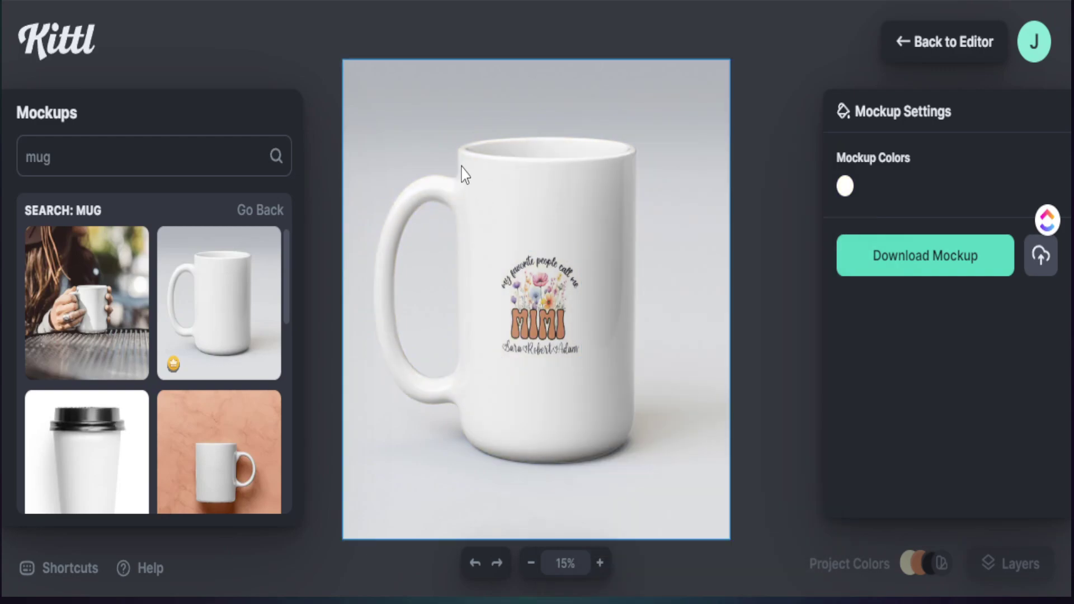
{"action": "left_click", "coordinate": [538, 305]}
{"action": "left_click_drag", "start_coordinate": [594, 368], "coordinate": [636, 487]}
{"action": "left_click_drag", "start_coordinate": [627, 434], "coordinate": [581, 374]}
{"action": "left_click", "coordinate": [704, 372]}
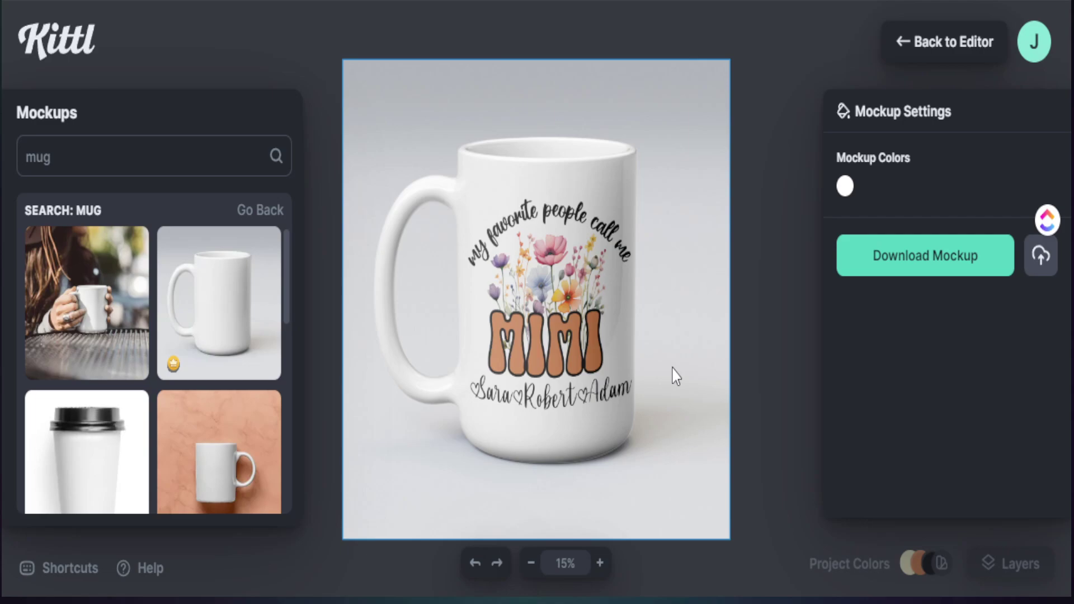
Step: Change the mockup to the mug on a wooden café table and enlarge the design to fill its front, then return to the editor
{"action": "scroll", "coordinate": [105, 358], "scroll_direction": "down", "scroll_amount": 5}
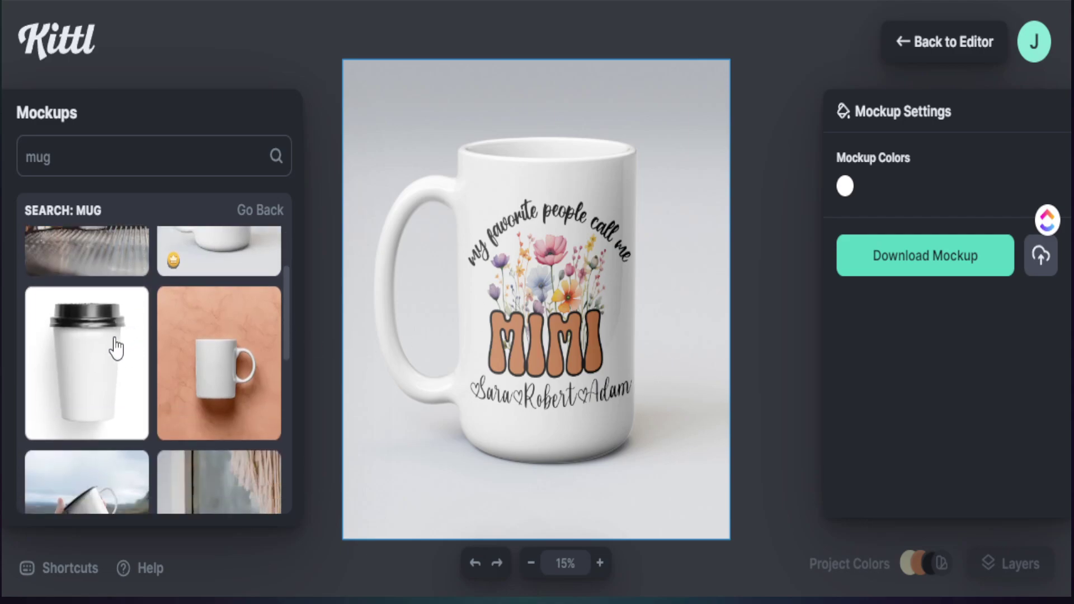
{"action": "scroll", "coordinate": [106, 358], "scroll_direction": "down", "scroll_amount": 6}
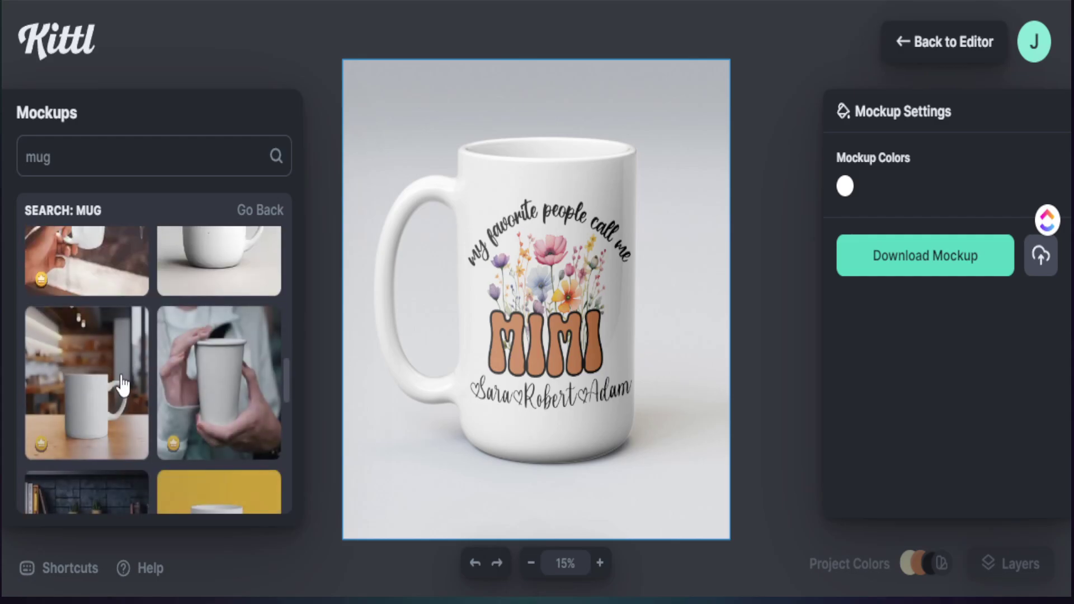
{"action": "left_click", "coordinate": [109, 398]}
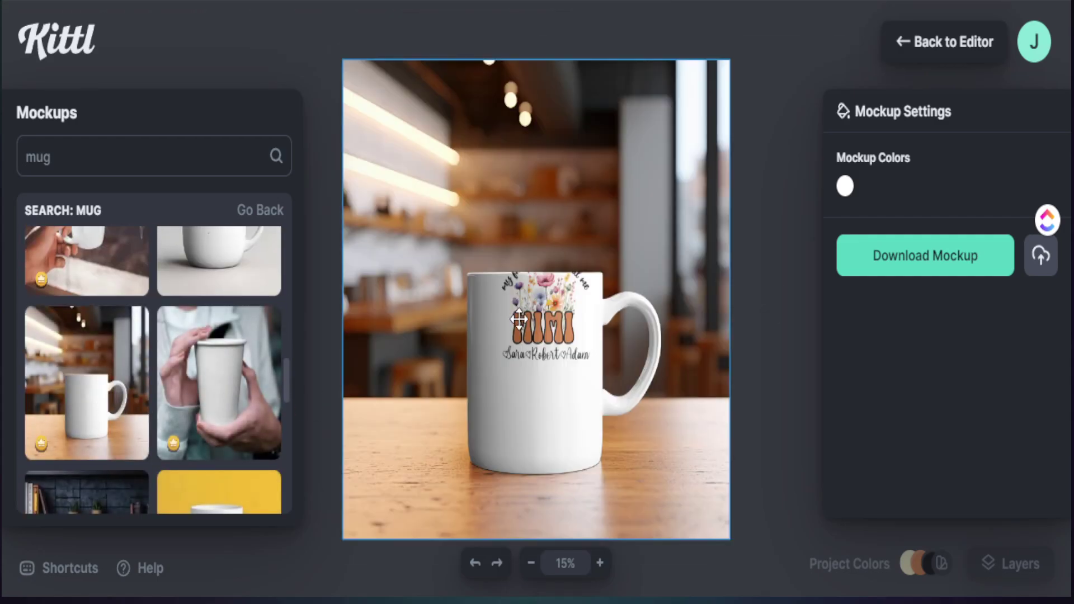
{"action": "left_click", "coordinate": [519, 320]}
{"action": "left_click_drag", "start_coordinate": [497, 370], "coordinate": [451, 431]}
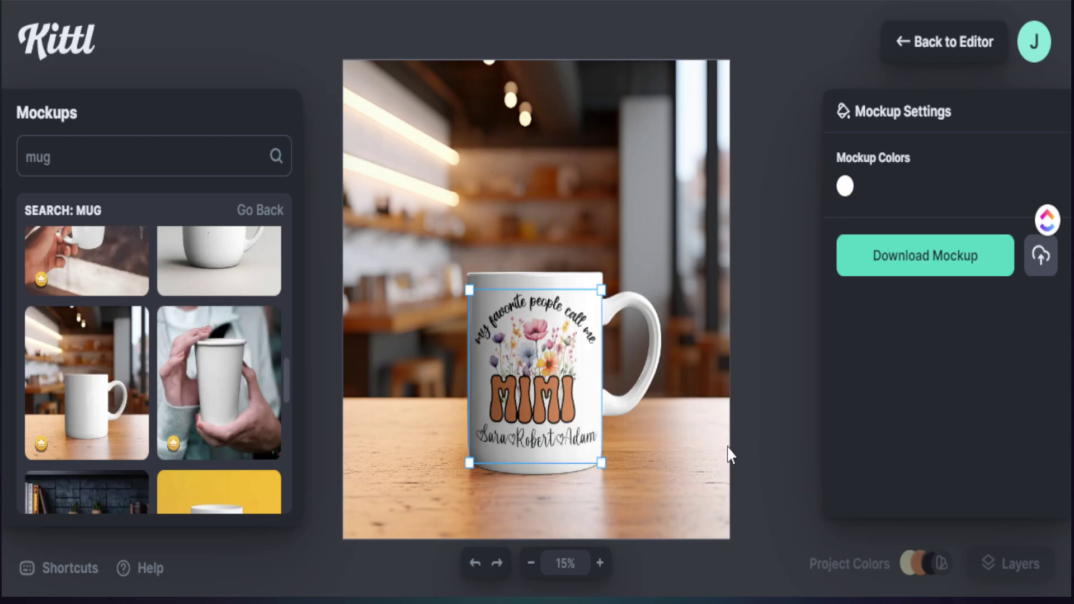
{"action": "key", "text": "Escape"}
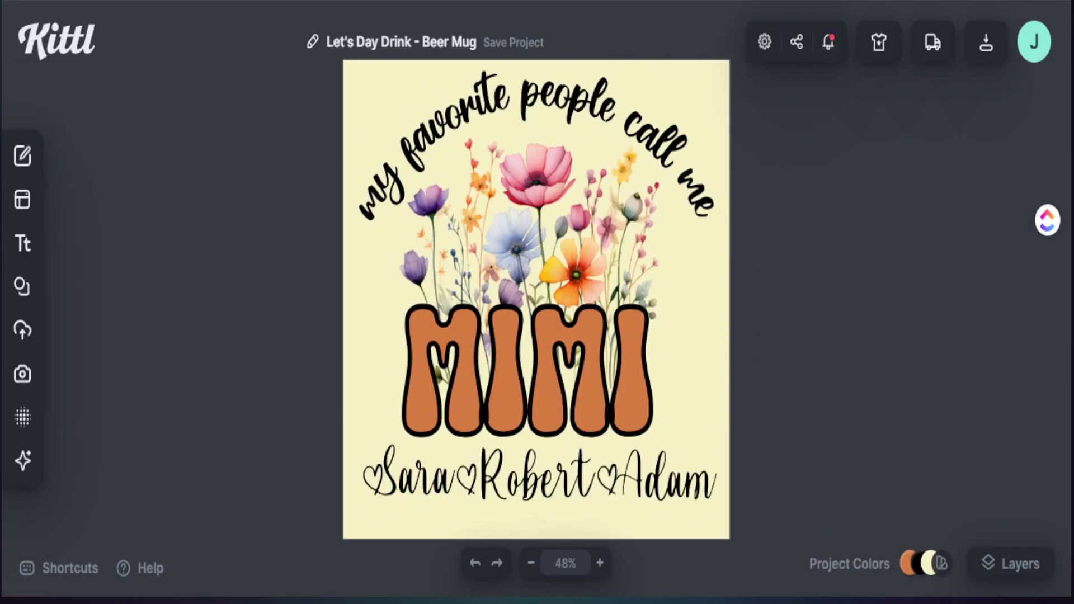
Step: Rename the project "Mimi mug custom"
{"action": "scroll", "coordinate": [380, 322], "scroll_direction": "up", "scroll_amount": 4}
{"action": "left_click", "coordinate": [381, 322]}
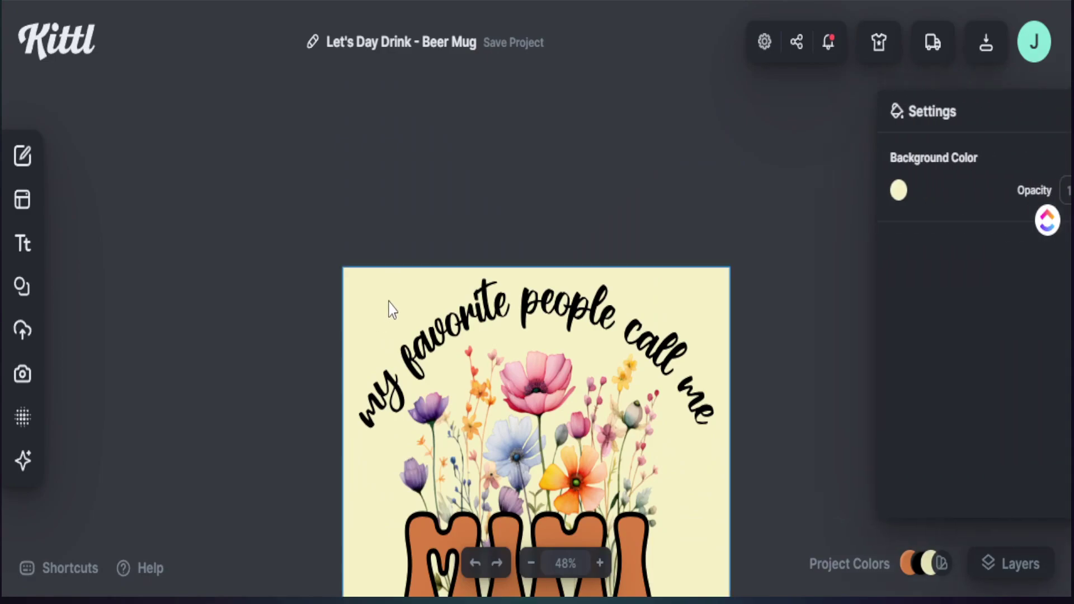
{"action": "left_click", "coordinate": [368, 39]}
{"action": "type", "text": "Mimi mug custom"}
{"action": "key", "text": "Return"}
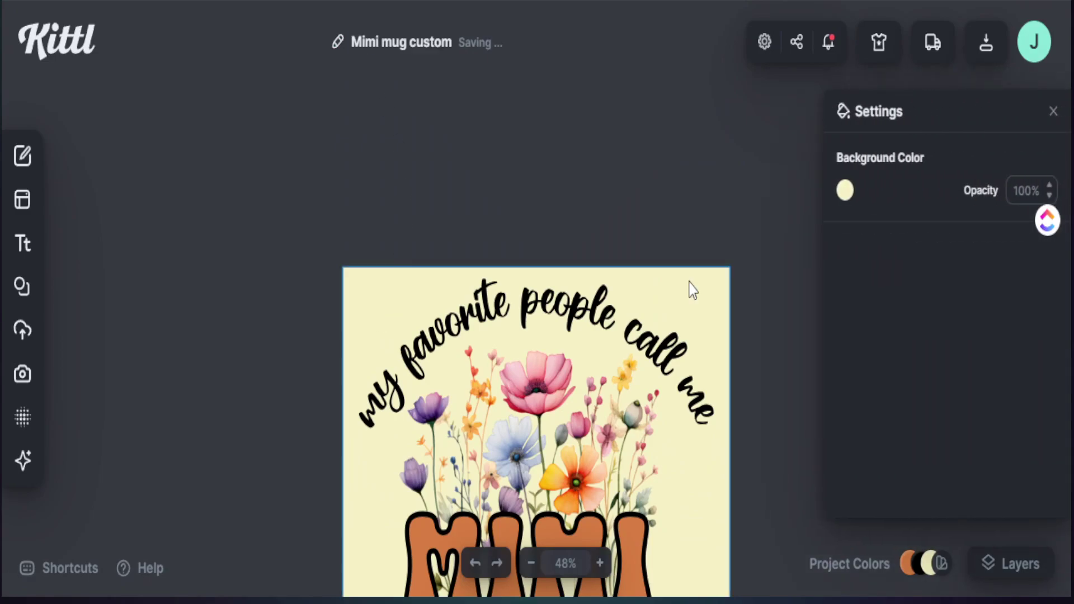
Step: Remove the cream background color so the artboard is transparent
{"action": "left_click", "coordinate": [845, 191]}
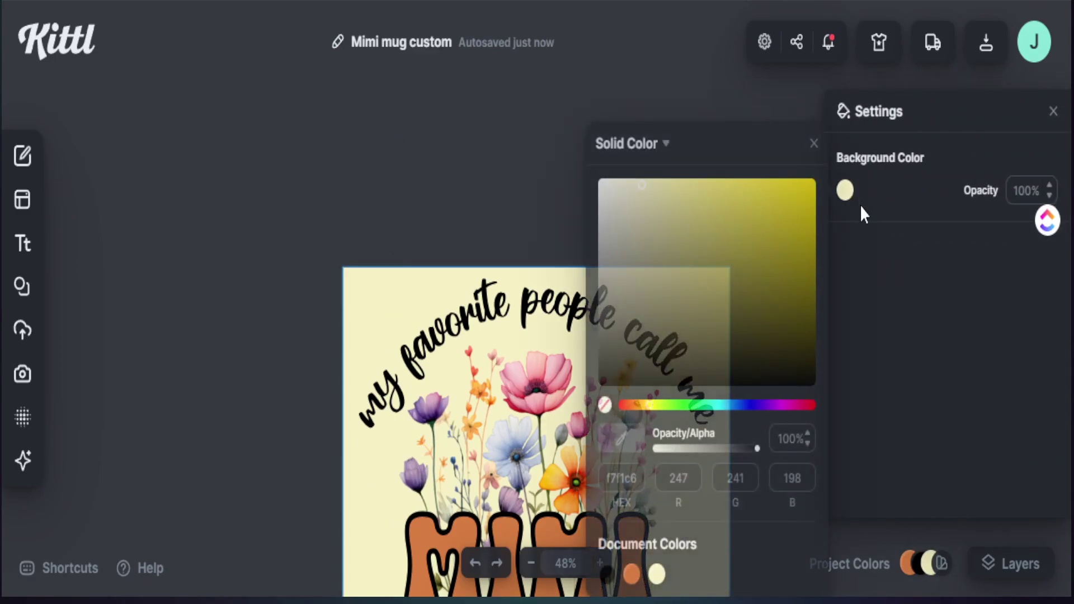
{"action": "left_click", "coordinate": [604, 405]}
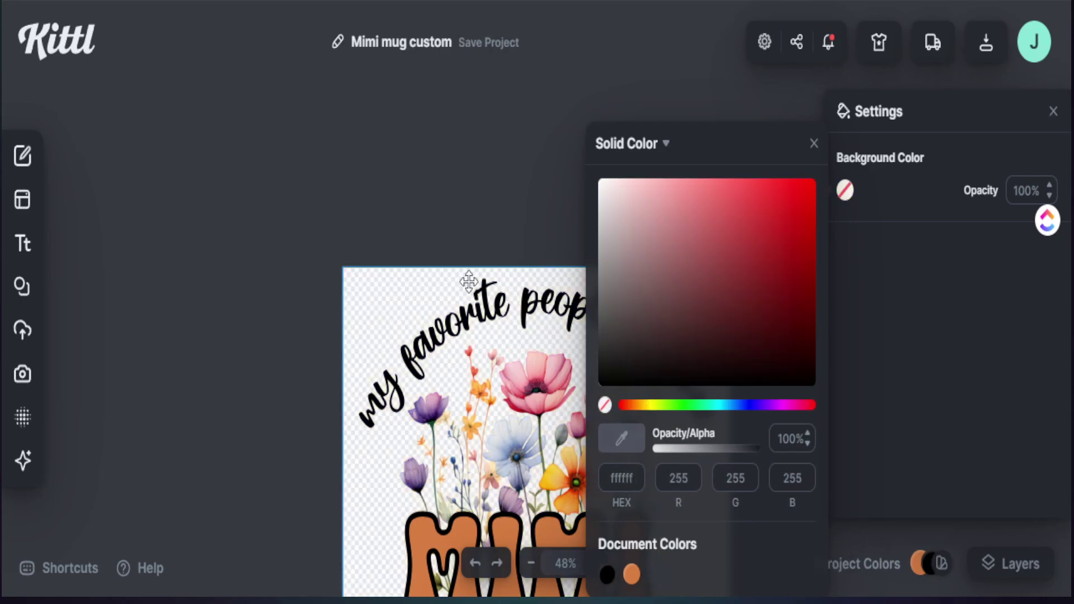
{"action": "key", "text": "Escape"}
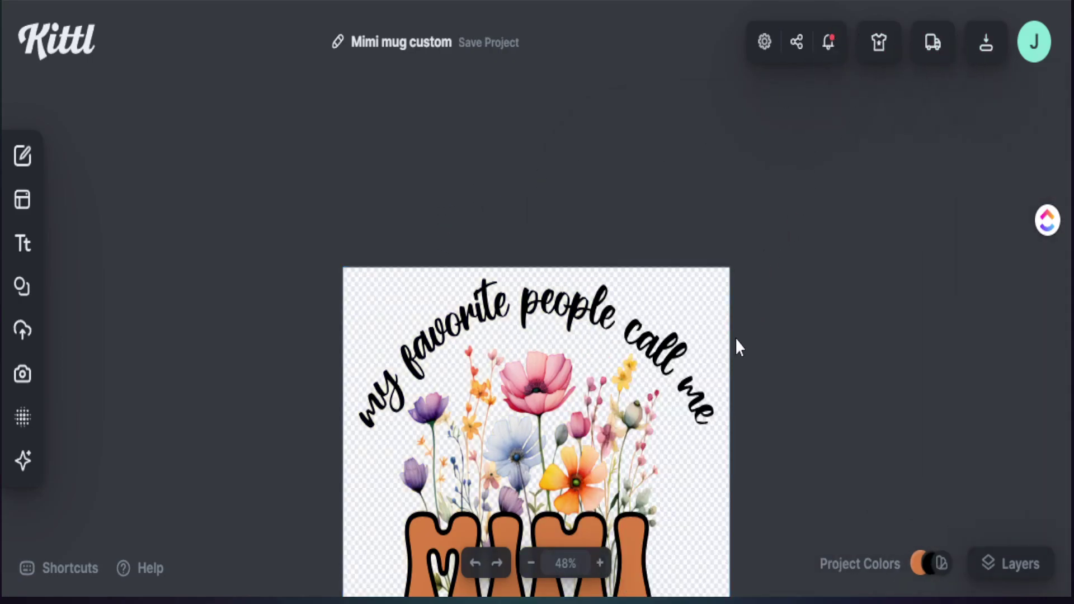
Step: Download the design as a PNG with Remove Background and Optimize Quality enabled
{"action": "left_click", "coordinate": [988, 303]}
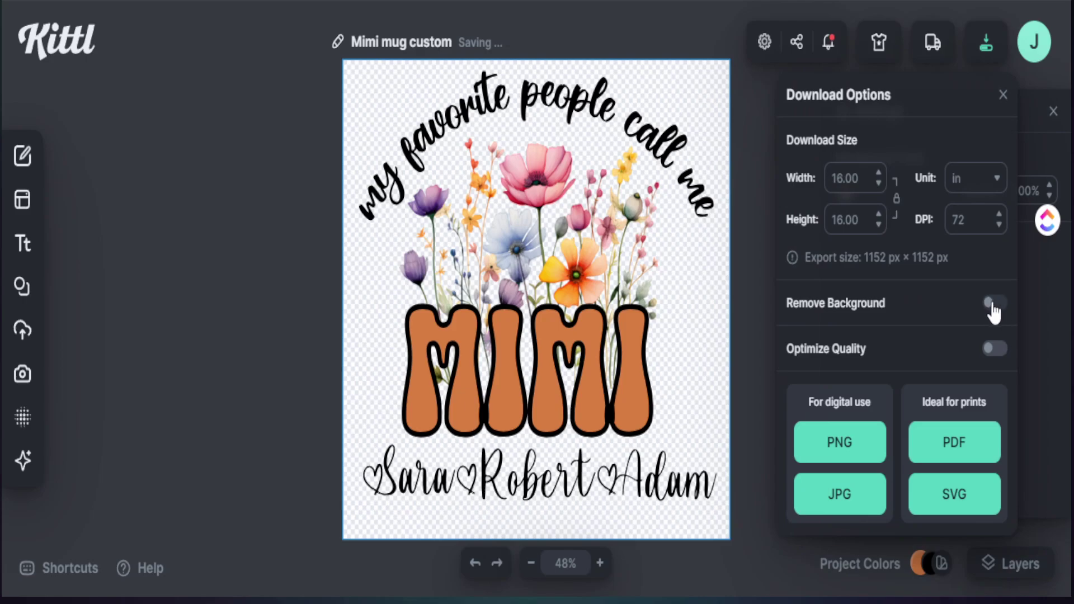
{"action": "left_click", "coordinate": [992, 350]}
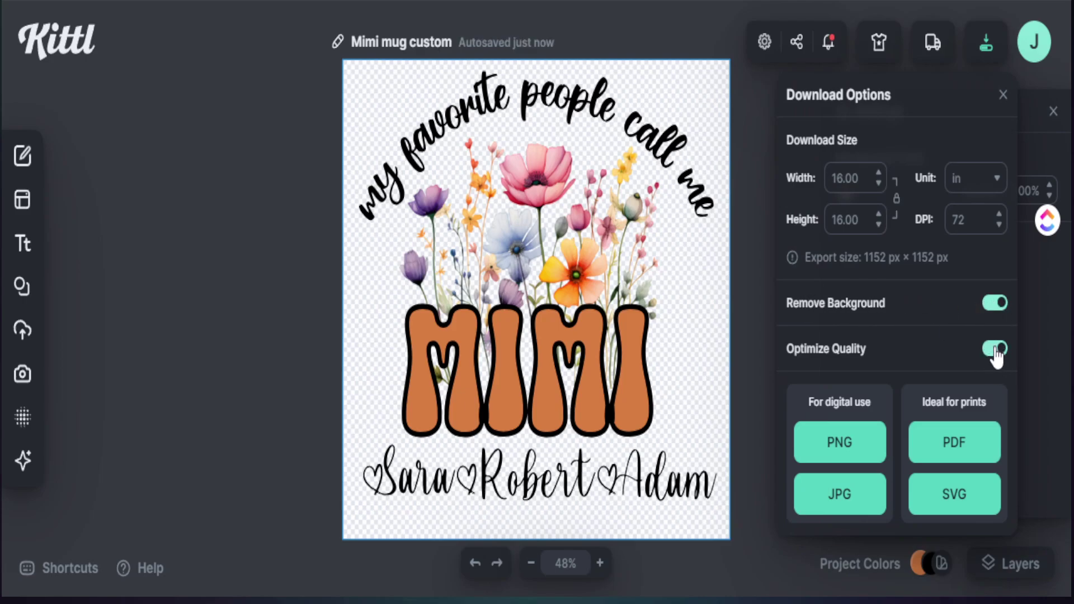
{"action": "left_click", "coordinate": [830, 448]}
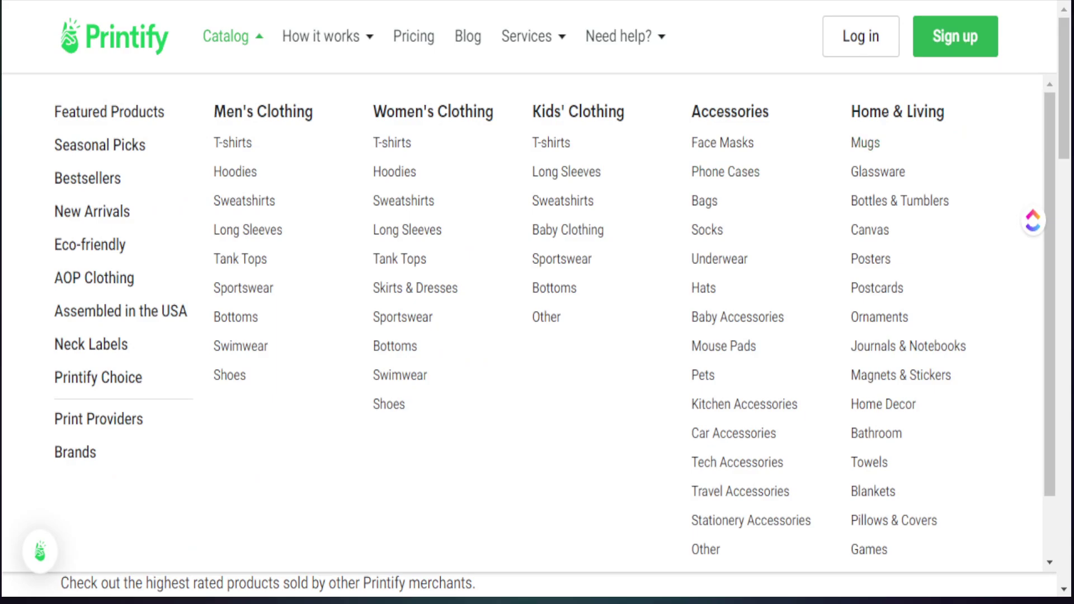
Step: On Printify, browse the mugs category and open the Ceramic Mug 11oz to examine its print provider, price and shipping details
{"action": "left_click", "coordinate": [853, 146]}
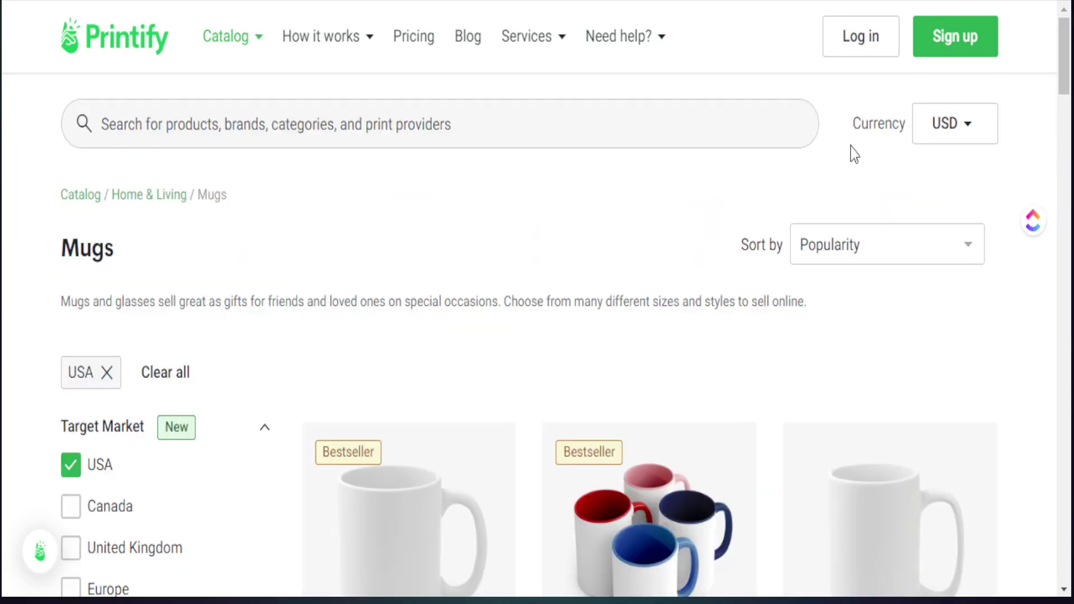
{"action": "scroll", "coordinate": [536, 316], "scroll_direction": "down", "scroll_amount": 7}
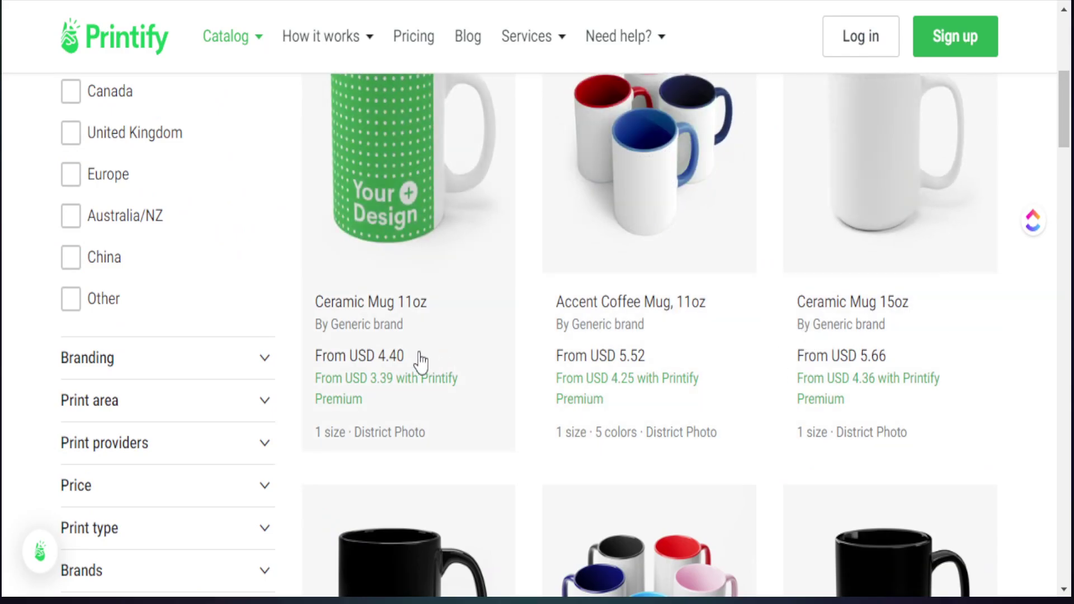
{"action": "scroll", "coordinate": [350, 374], "scroll_direction": "down", "scroll_amount": 10}
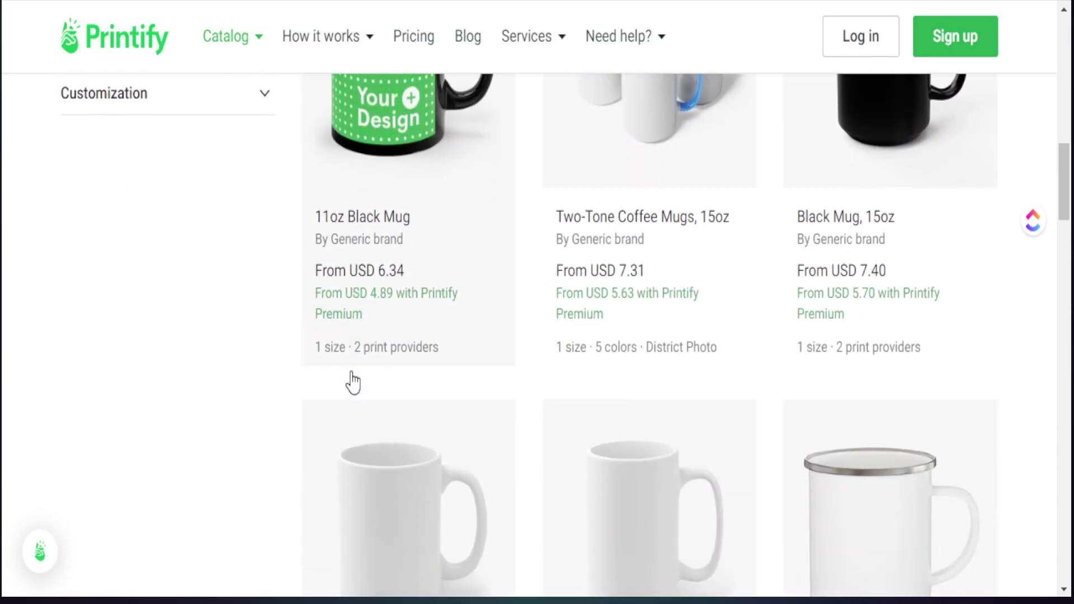
{"action": "scroll", "coordinate": [445, 463], "scroll_direction": "up", "scroll_amount": 5}
{"action": "scroll", "coordinate": [462, 463], "scroll_direction": "up", "scroll_amount": 7}
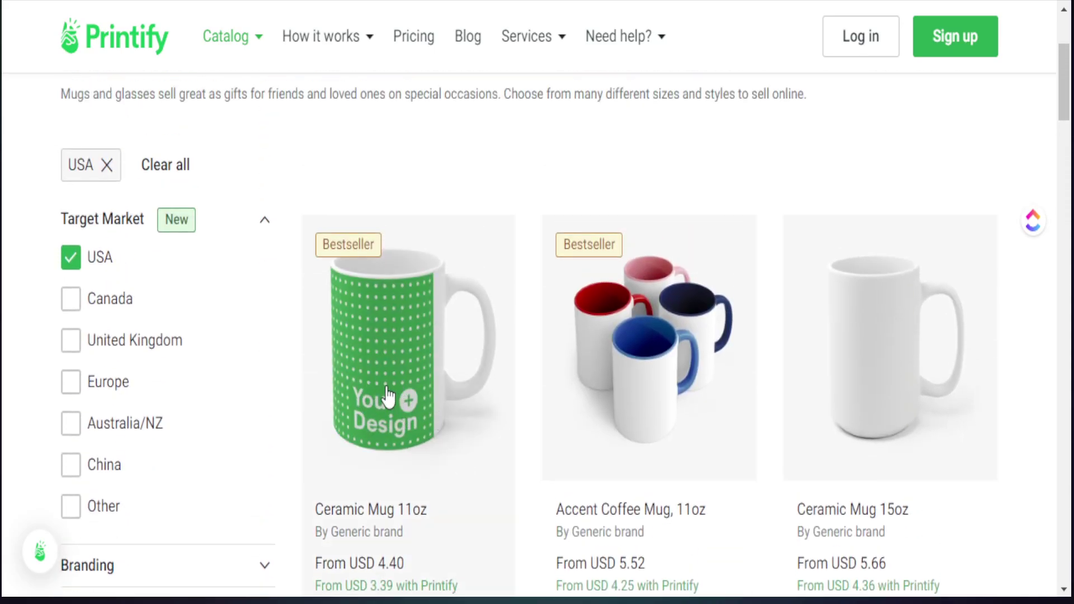
{"action": "left_click", "coordinate": [387, 391]}
{"action": "scroll", "coordinate": [716, 453], "scroll_direction": "down", "scroll_amount": 15}
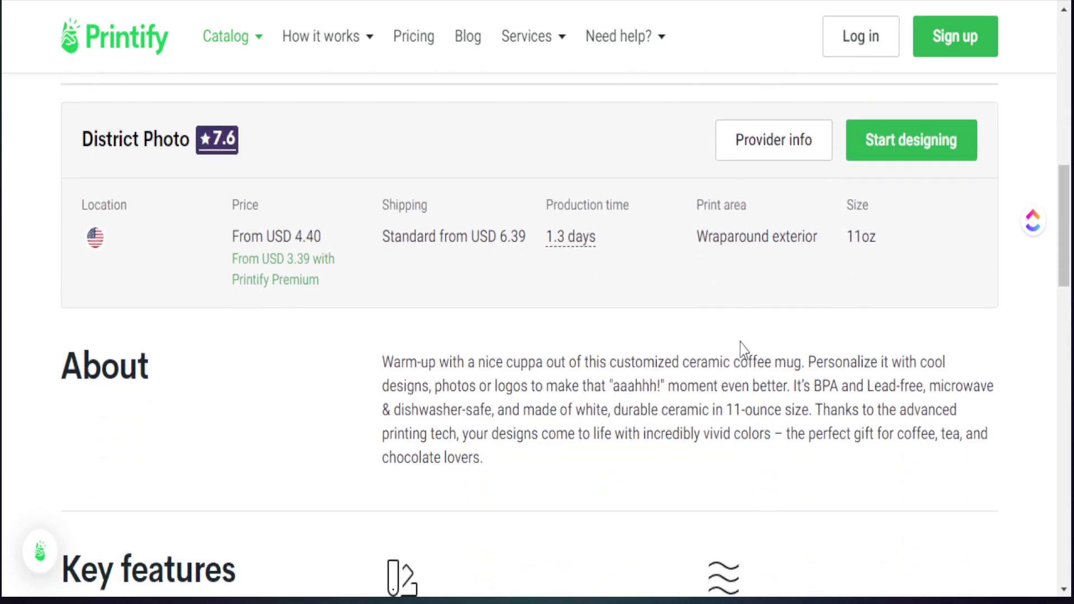
Step: Start designing the Ceramic Mug 11oz with District Photo and place Mimi mug custom.png on its print area
{"action": "left_click", "coordinate": [887, 156]}
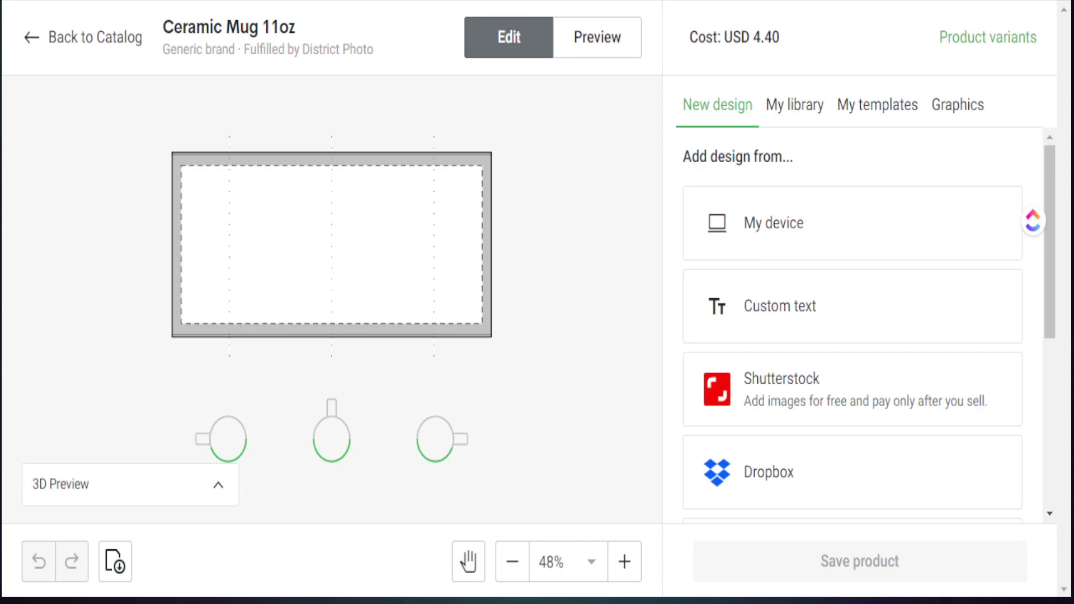
{"action": "left_click_drag", "start_coordinate": [2, 341], "coordinate": [84, 348]}
{"action": "left_click_drag", "start_coordinate": [247, 267], "coordinate": [247, 268]}
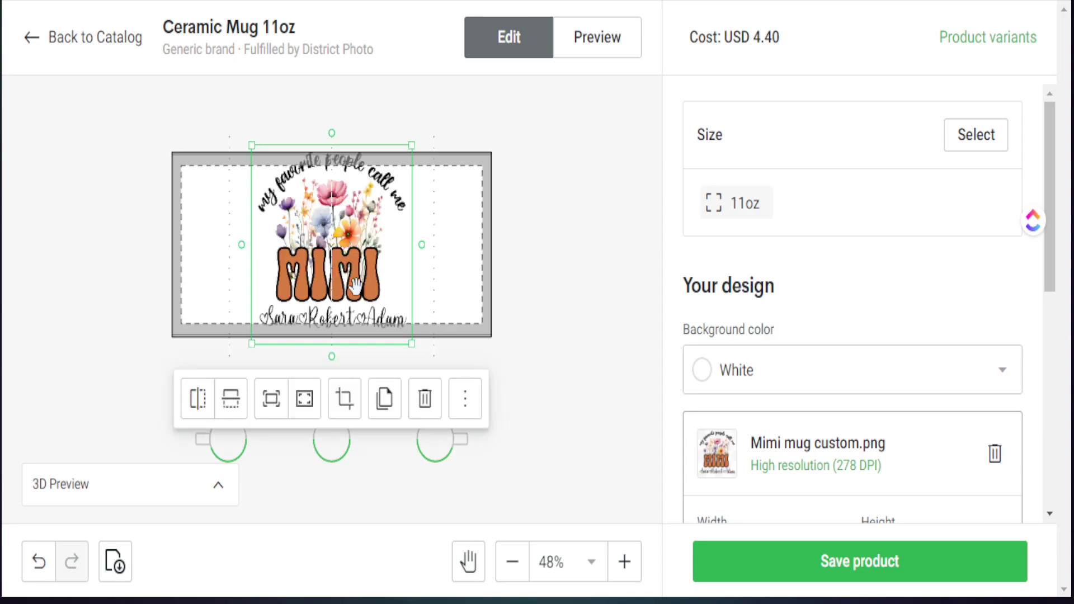
Step: Shrink the design to fit the left side of the mug's print area and place a duplicate on the right side
{"action": "left_click_drag", "start_coordinate": [413, 344], "coordinate": [305, 320]}
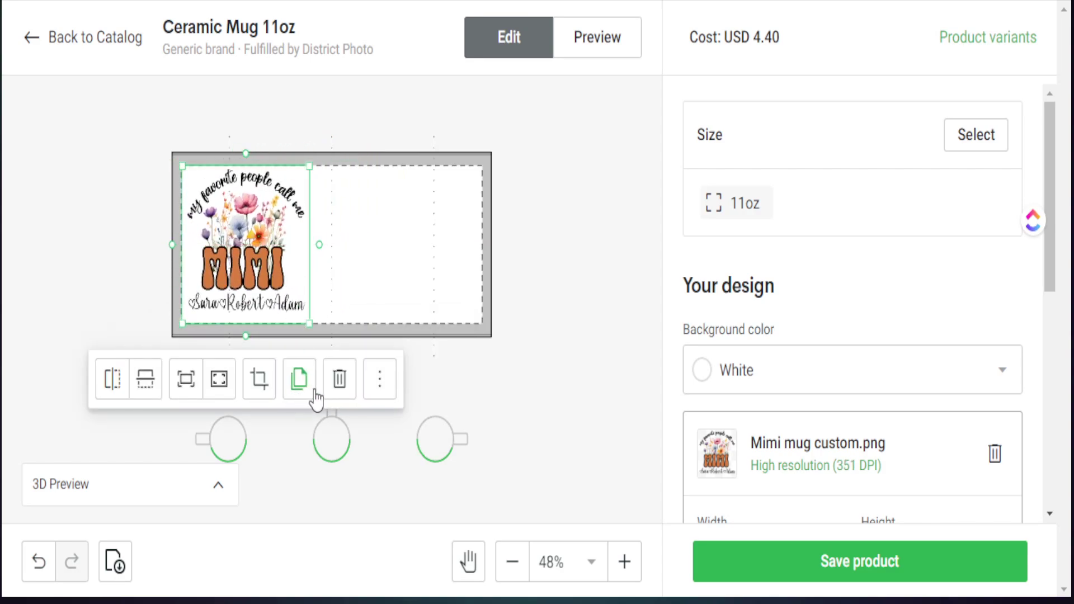
{"action": "left_click", "coordinate": [298, 379]}
{"action": "left_click_drag", "start_coordinate": [343, 249], "coordinate": [417, 243]}
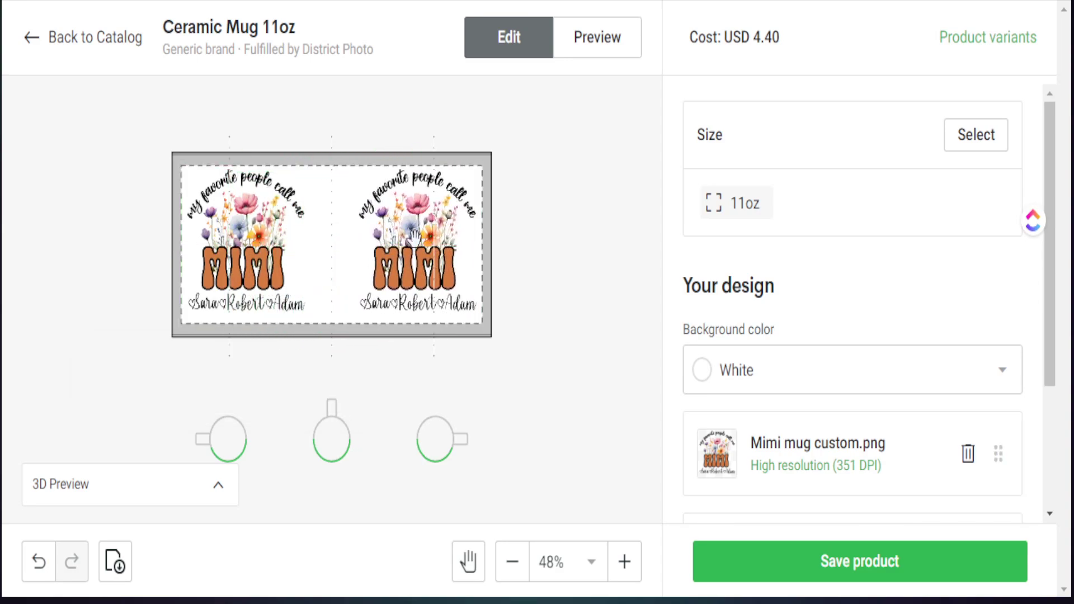
Step: Preview the mug mockup in the Front, Left, Right and Context 3 views
{"action": "left_click", "coordinate": [597, 44]}
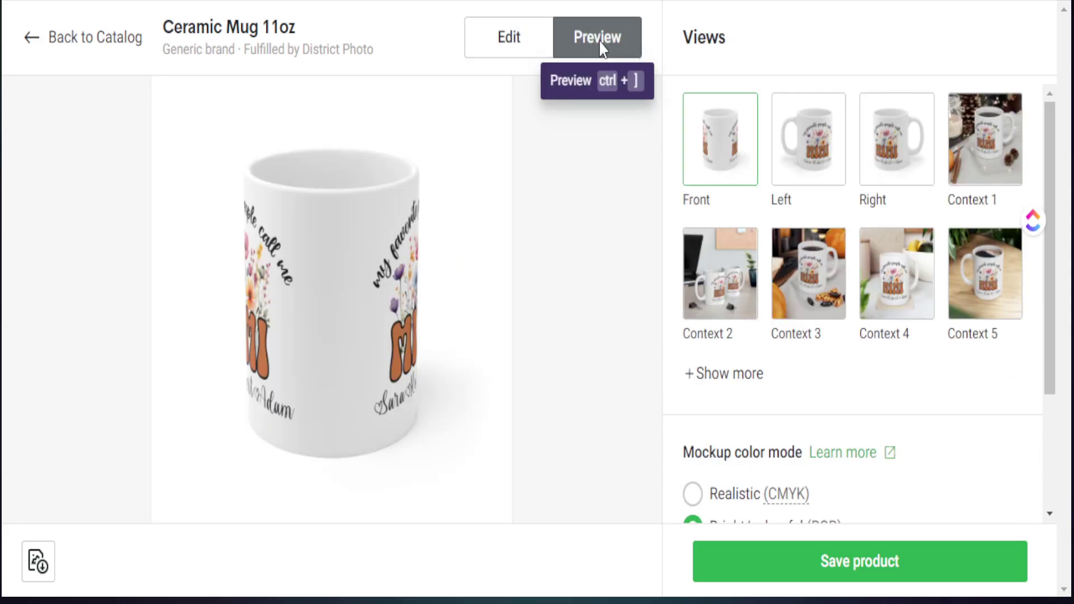
{"action": "left_click", "coordinate": [814, 160]}
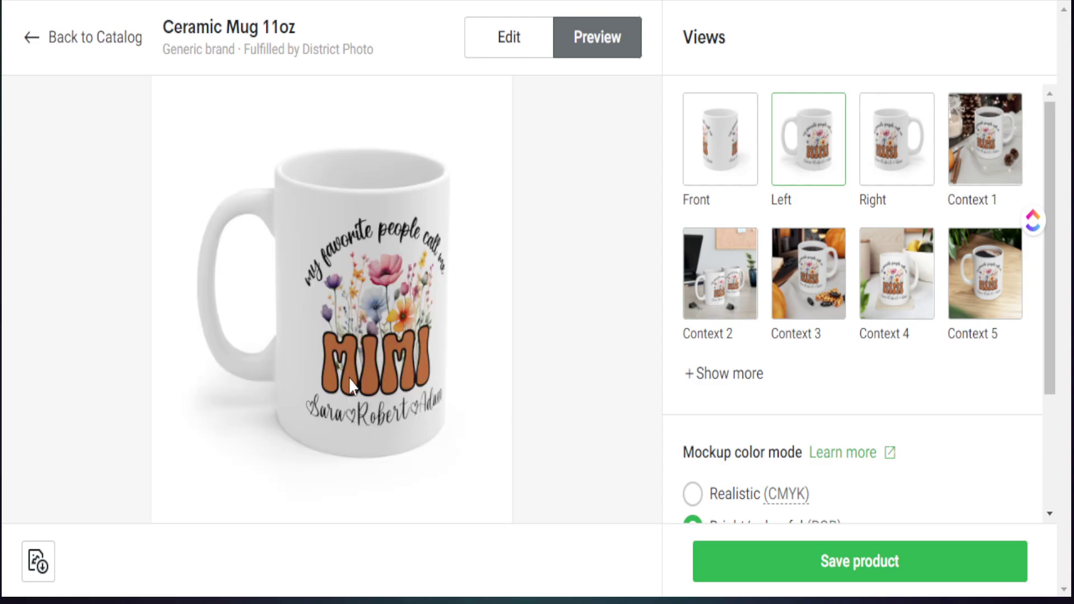
{"action": "left_click", "coordinate": [898, 154]}
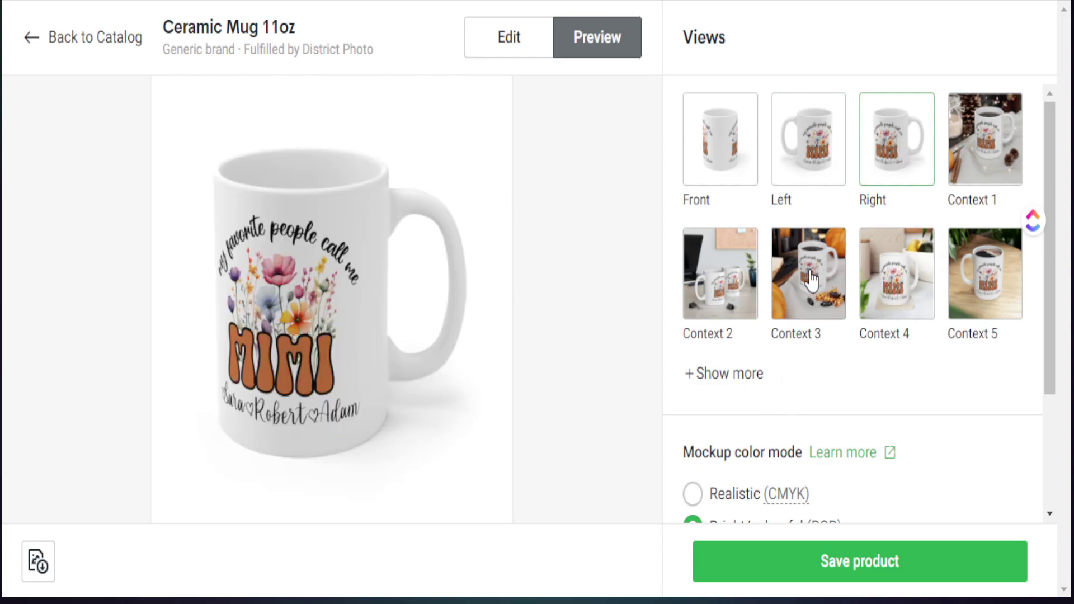
{"action": "left_click", "coordinate": [836, 280]}
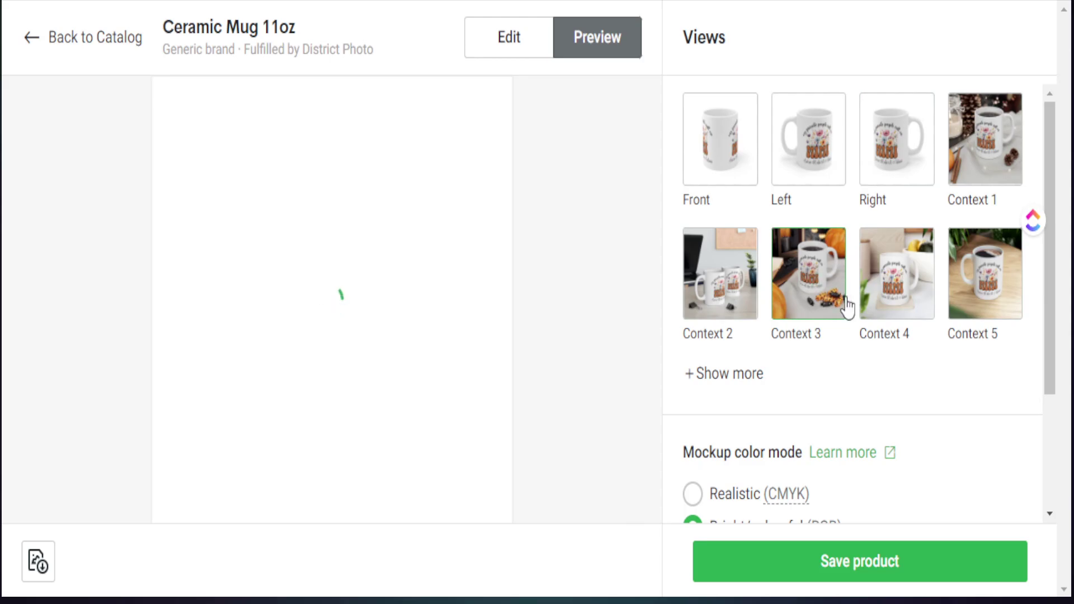